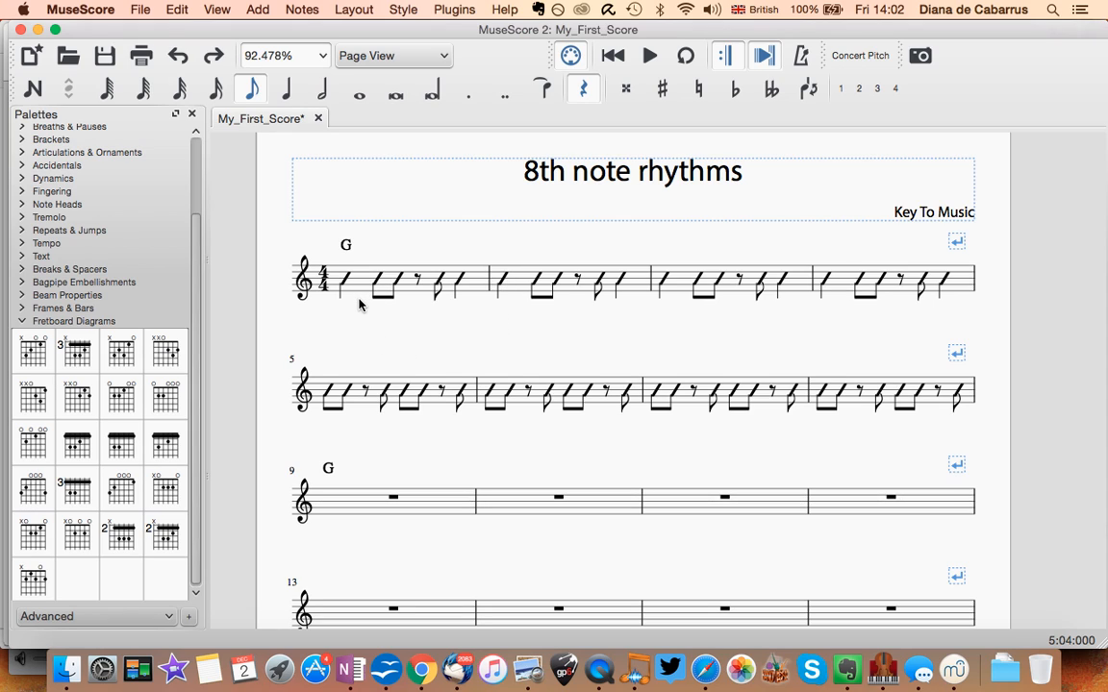
- Open the score's instrument setup and expand the plucked-string instruments to reach the acoustic guitar tablature entry
{"action": "key", "text": "i"}
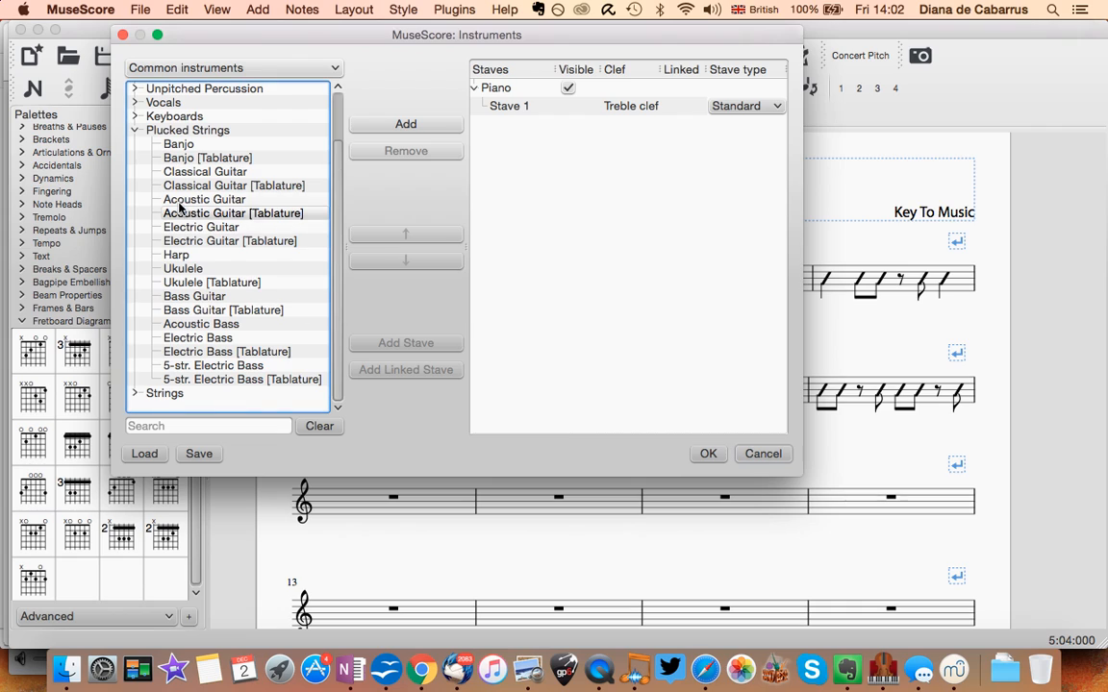
{"action": "left_click", "coordinate": [134, 130]}
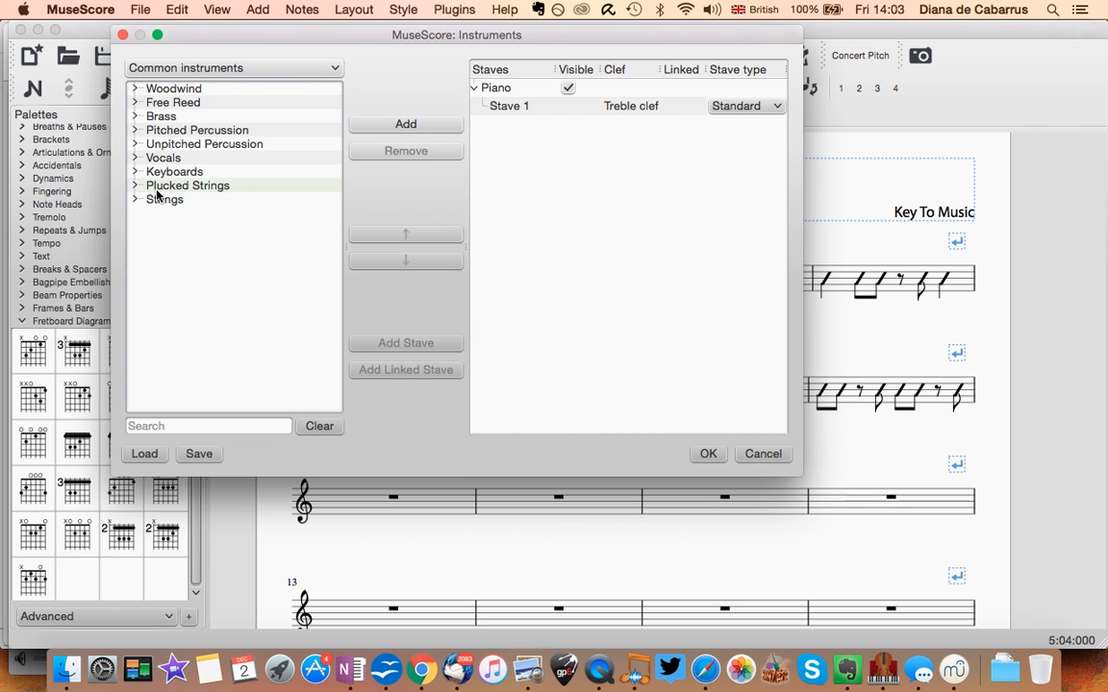
{"action": "left_click", "coordinate": [135, 187]}
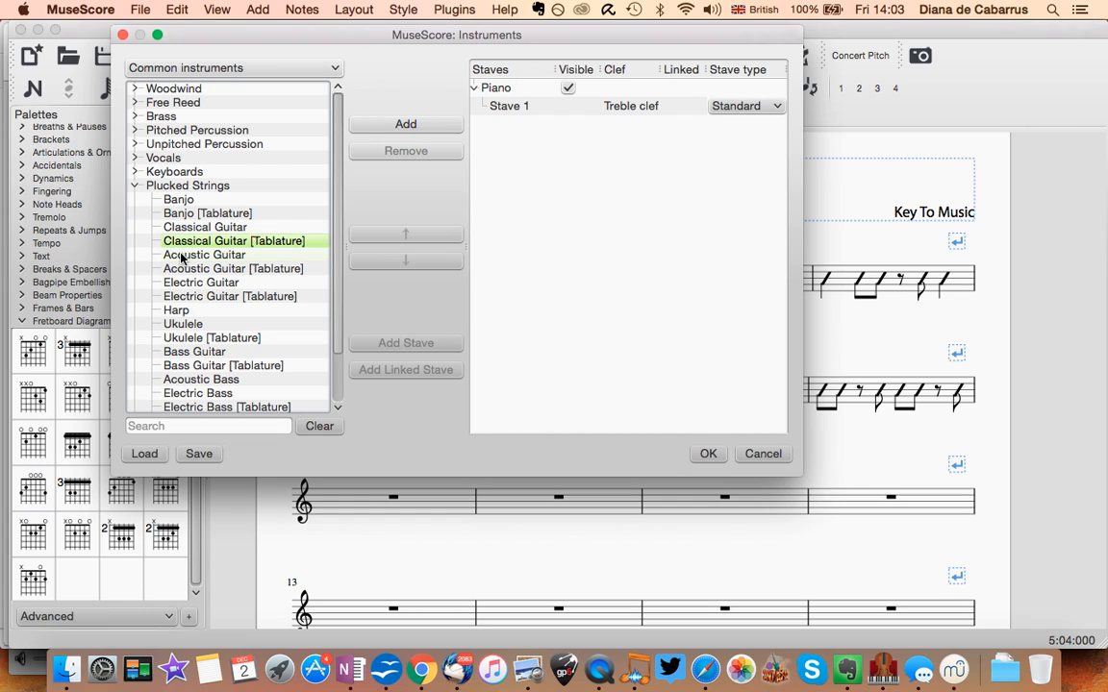
{"action": "scroll", "coordinate": [165, 322], "scroll_direction": "down", "scroll_amount": 3}
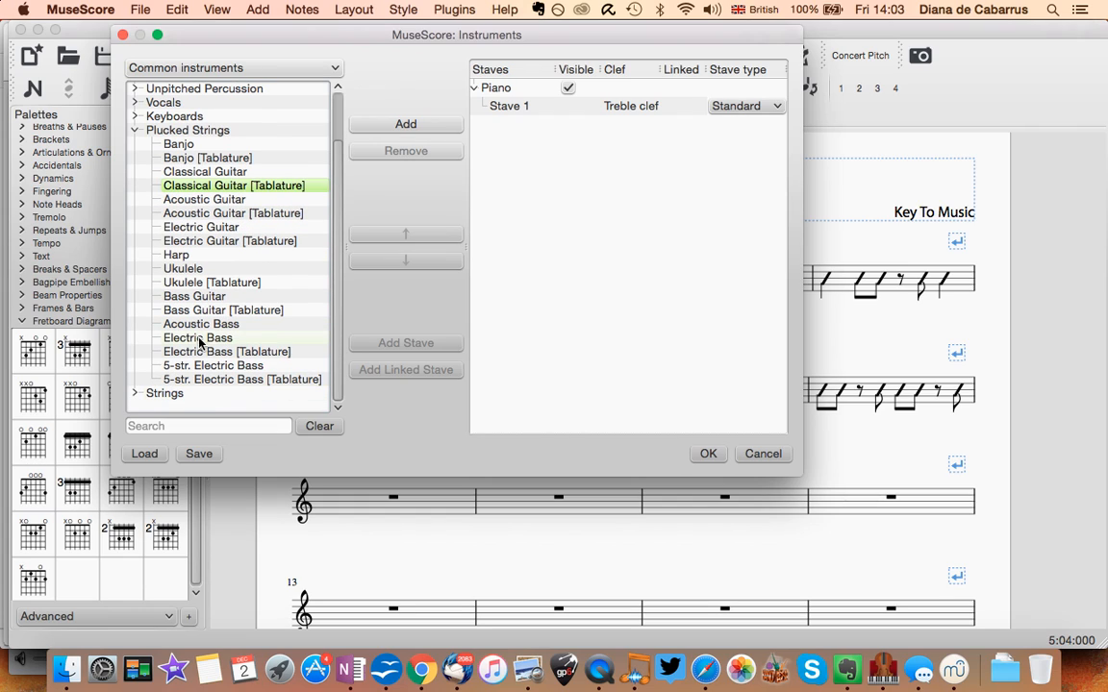
{"action": "left_click", "coordinate": [218, 212]}
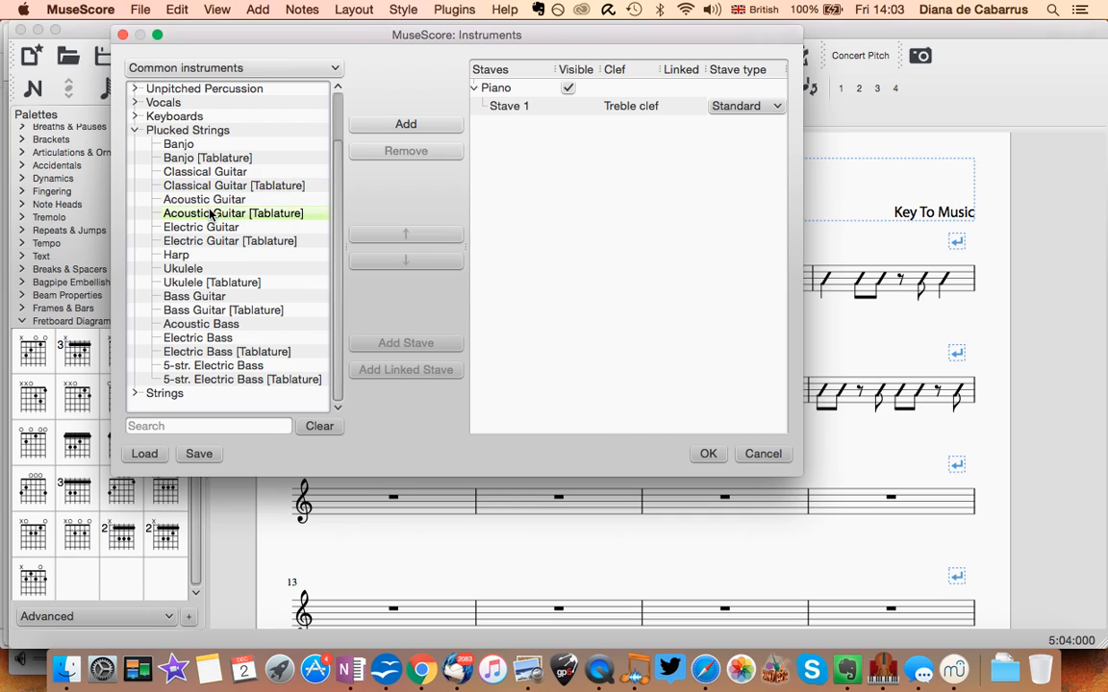
- Examine the plucked-string instruments and their tablature variants alongside the existing piano stave's settings
{"action": "left_click", "coordinate": [673, 182]}
{"action": "left_click", "coordinate": [741, 108]}
{"action": "left_click", "coordinate": [738, 123]}
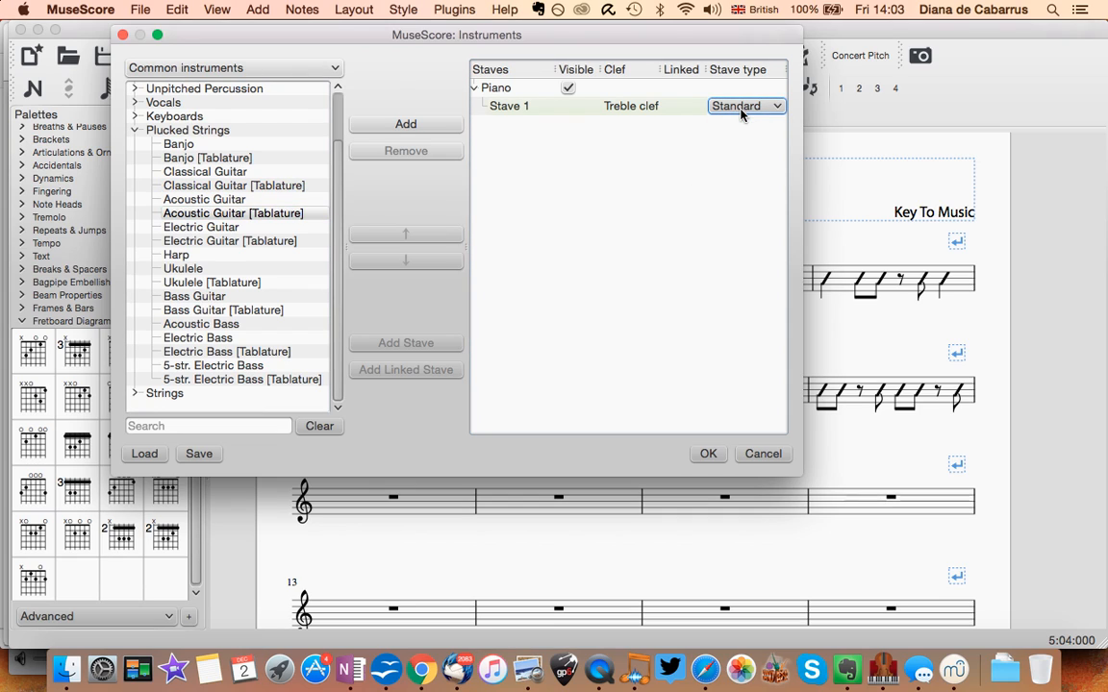
{"action": "left_click", "coordinate": [135, 394]}
{"action": "scroll", "coordinate": [188, 346], "scroll_direction": "down", "scroll_amount": 3}
{"action": "scroll", "coordinate": [204, 364], "scroll_direction": "up", "scroll_amount": 5}
{"action": "scroll", "coordinate": [202, 367], "scroll_direction": "down", "scroll_amount": 5}
{"action": "scroll", "coordinate": [202, 368], "scroll_direction": "up", "scroll_amount": 5}
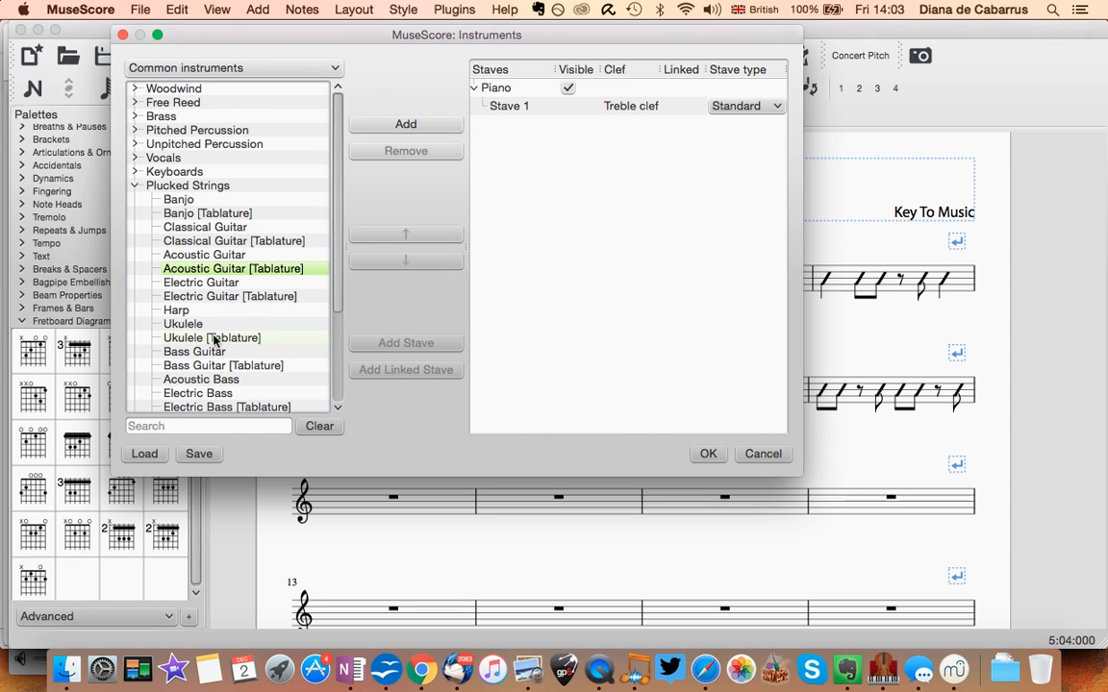
{"action": "left_click", "coordinate": [199, 298]}
{"action": "key", "text": "Tab"}
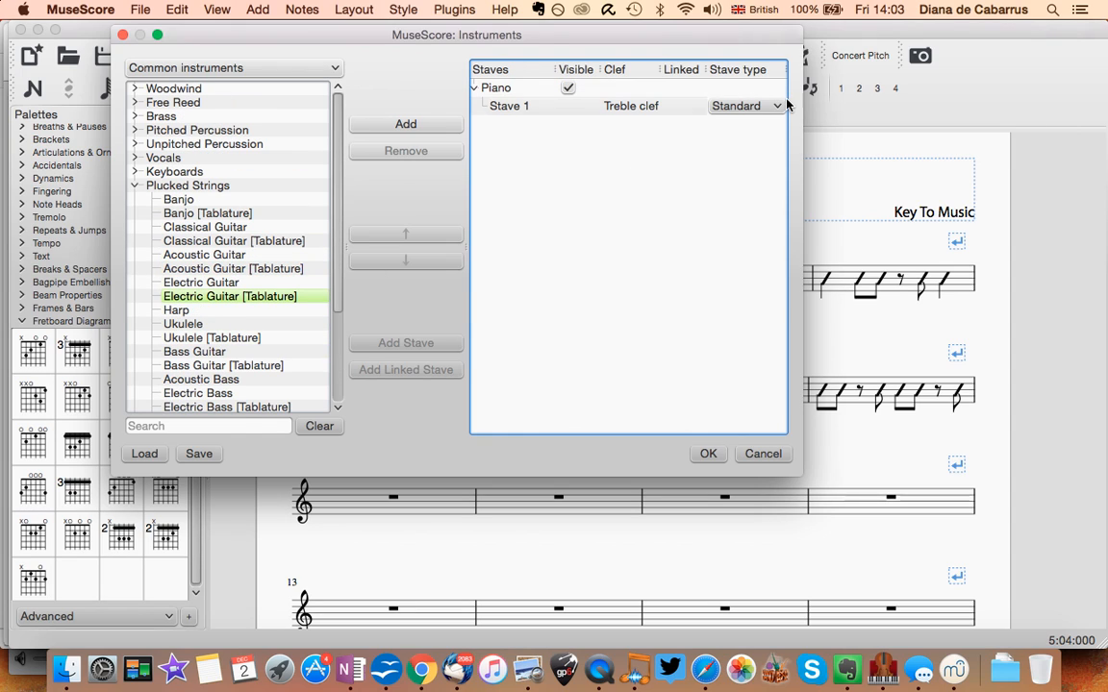
{"action": "key", "text": "Tab"}
- Add Acoustic Guitar [Tablature] to the score and set its stave type to the full 6-string tablature
{"action": "left_click", "coordinate": [161, 268]}
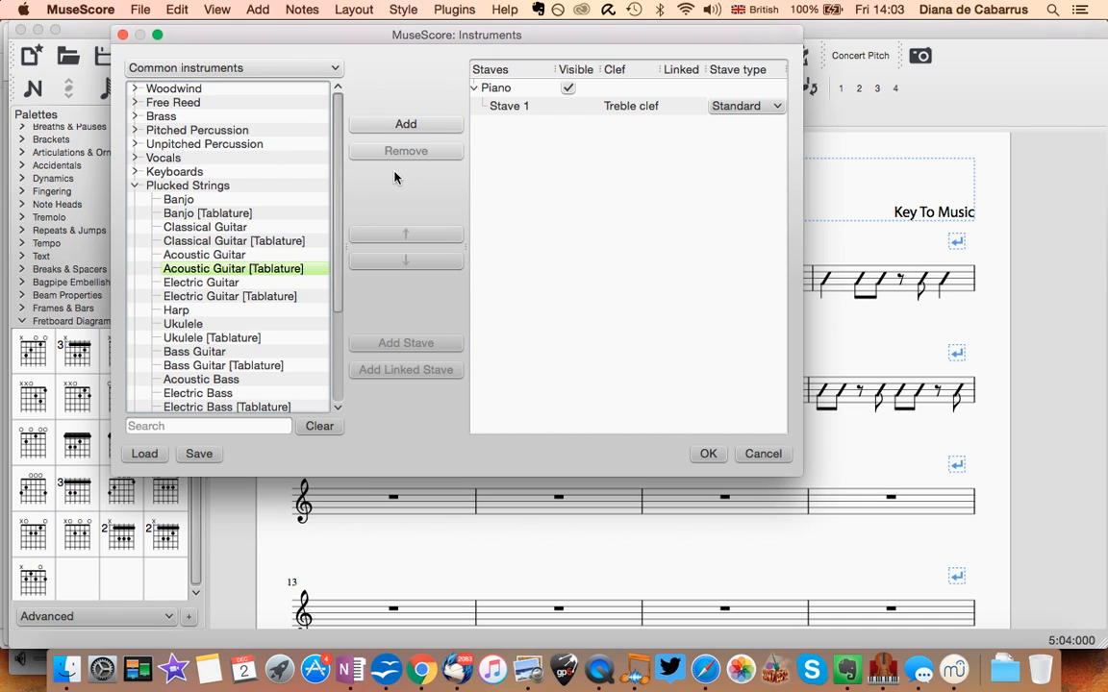
{"action": "left_click", "coordinate": [431, 123]}
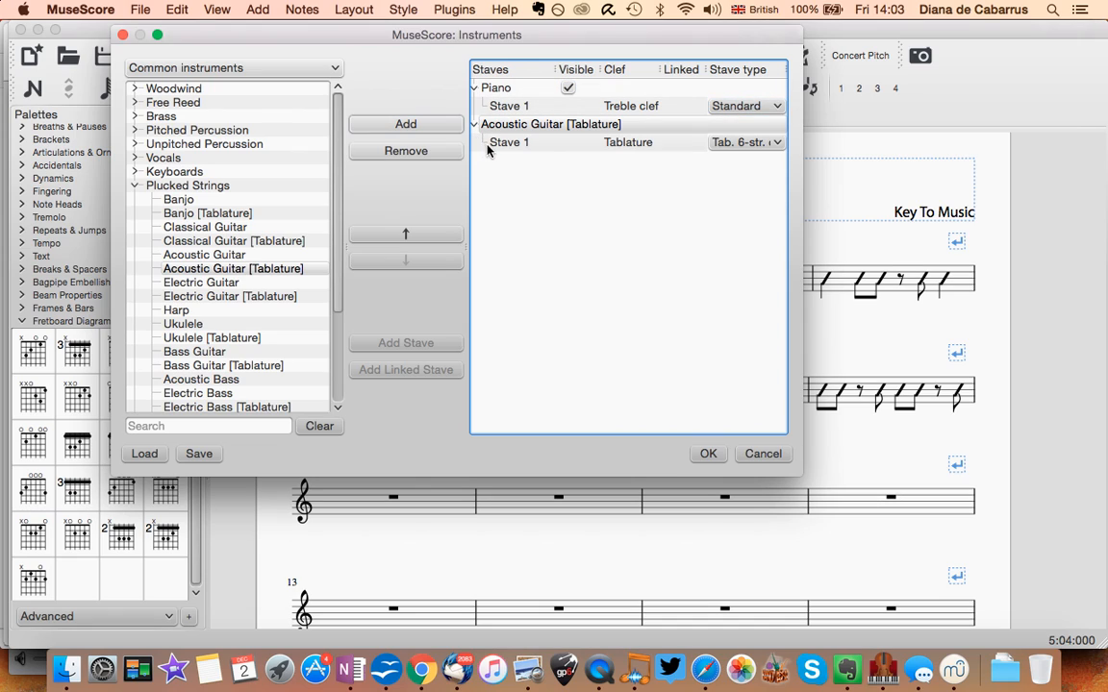
{"action": "left_click", "coordinate": [735, 144]}
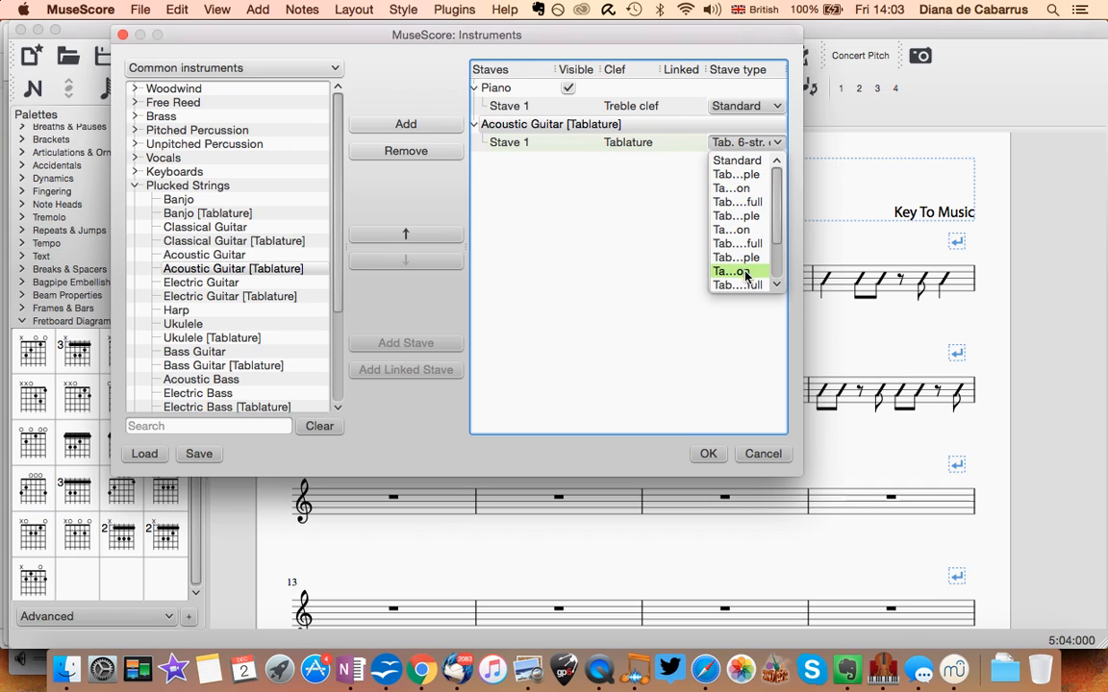
{"action": "left_click", "coordinate": [746, 204]}
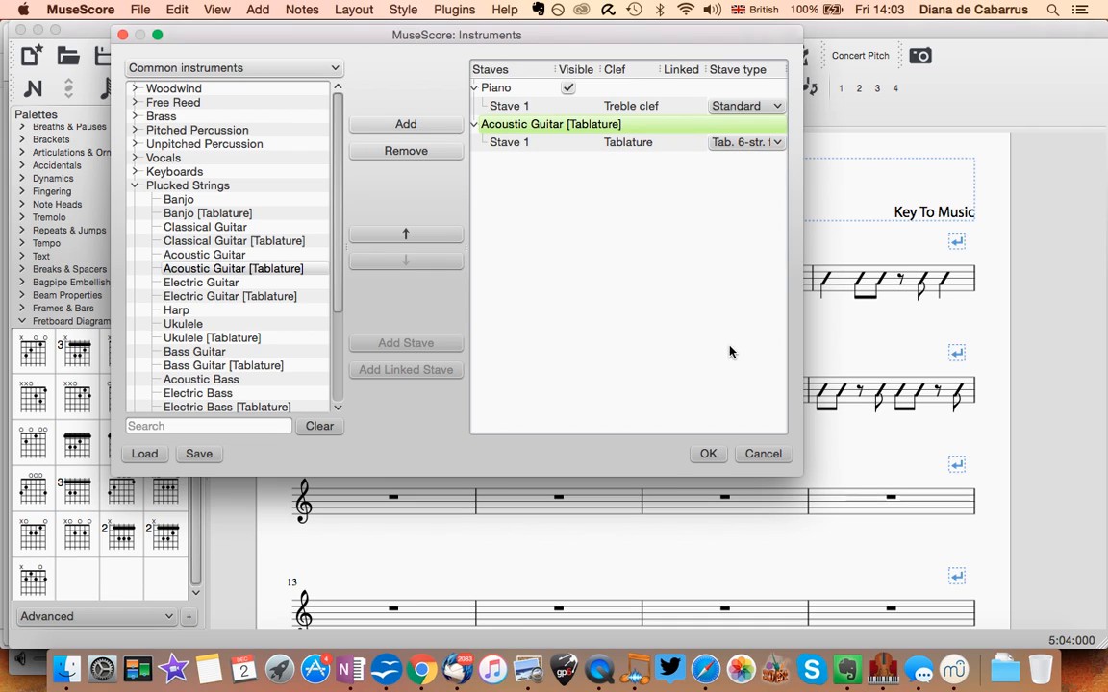
{"action": "left_click", "coordinate": [709, 458]}
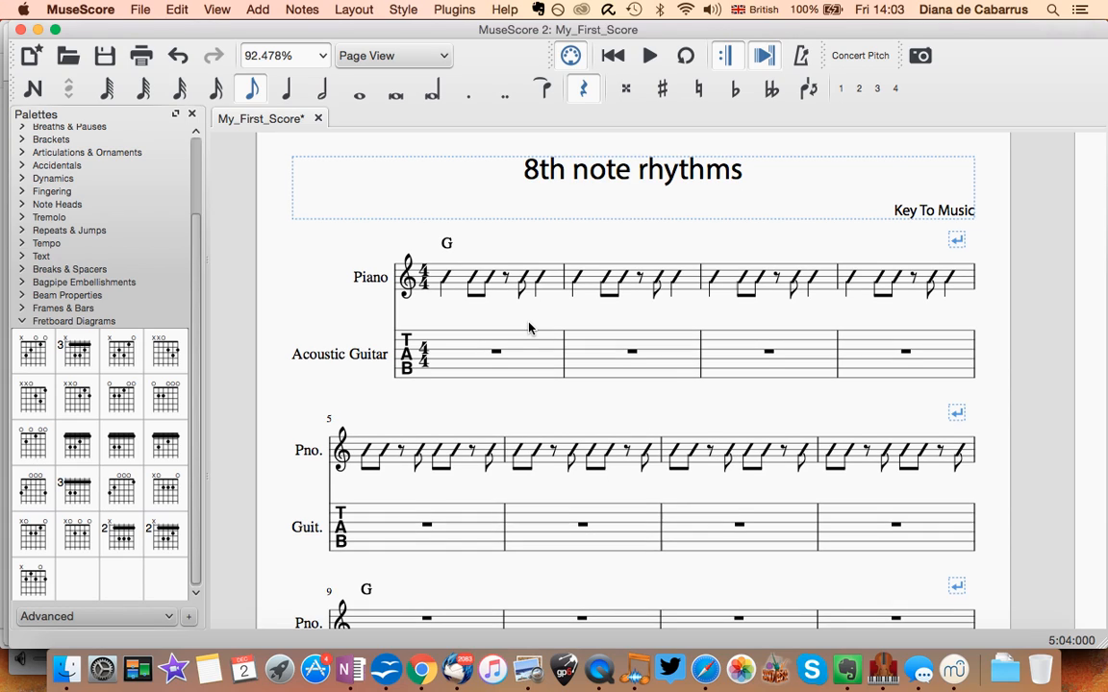
- Apply the one-sharp G major key signature to the start of the piano stave
{"action": "scroll", "coordinate": [528, 329], "scroll_direction": "down", "scroll_amount": 2}
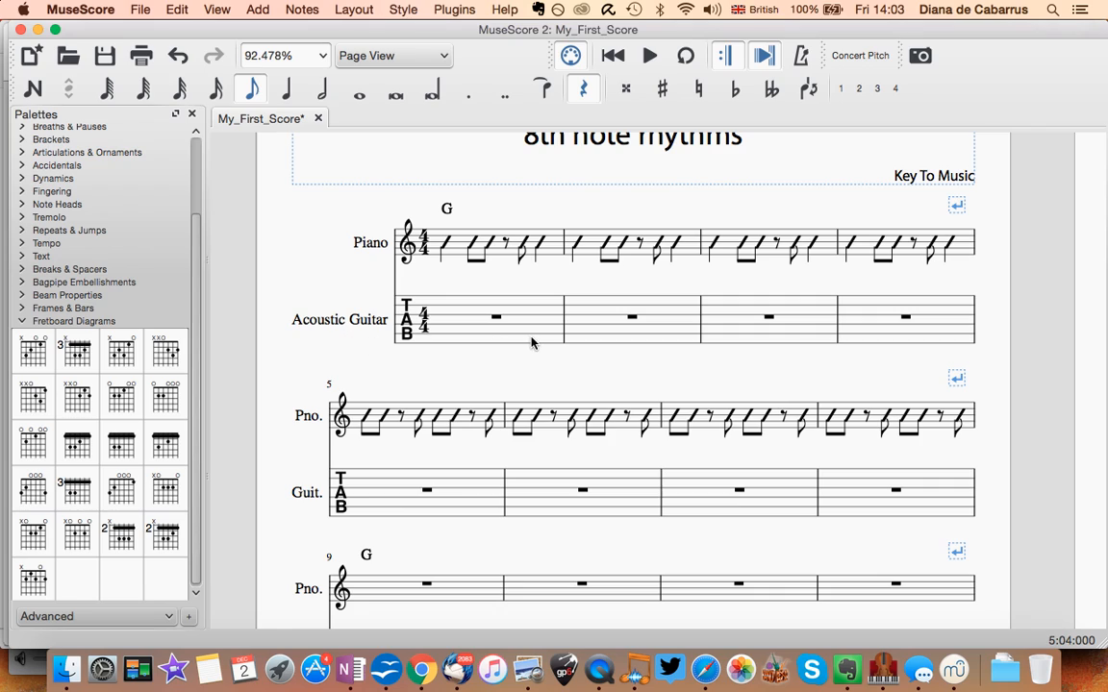
{"action": "left_click", "coordinate": [21, 321]}
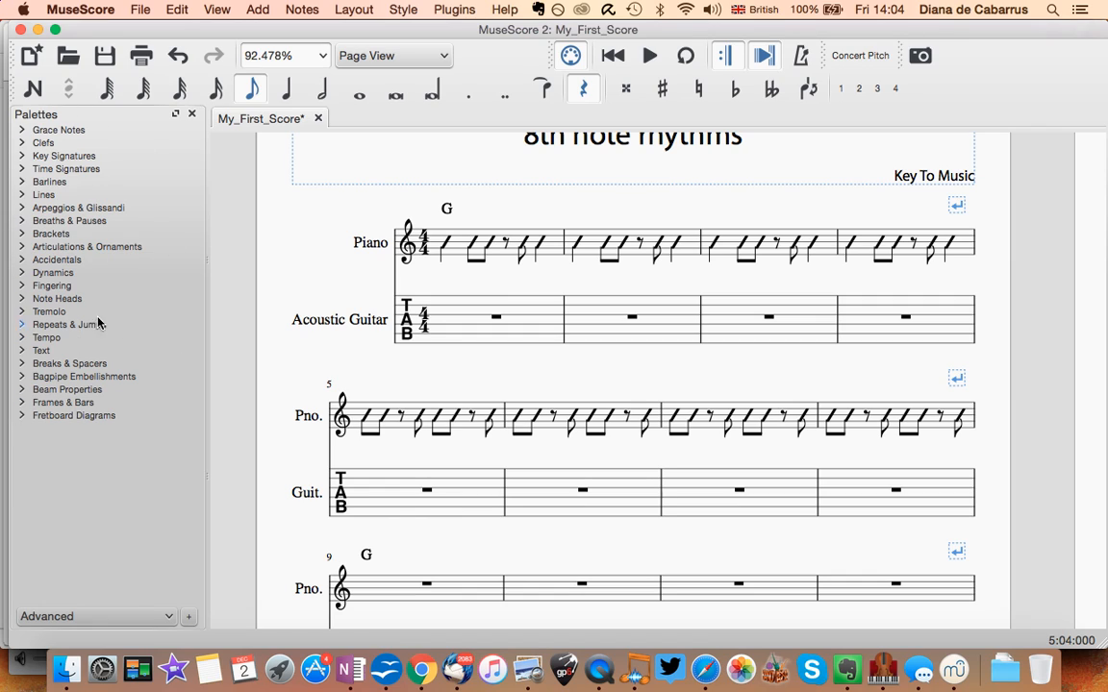
{"action": "left_click", "coordinate": [23, 157]}
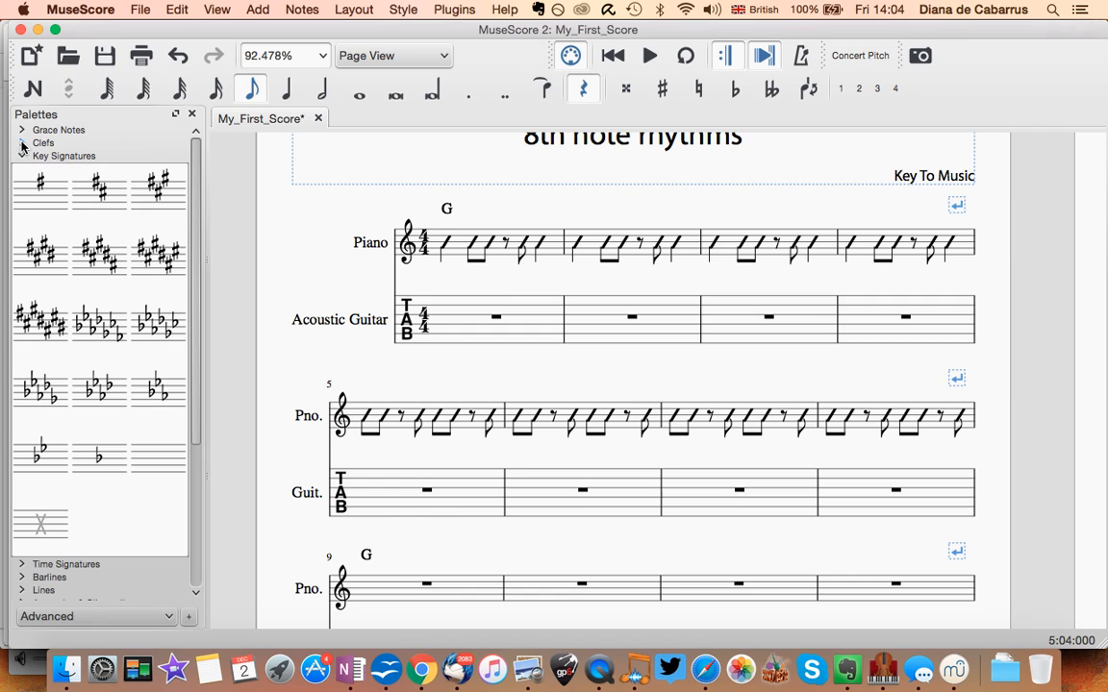
{"action": "left_click", "coordinate": [22, 143]}
{"action": "left_click", "coordinate": [22, 144]}
{"action": "mouse_move", "coordinate": [27, 168]}
{"action": "left_mouse_down"}
{"action": "mouse_move", "coordinate": [303, 196]}
{"action": "mouse_move", "coordinate": [431, 243]}
{"action": "left_mouse_up"}
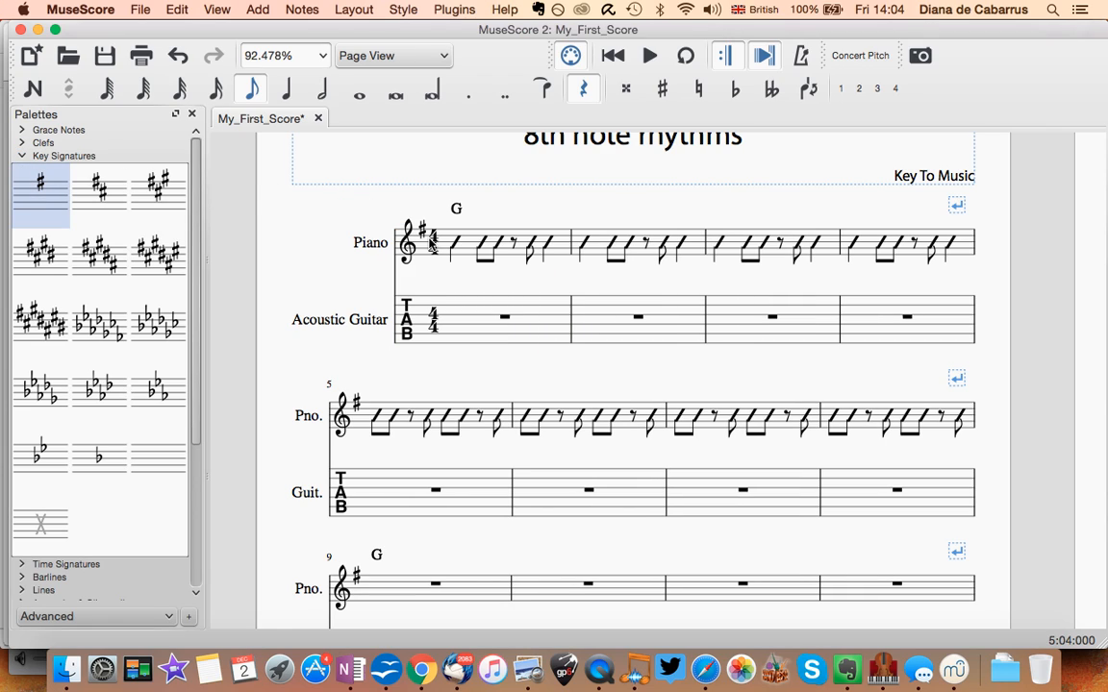
{"action": "left_click", "coordinate": [22, 157]}
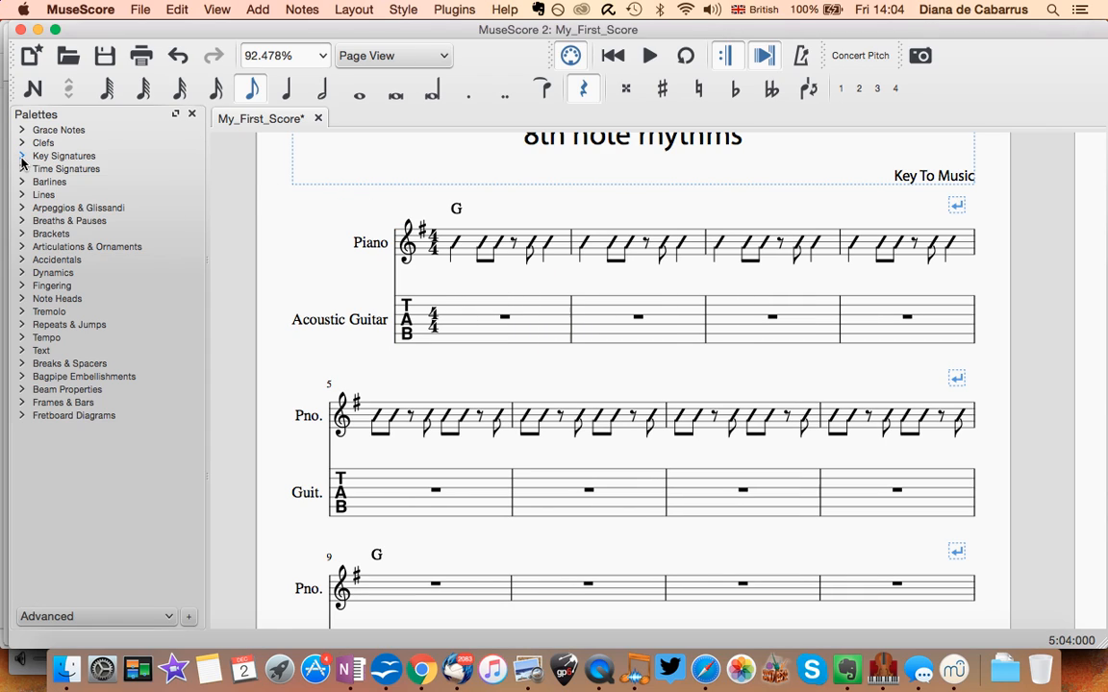
- Add a down bow mark to the first note of piano bar 1 and raise the G chord symbol clear of it
{"action": "left_click", "coordinate": [27, 250]}
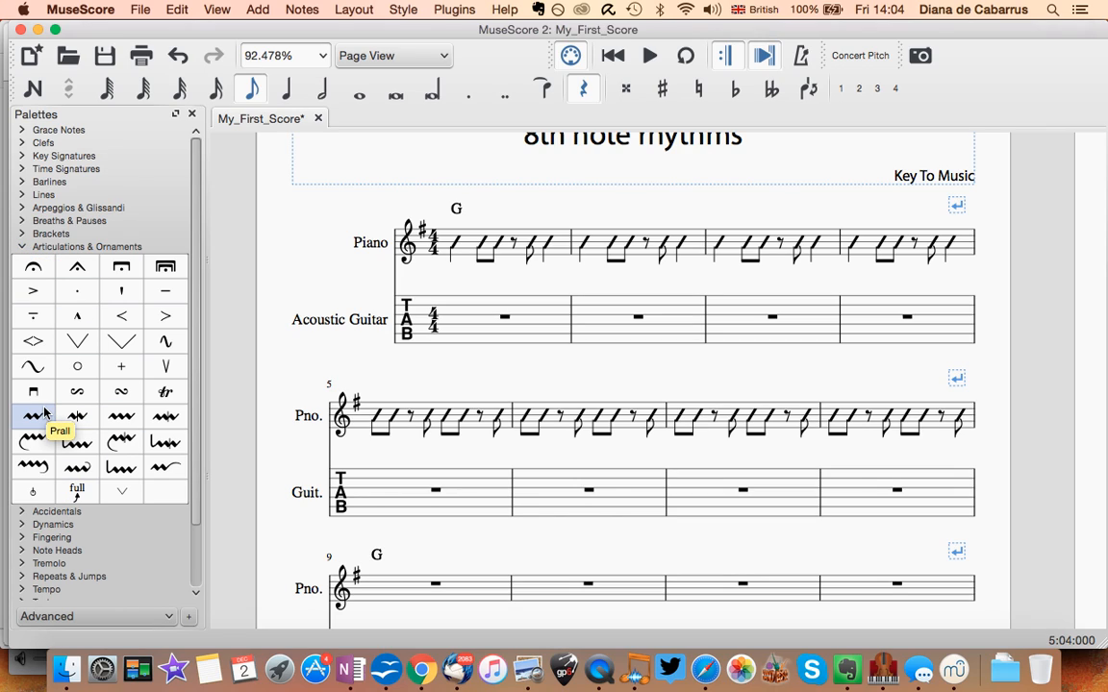
{"action": "mouse_move", "coordinate": [34, 396]}
{"action": "left_mouse_down"}
{"action": "mouse_move", "coordinate": [32, 363]}
{"action": "mouse_move", "coordinate": [454, 248]}
{"action": "left_mouse_up"}
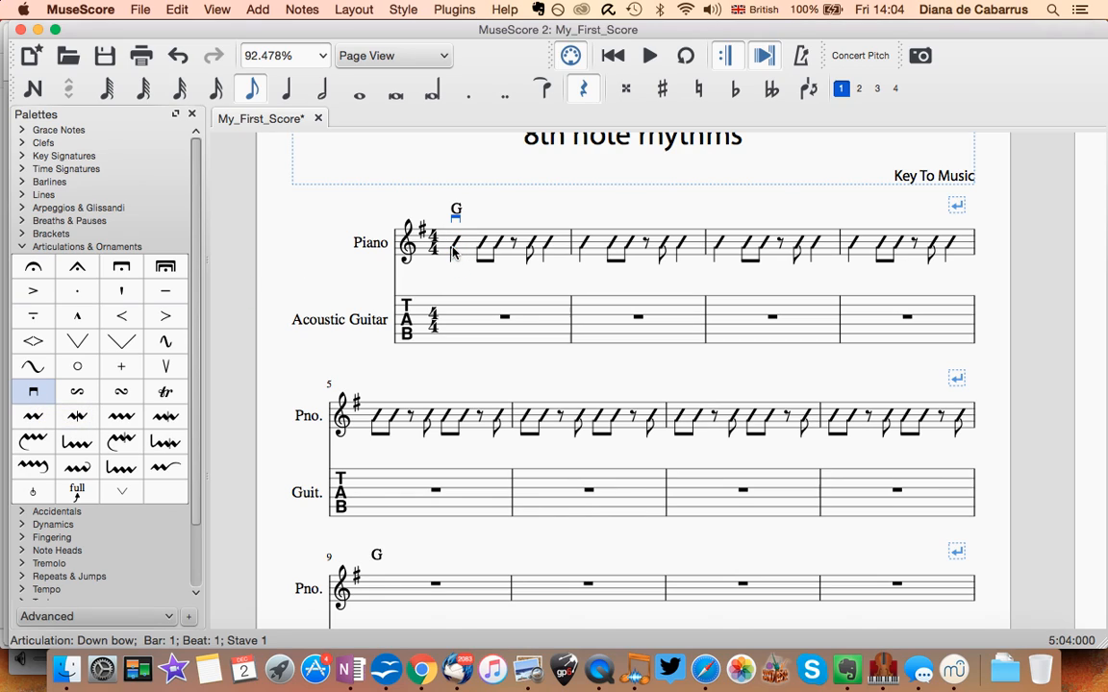
{"action": "left_click", "coordinate": [456, 211]}
- Mark the rest of piano bar 1 with down bows on beats 2 and 4 and up bows on beats 2.5 and 3.5
{"action": "mouse_move", "coordinate": [34, 391]}
{"action": "left_mouse_down"}
{"action": "mouse_move", "coordinate": [38, 362]}
{"action": "mouse_move", "coordinate": [414, 207]}
{"action": "mouse_move", "coordinate": [480, 245]}
{"action": "left_mouse_up"}
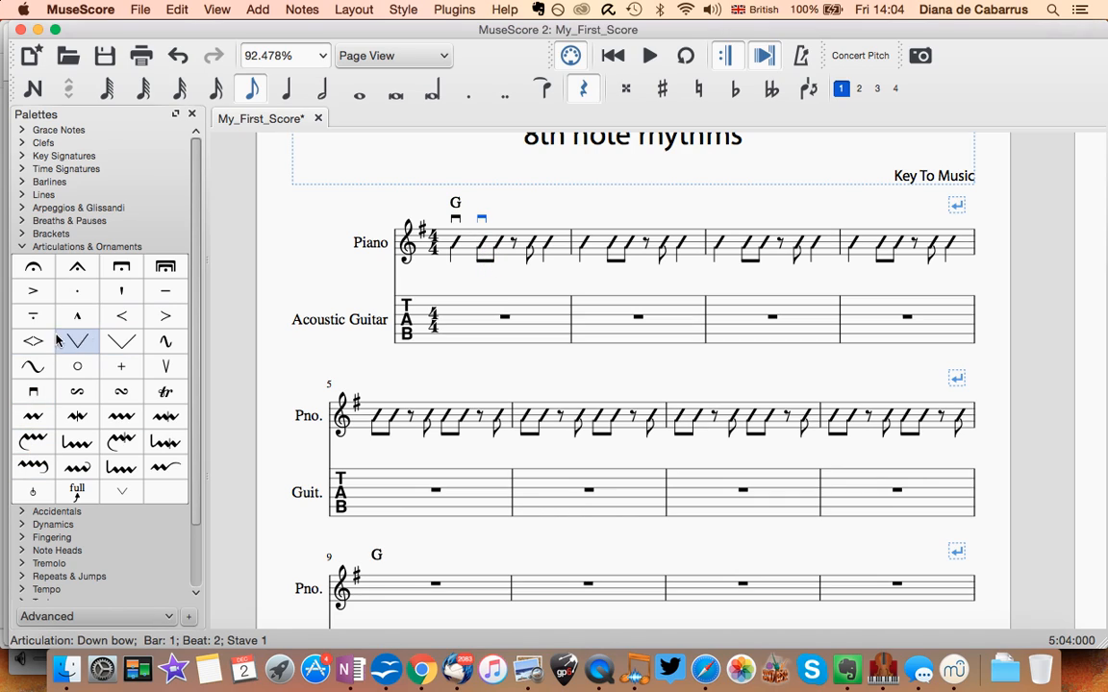
{"action": "mouse_move", "coordinate": [165, 367]}
{"action": "left_mouse_down"}
{"action": "mouse_move", "coordinate": [516, 233]}
{"action": "mouse_move", "coordinate": [500, 239]}
{"action": "left_mouse_up"}
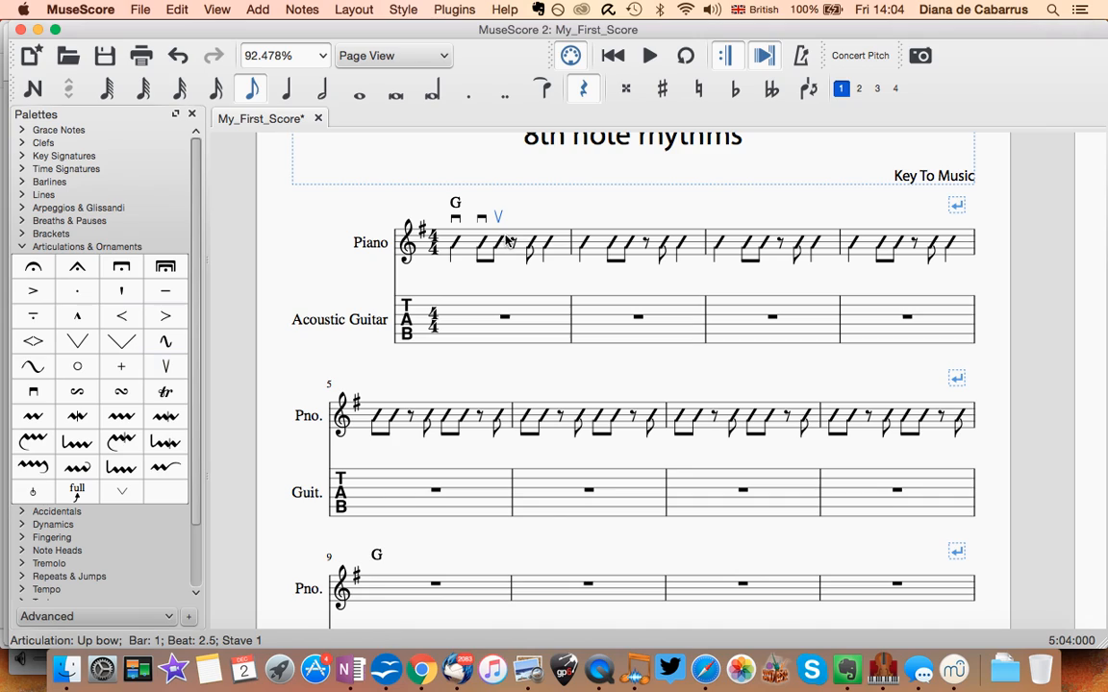
{"action": "mouse_move", "coordinate": [164, 366]}
{"action": "left_mouse_down"}
{"action": "mouse_move", "coordinate": [149, 332]}
{"action": "mouse_move", "coordinate": [536, 252]}
{"action": "left_mouse_up"}
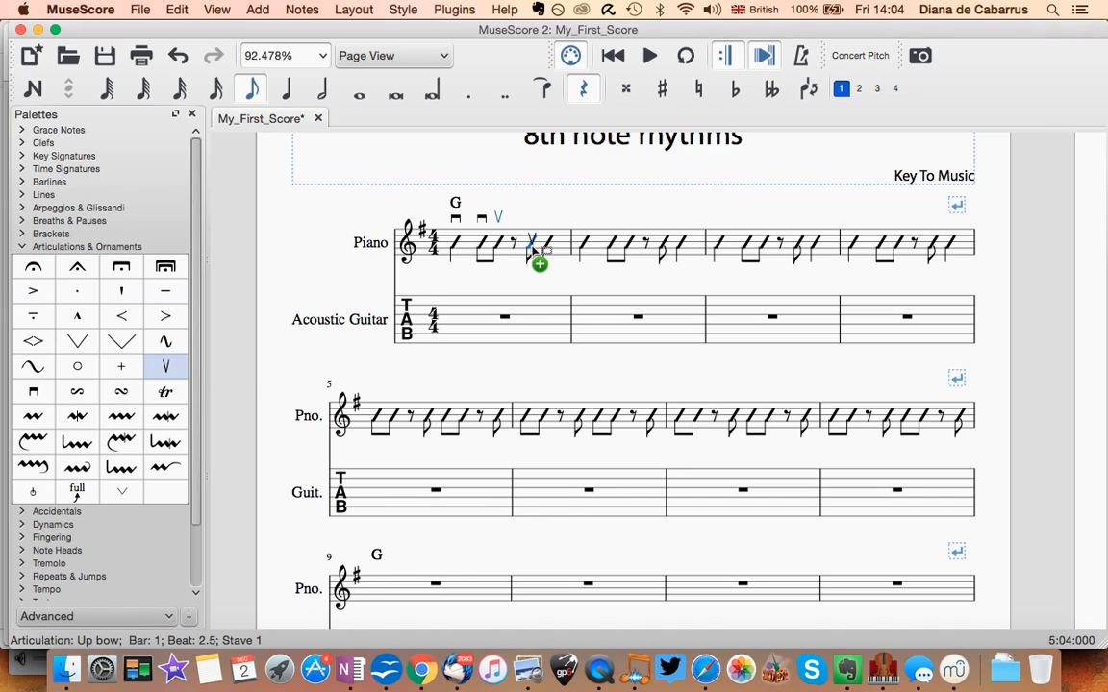
{"action": "left_click_drag", "start_coordinate": [536, 252], "coordinate": [532, 252]}
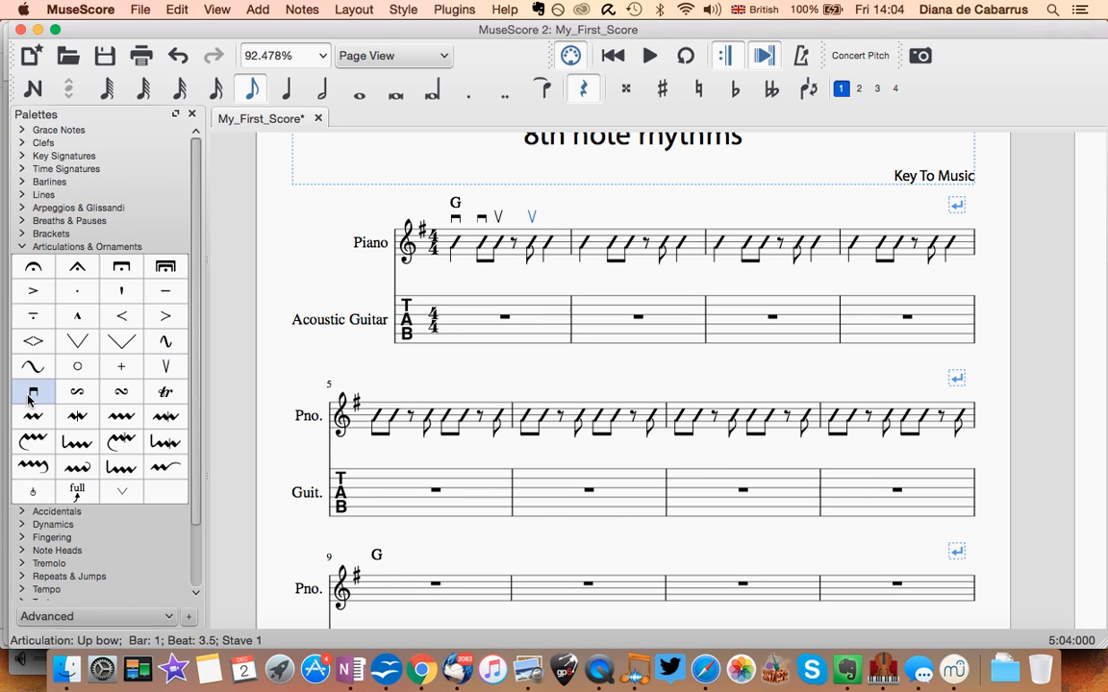
{"action": "left_click_drag", "start_coordinate": [32, 394], "coordinate": [548, 250]}
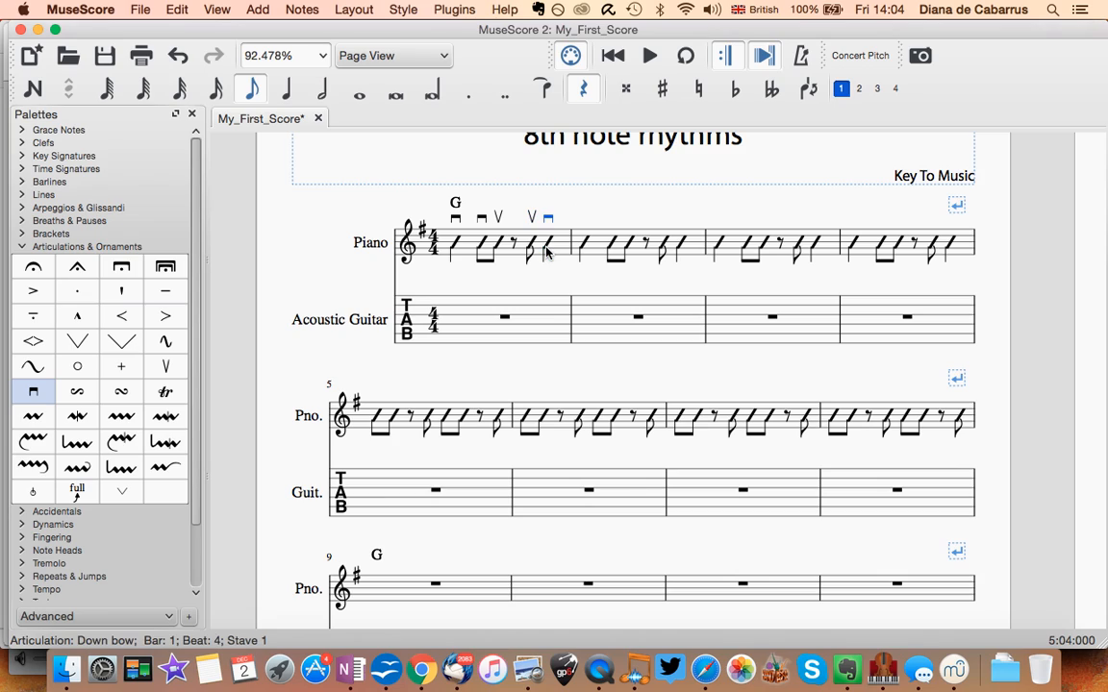
- Start note input in bar 1 of the Acoustic Guitar tablature and place an open-string crotchet on the lowest string
{"action": "left_click", "coordinate": [450, 318]}
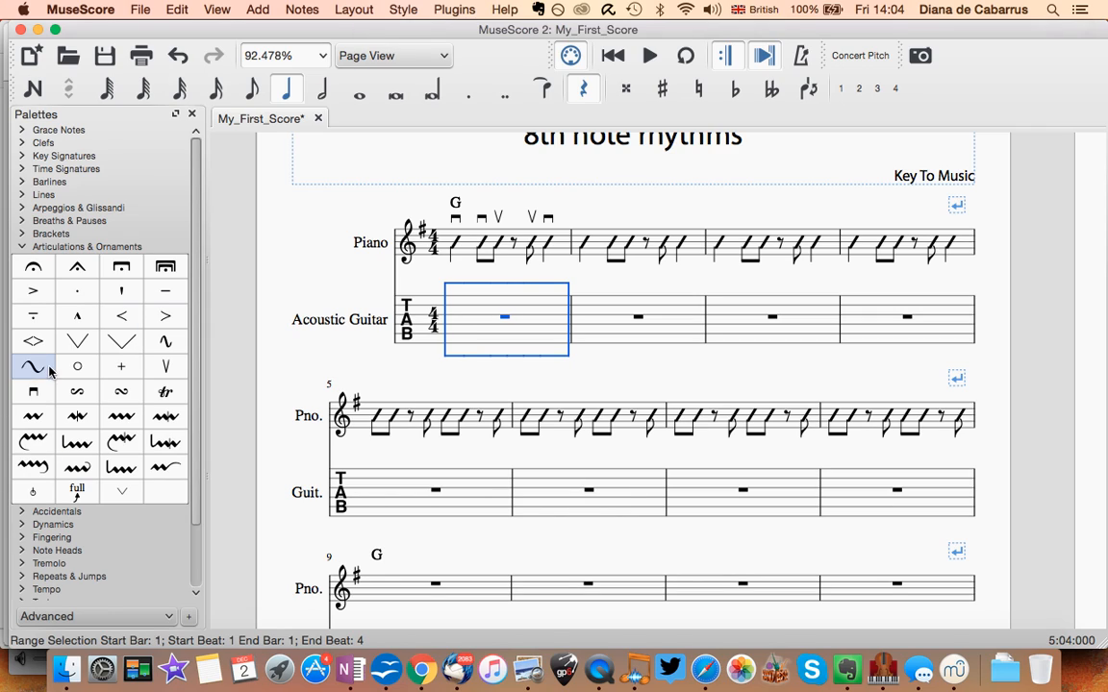
{"action": "left_click_drag", "start_coordinate": [37, 390], "coordinate": [188, 371]}
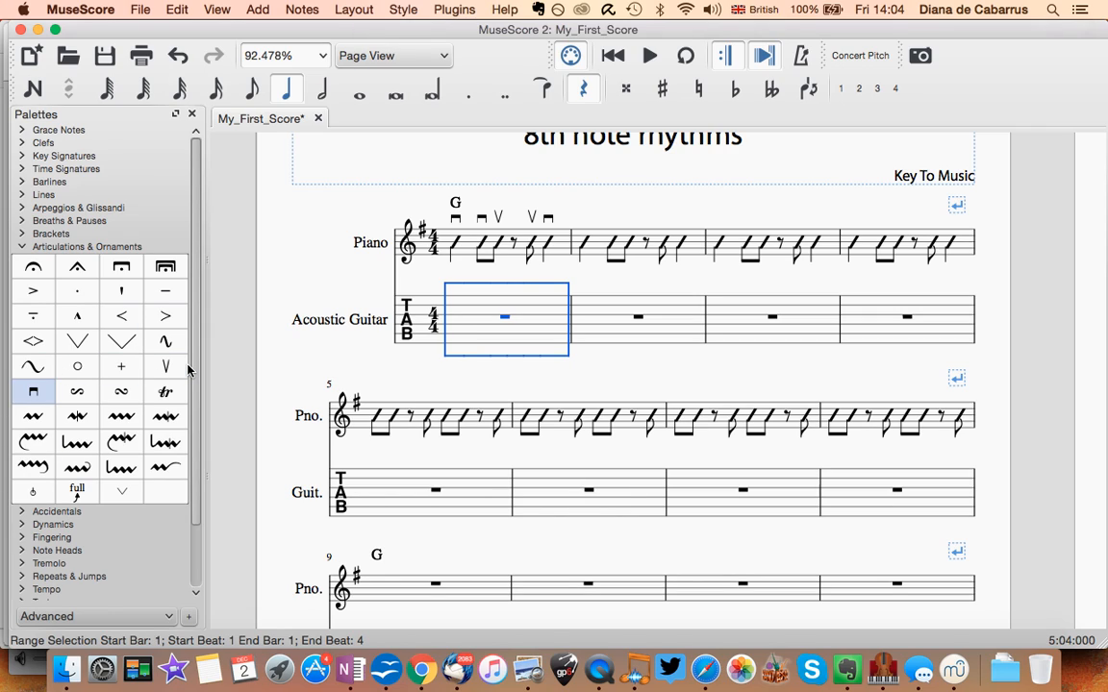
{"action": "key", "text": "n"}
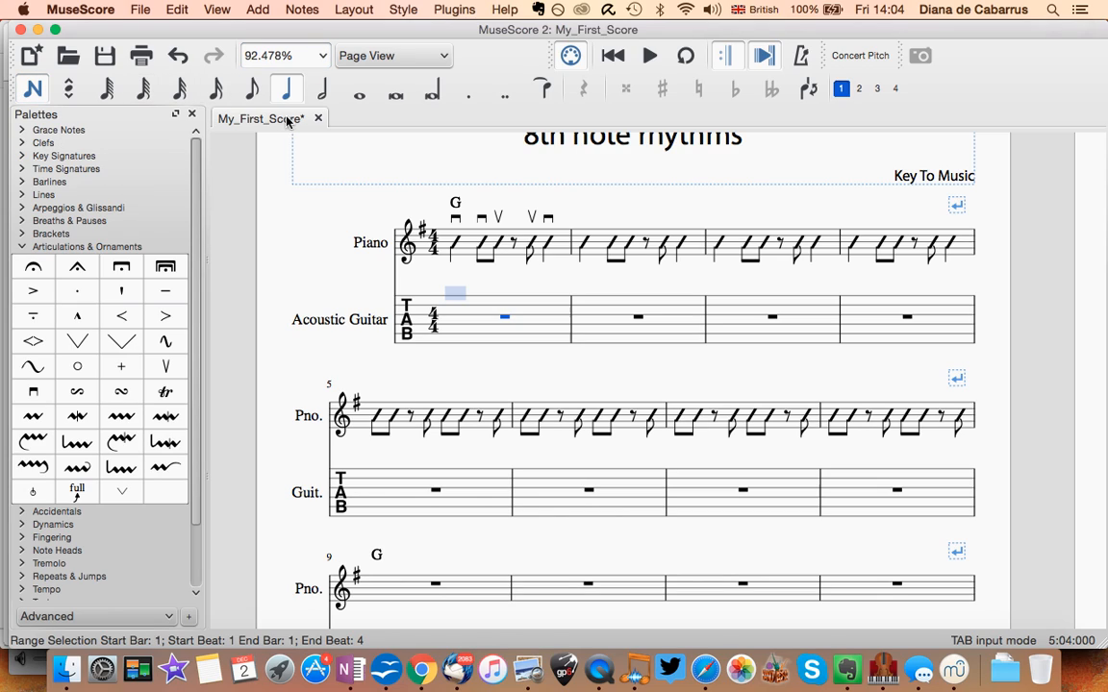
{"action": "left_click", "coordinate": [456, 345]}
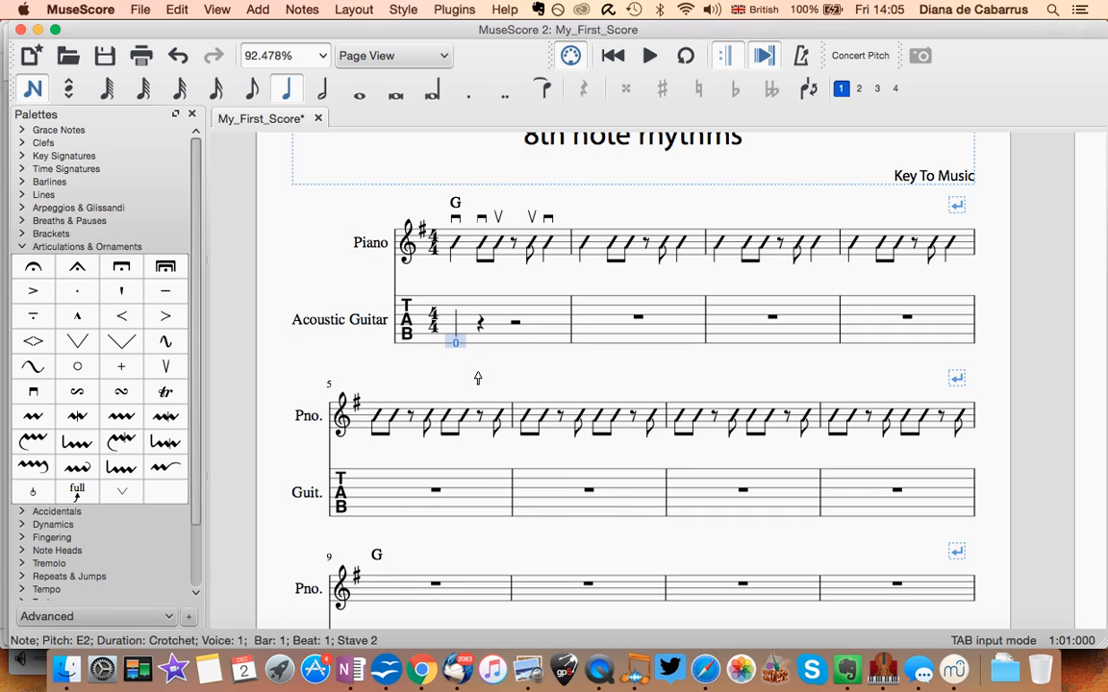
{"action": "key", "text": "3"}
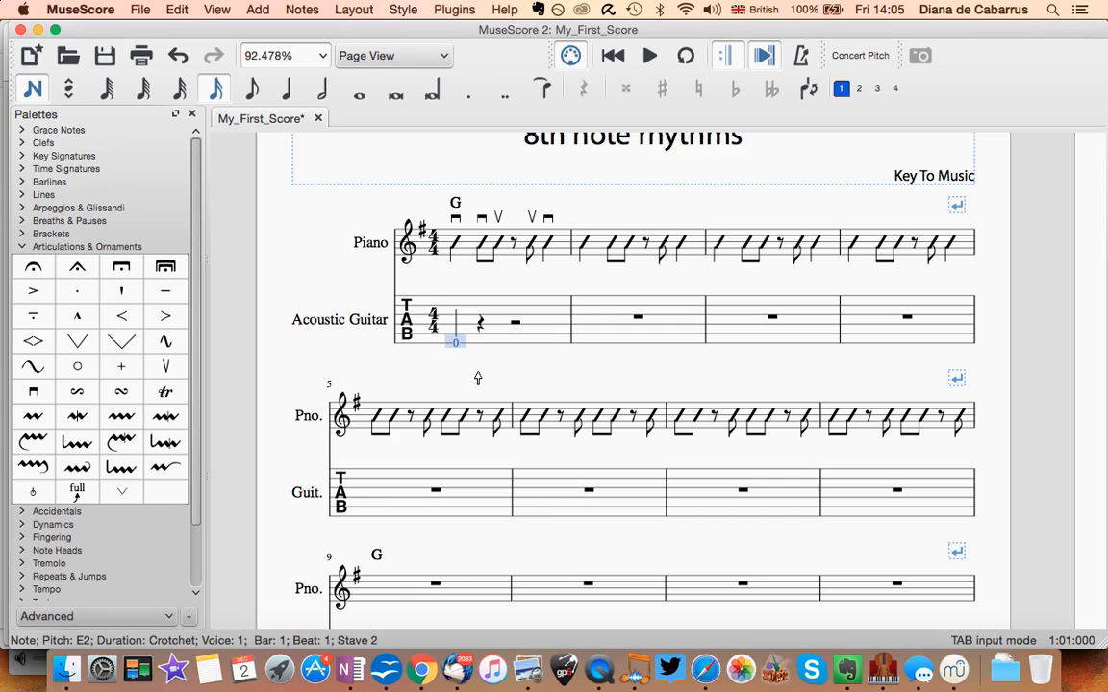
{"action": "key", "text": "3"}
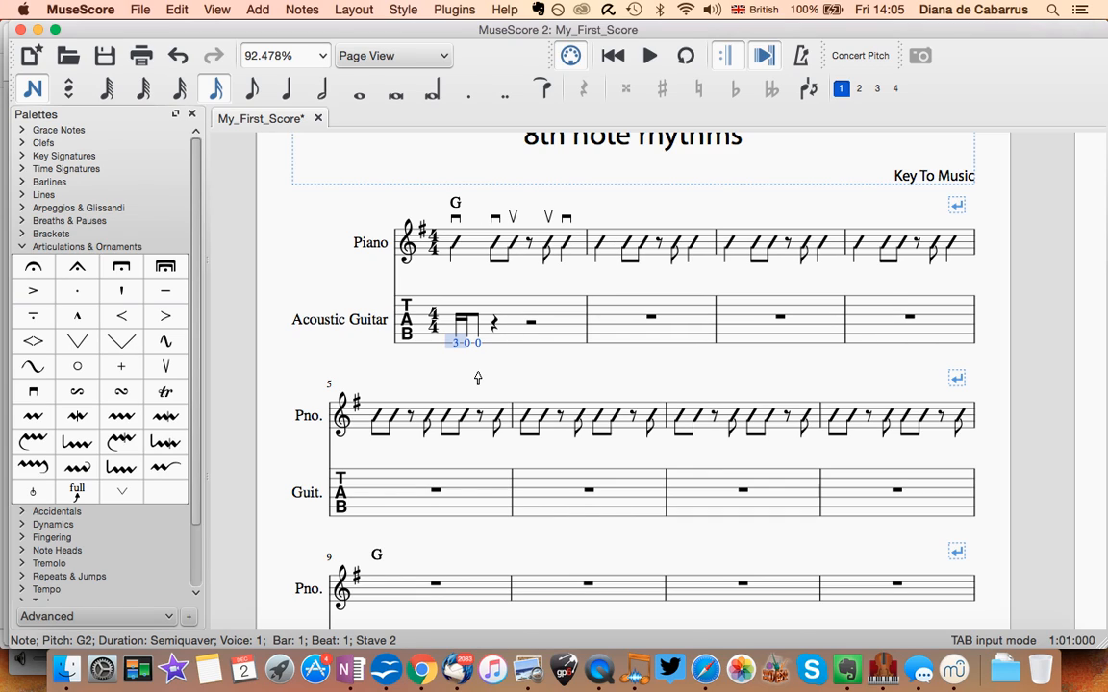
{"action": "key", "text": "super+z"}
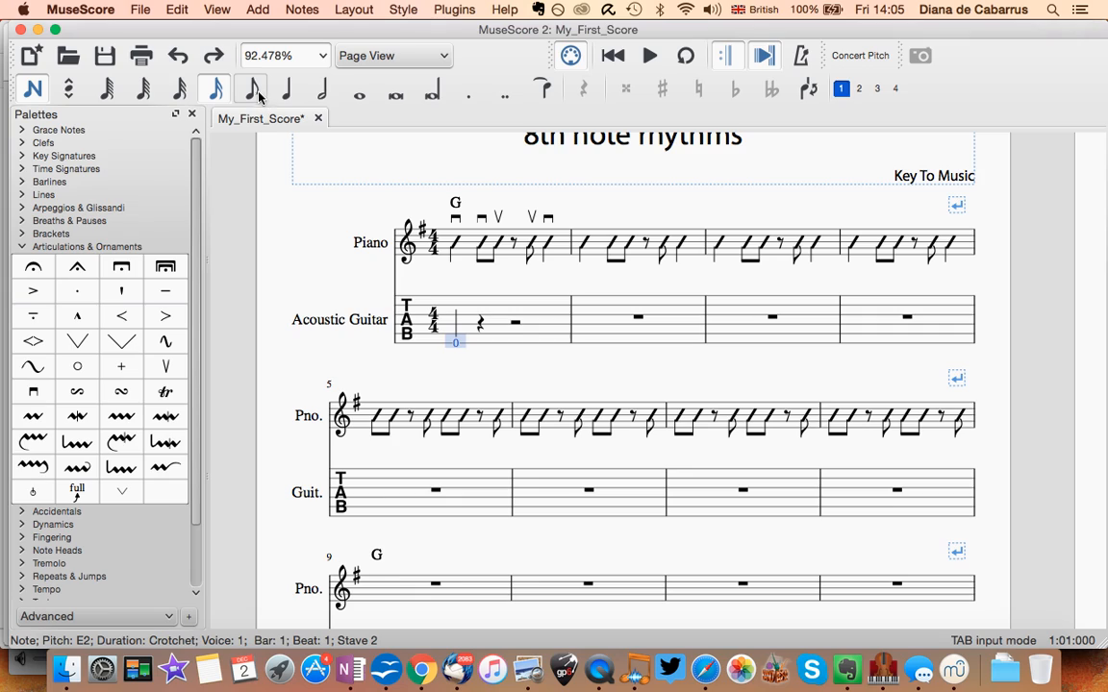
- Replace the first tablature note with a semibreve at fret 3 on the lowest string and leave note input
{"action": "left_click", "coordinate": [358, 100]}
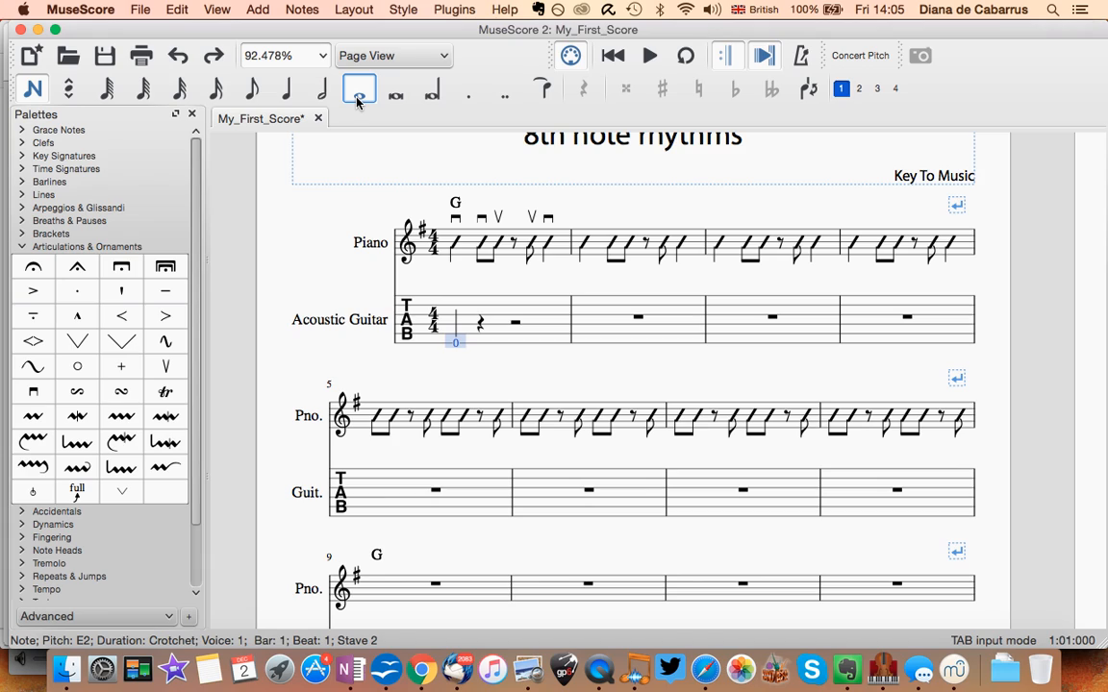
{"action": "key", "text": "3"}
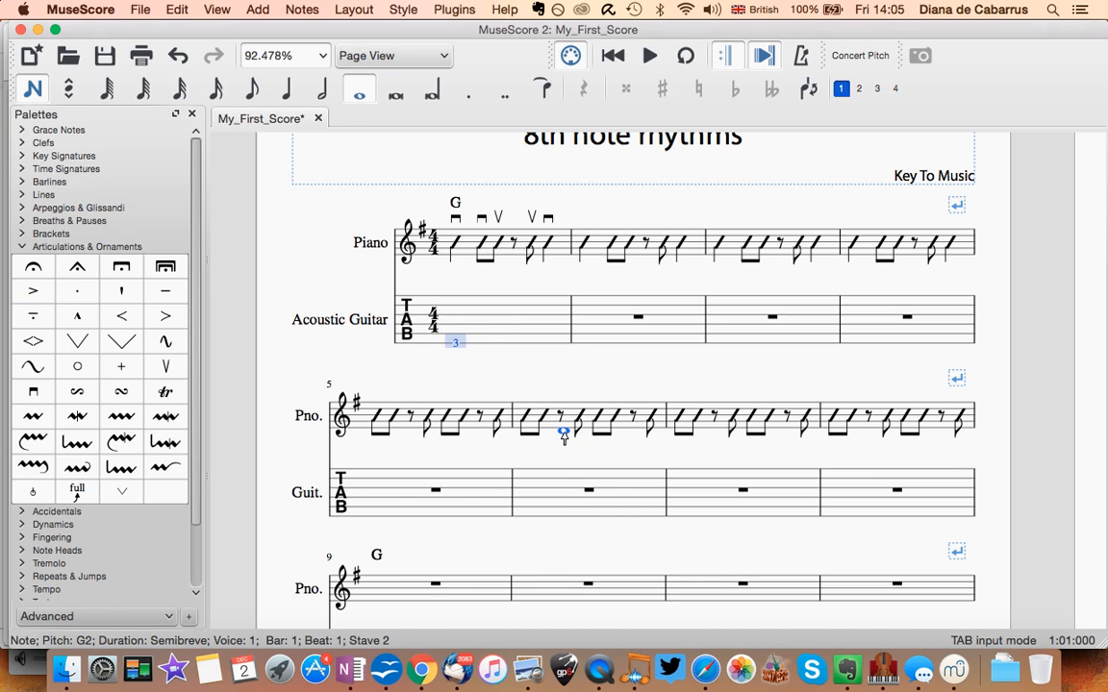
{"action": "key", "text": "Escape"}
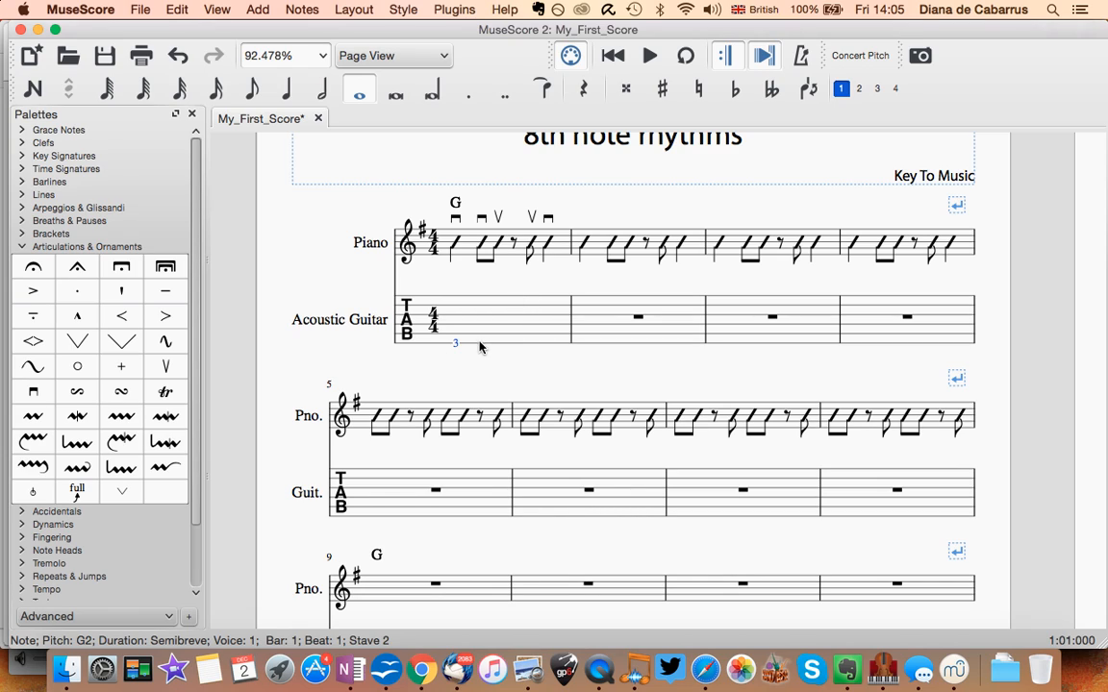
- Start note input in tablature bar 2 and place an open-string crotchet on the second-lowest string at beat 1
{"action": "left_click", "coordinate": [633, 338]}
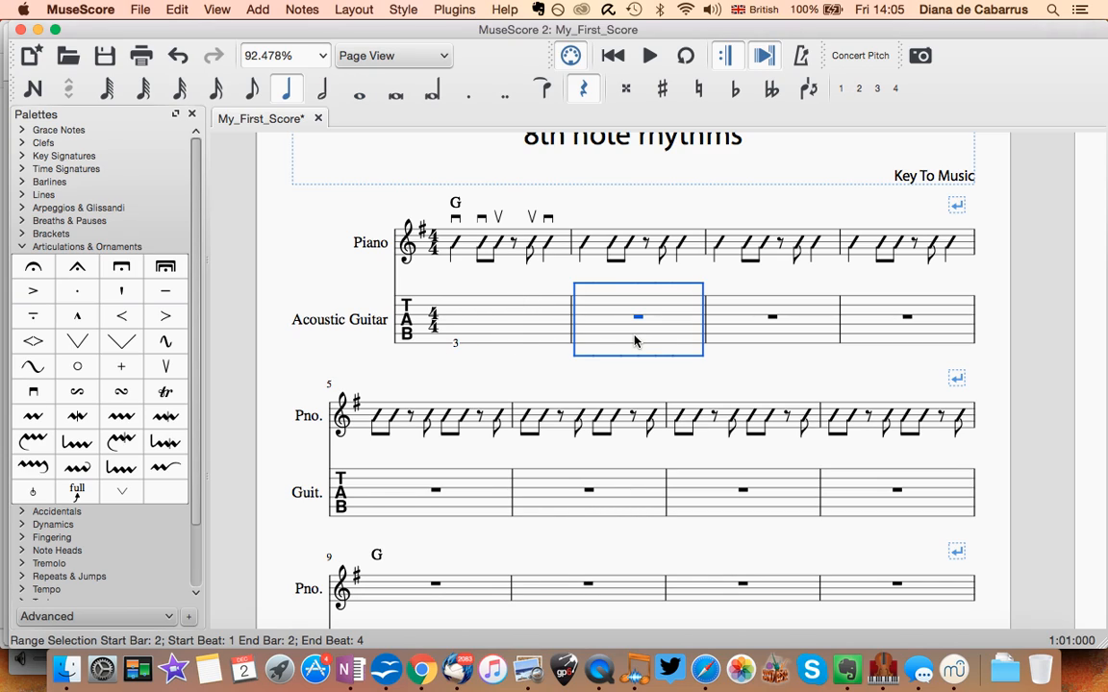
{"action": "key", "text": "n"}
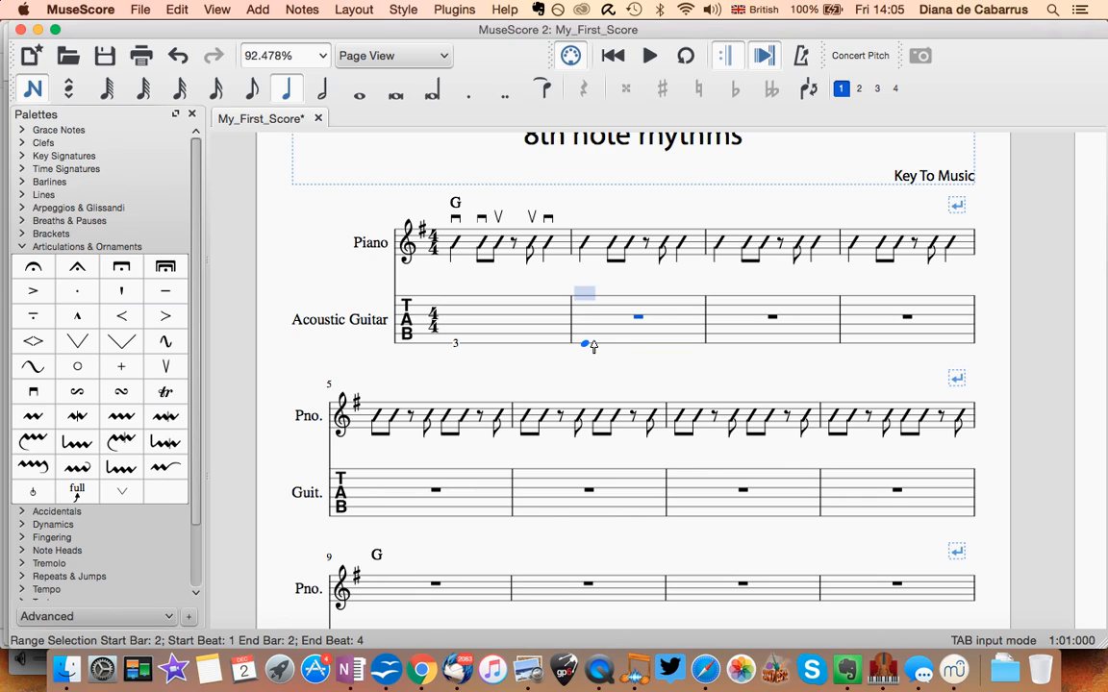
{"action": "key", "text": "5"}
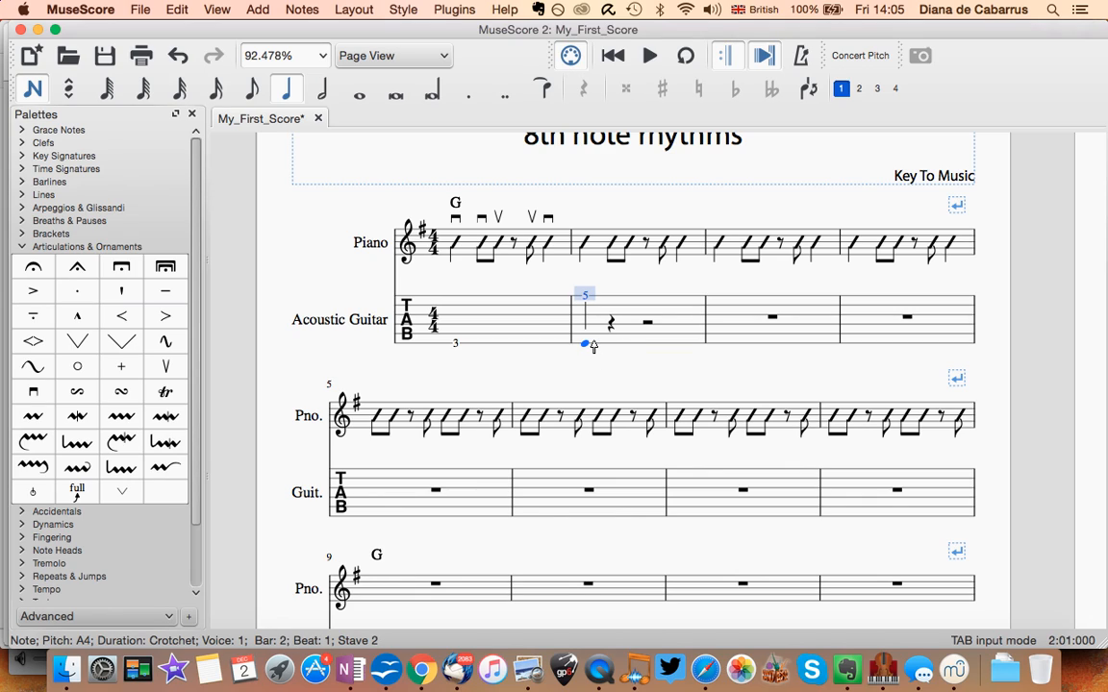
{"action": "key", "text": "super+z"}
{"action": "left_click", "coordinate": [586, 344]}
{"action": "key", "text": "5"}
{"action": "key", "text": "Escape"}
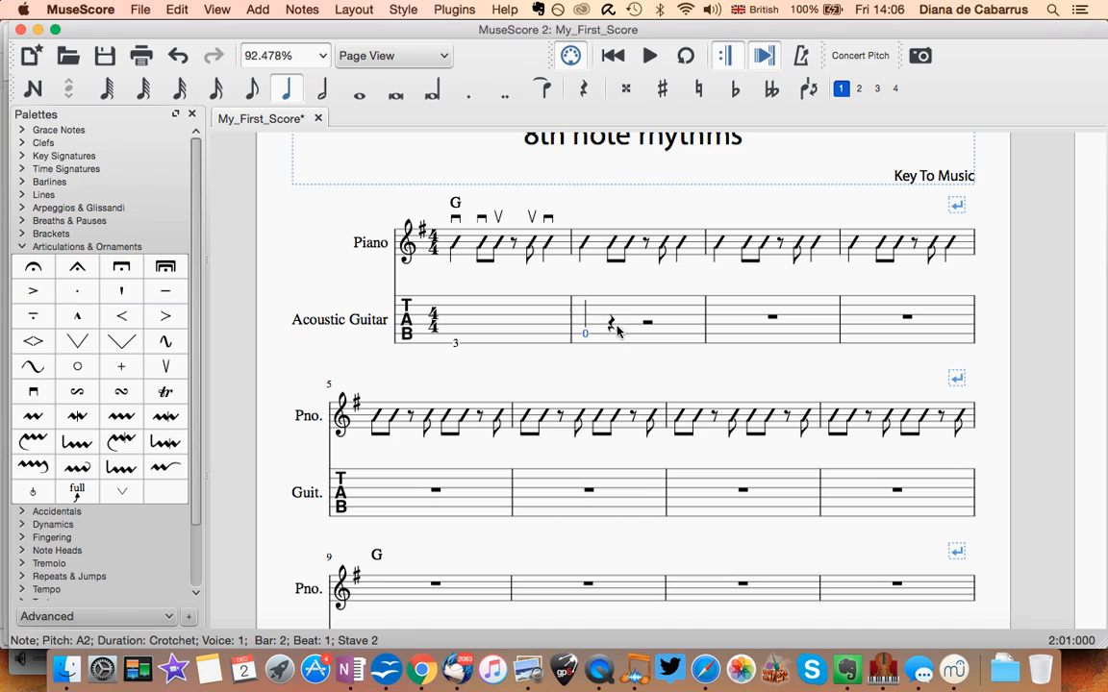
- Enter two open-string quavers on the second-lowest string at beats 2 and 2.5 of tablature bar 2
{"action": "left_click", "coordinate": [609, 323]}
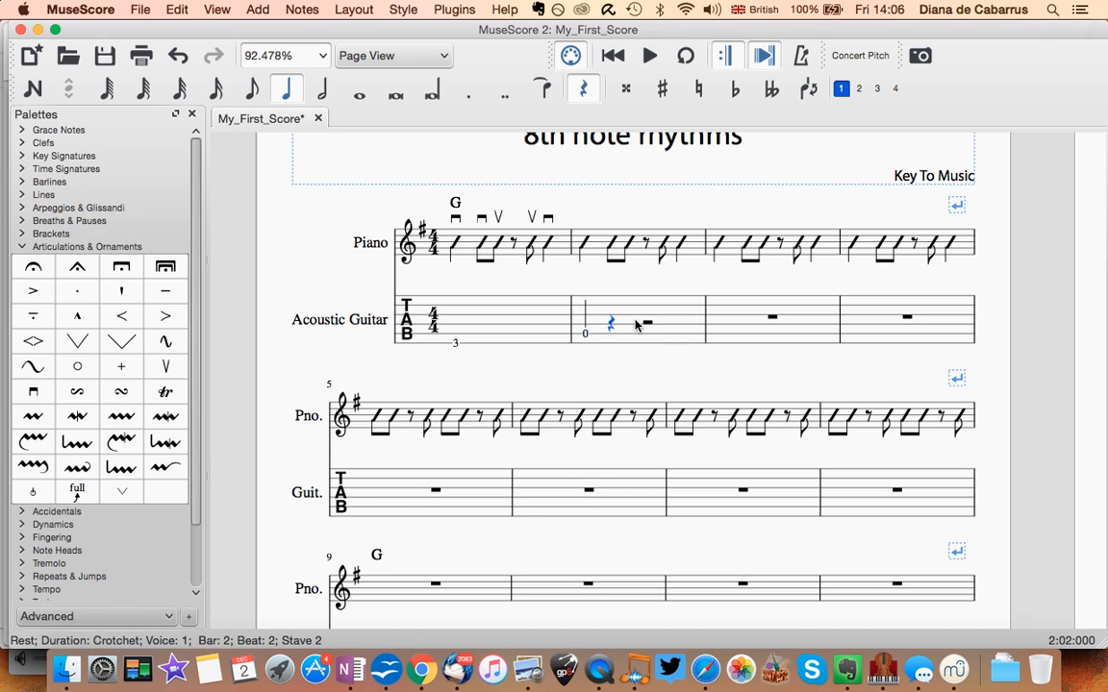
{"action": "key", "text": "n"}
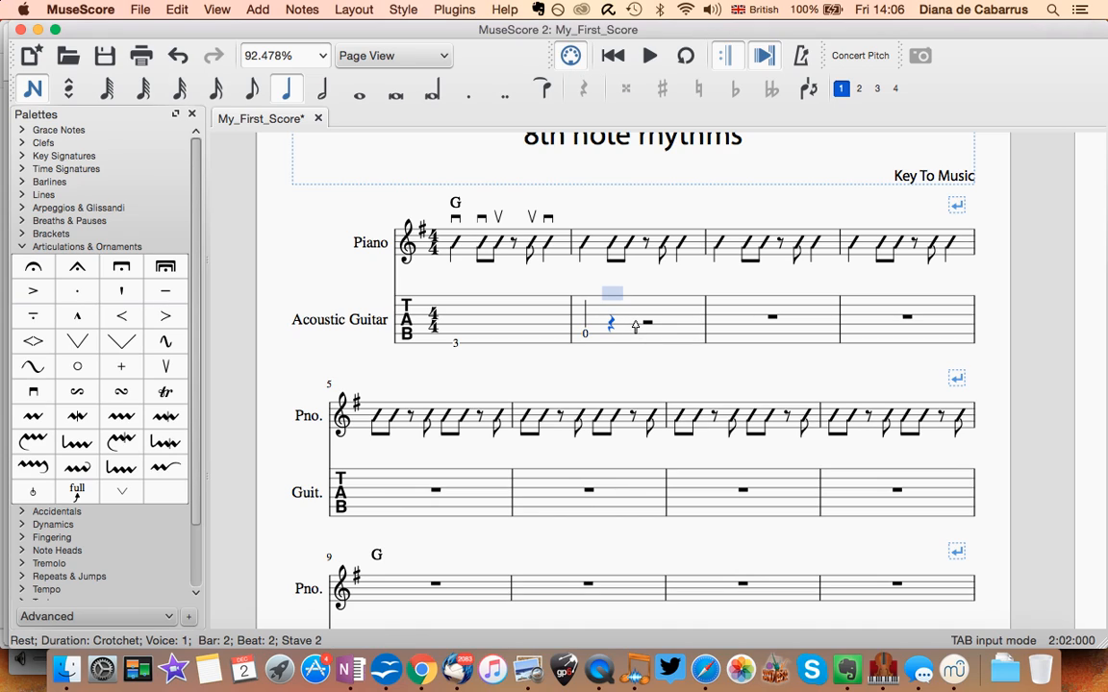
{"action": "left_click", "coordinate": [251, 88]}
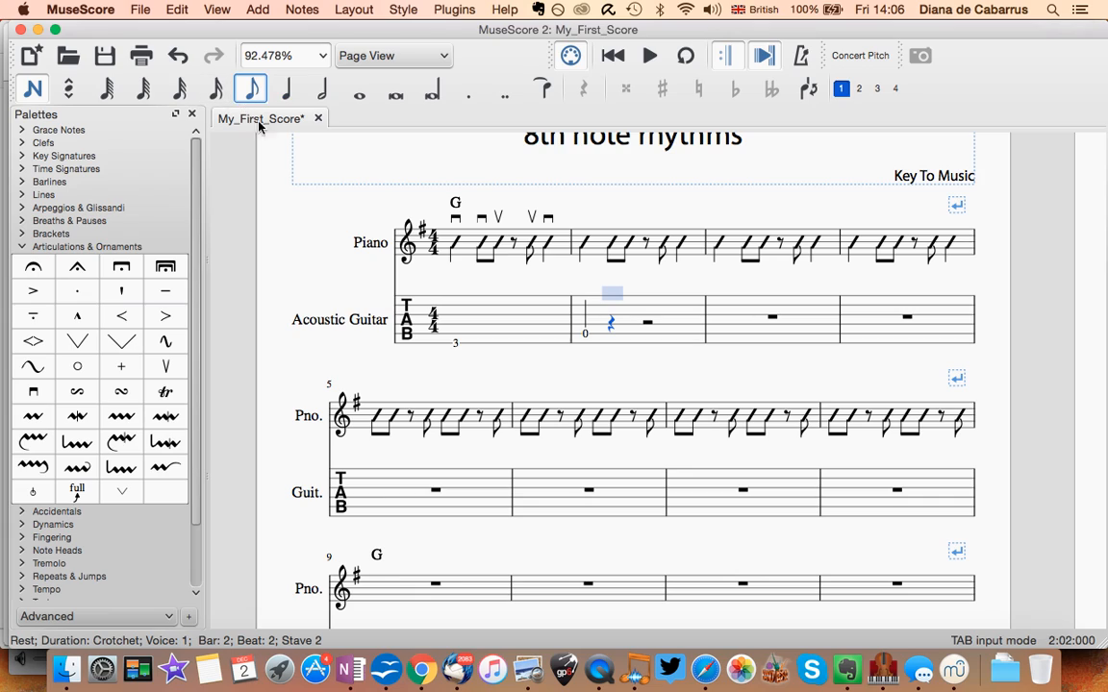
{"action": "left_click", "coordinate": [609, 334]}
{"action": "key", "text": "0"}
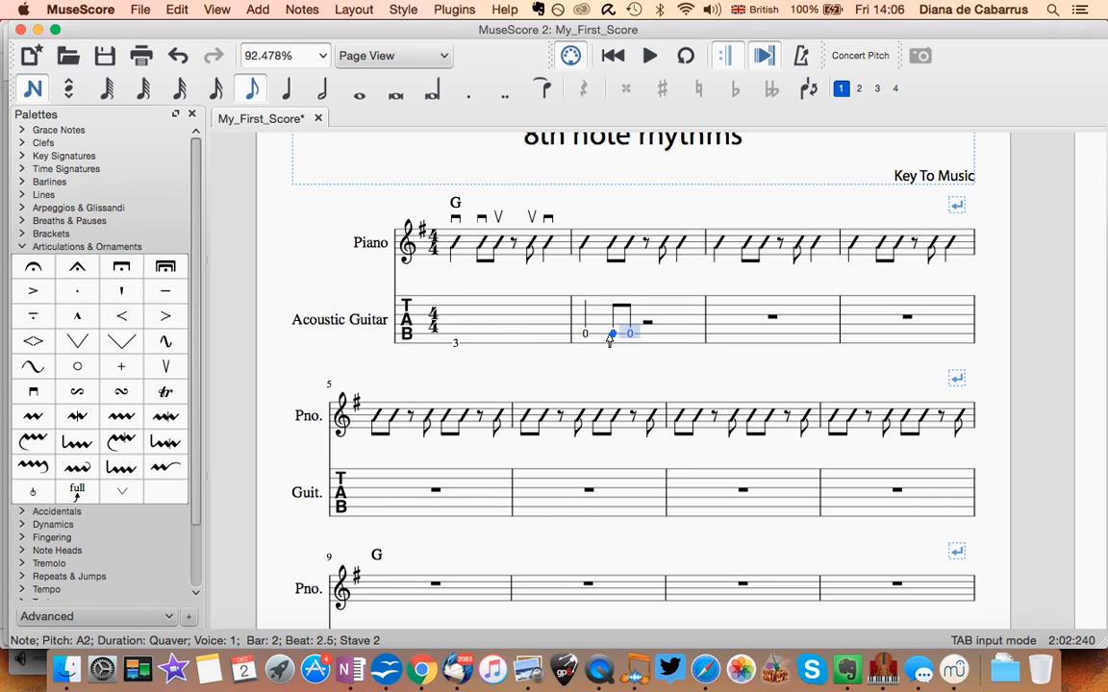
{"action": "left_click", "coordinate": [610, 335]}
{"action": "key", "text": "shift+4"}
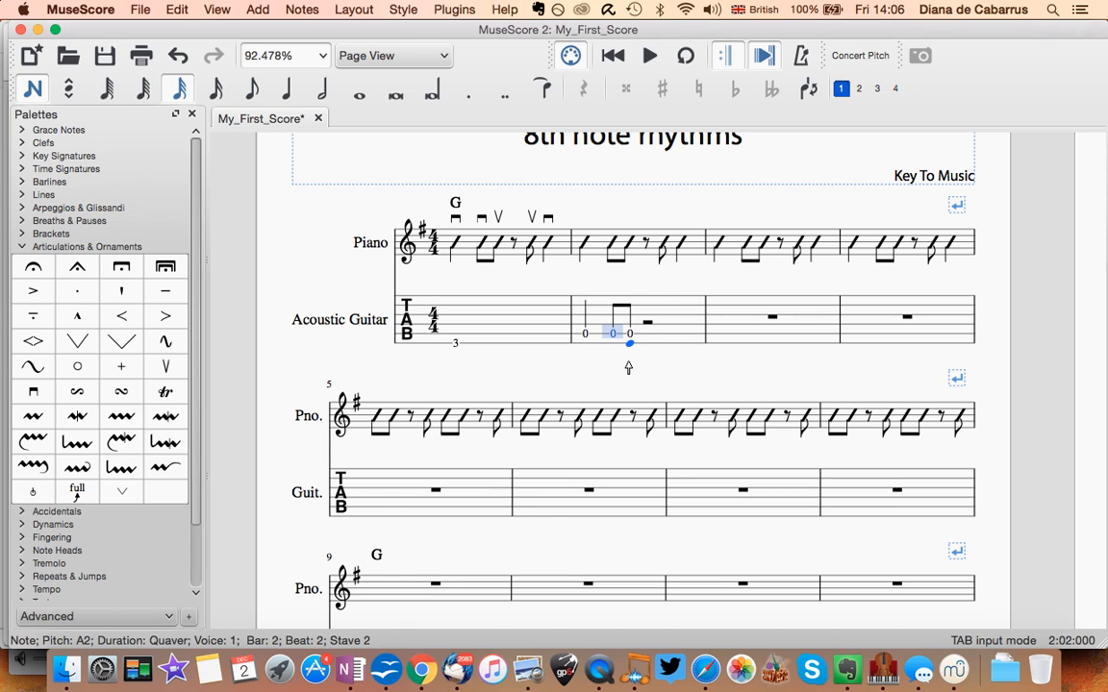
{"action": "key", "text": "Escape"}
{"action": "key", "text": "XF86MonBrightnessUp"}
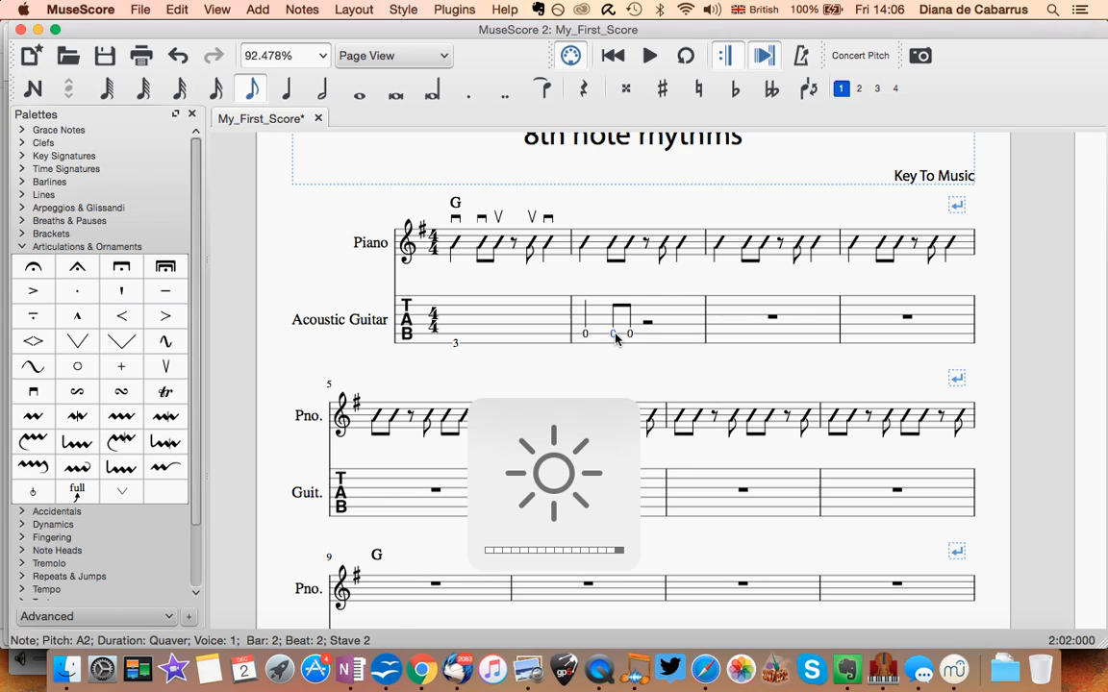
{"action": "double_click", "coordinate": [615, 338]}
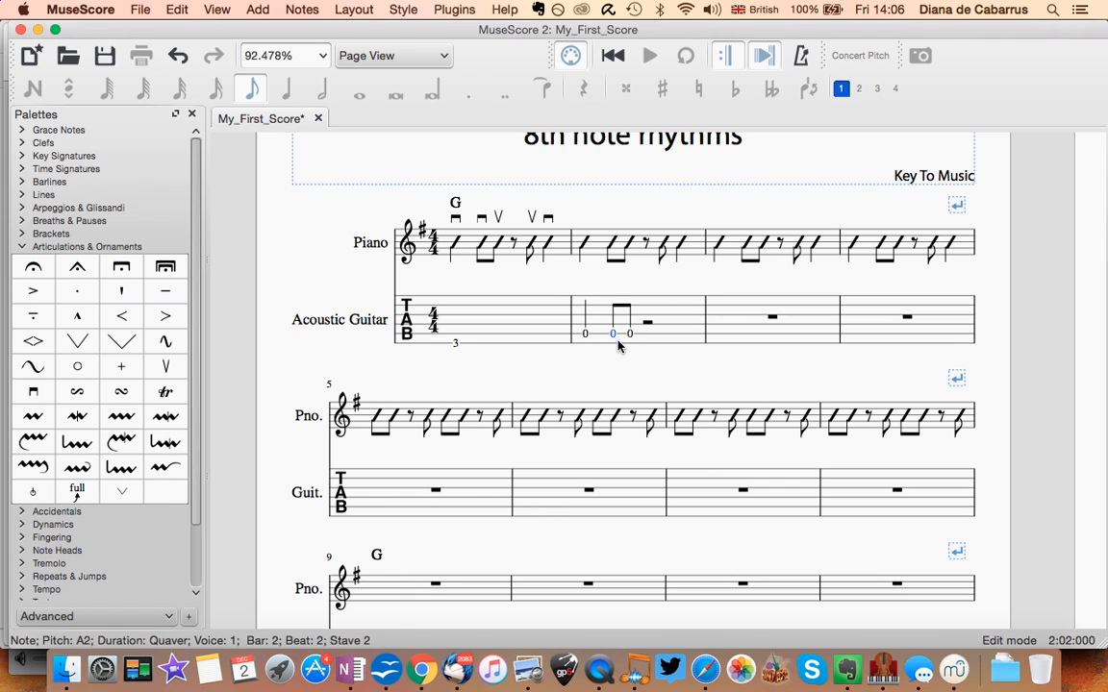
{"action": "key", "text": "Escape"}
- Try to re-enter beat 2 of tablature bar 2 as open-string demisemiquavers, and undo the change
{"action": "key", "text": "n"}
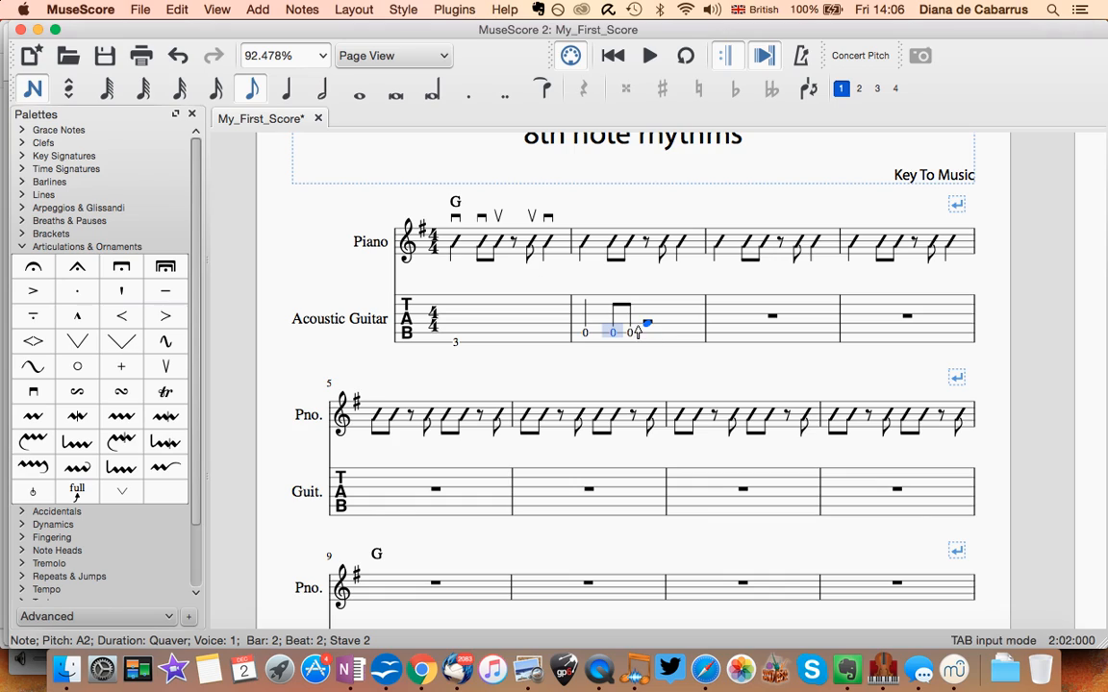
{"action": "key", "text": "0"}
{"action": "key", "text": "shift+2"}
{"action": "key", "text": "0"}
{"action": "key", "text": "0"}
{"action": "key", "text": "0"}
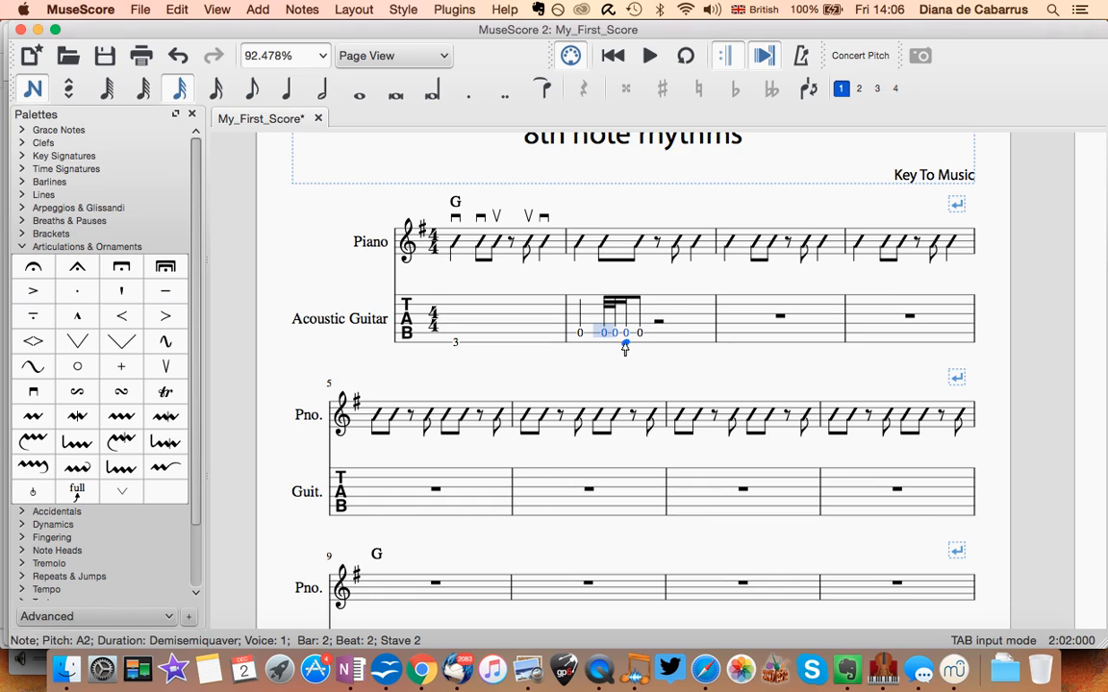
{"action": "key", "text": "super+z"}
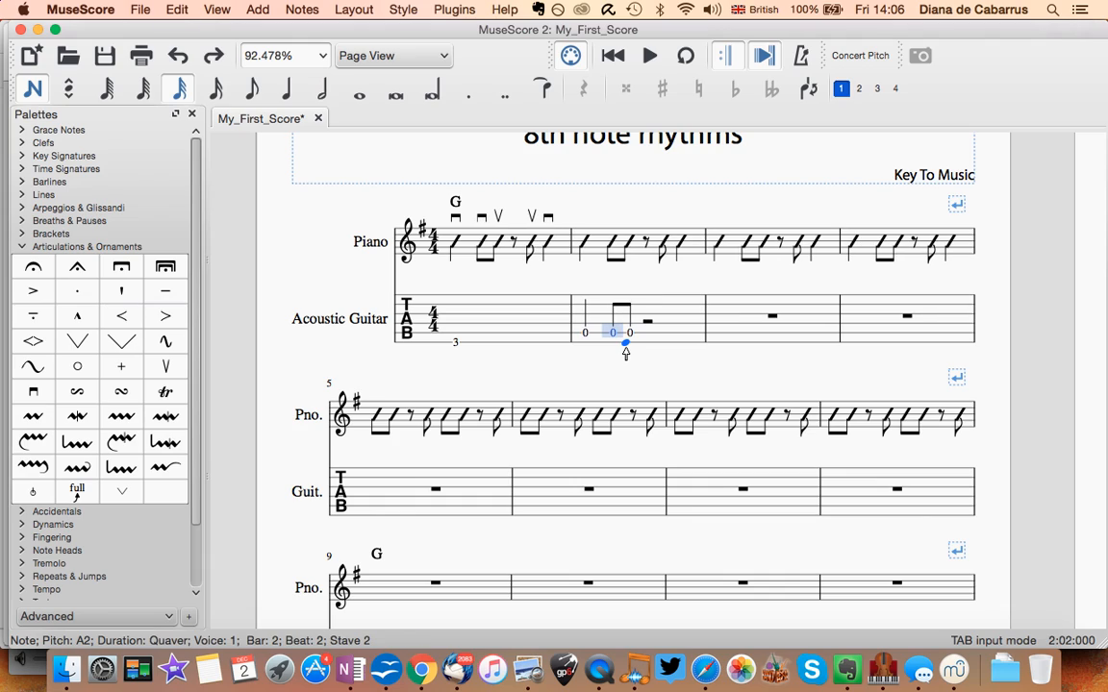
- With the quaver duration selected, change the tablature notes at beats 2 and 2.5 of bar 2 to frets 2 and 3
{"action": "left_click", "coordinate": [271, 58]}
{"action": "left_click", "coordinate": [254, 93]}
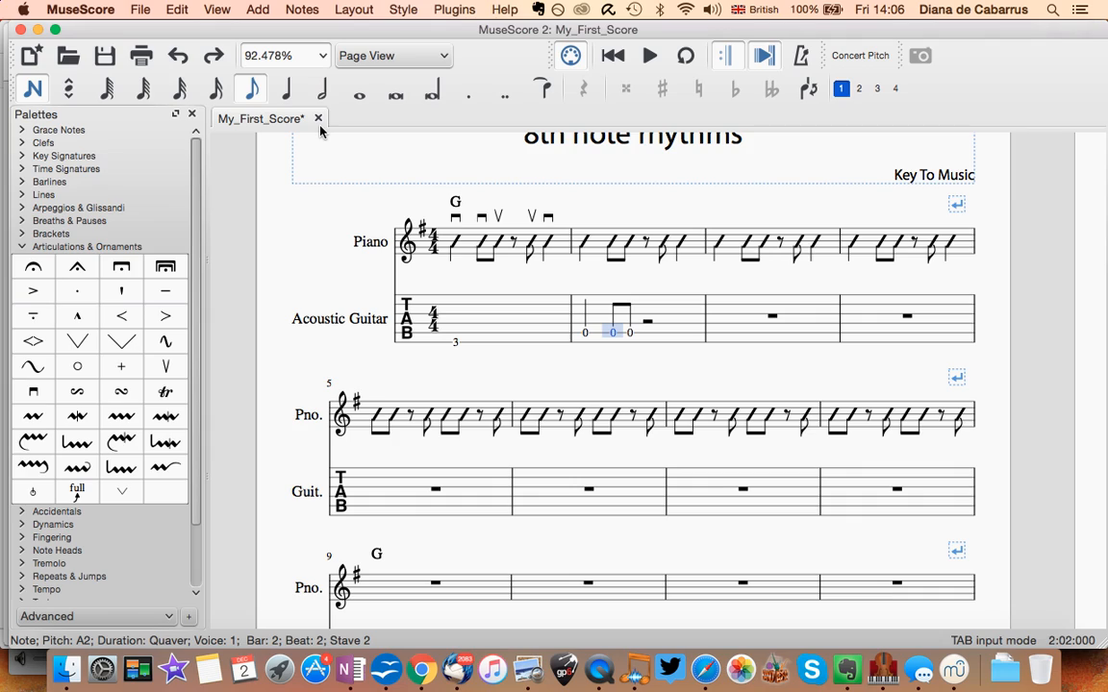
{"action": "key", "text": "2"}
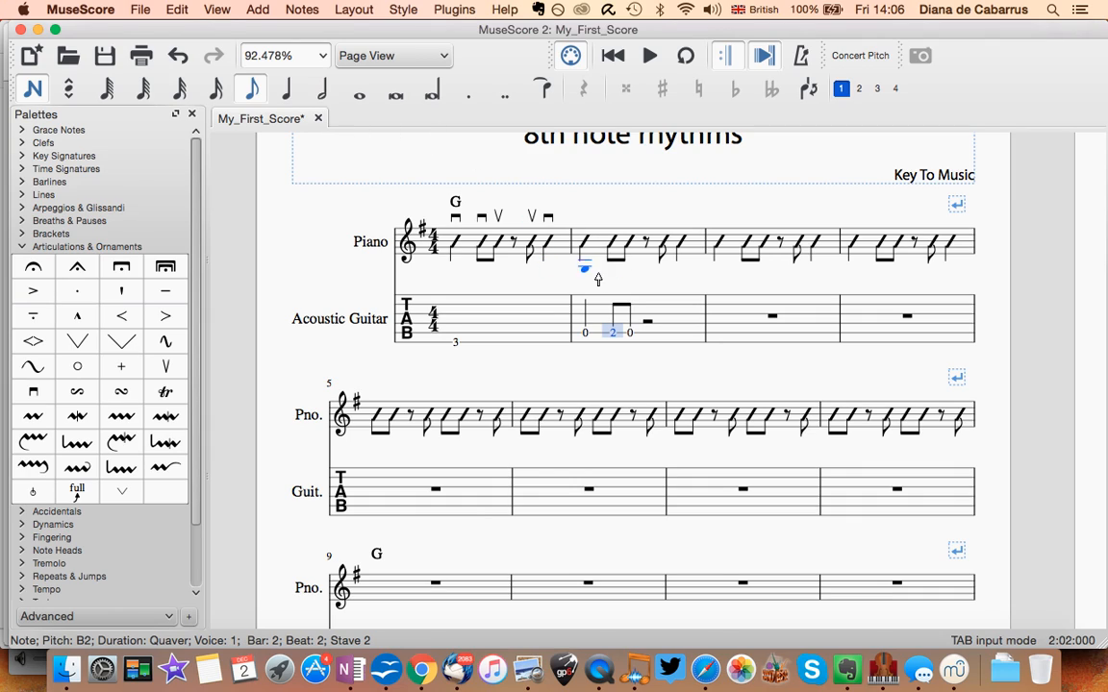
{"action": "key", "text": "Right"}
{"action": "key", "text": "3"}
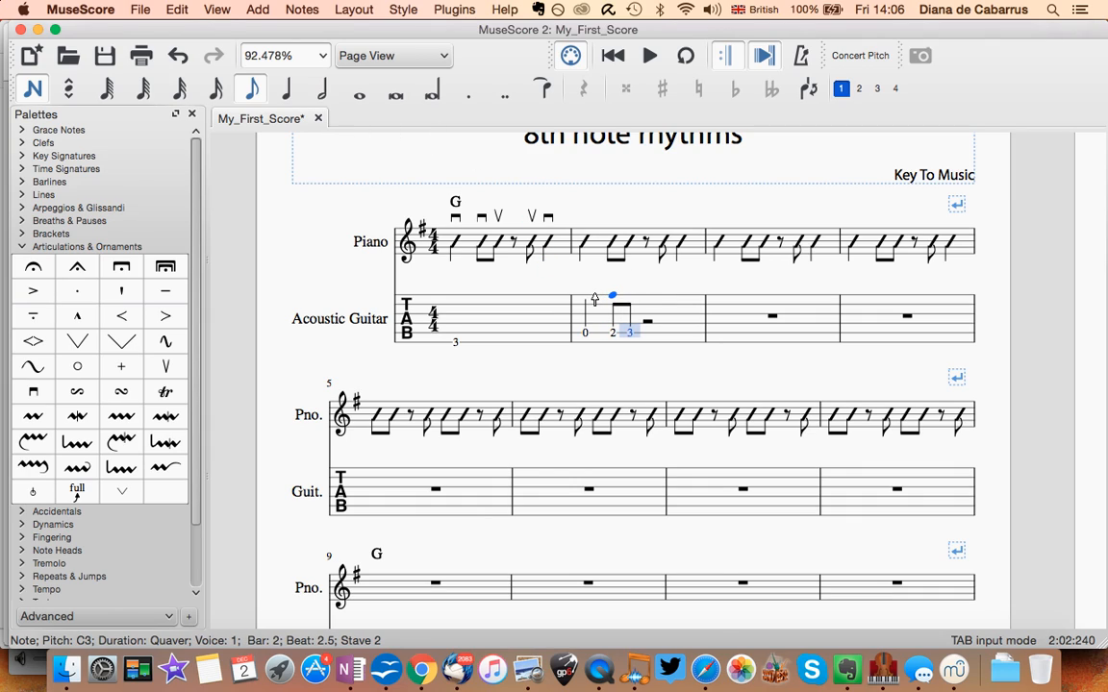
- Continue tablature bar 2 with quavers at frets 5, 3, 2 and 0 on the second-lowest string, and leave note input
{"action": "key", "text": "Right"}
{"action": "key", "text": "5"}
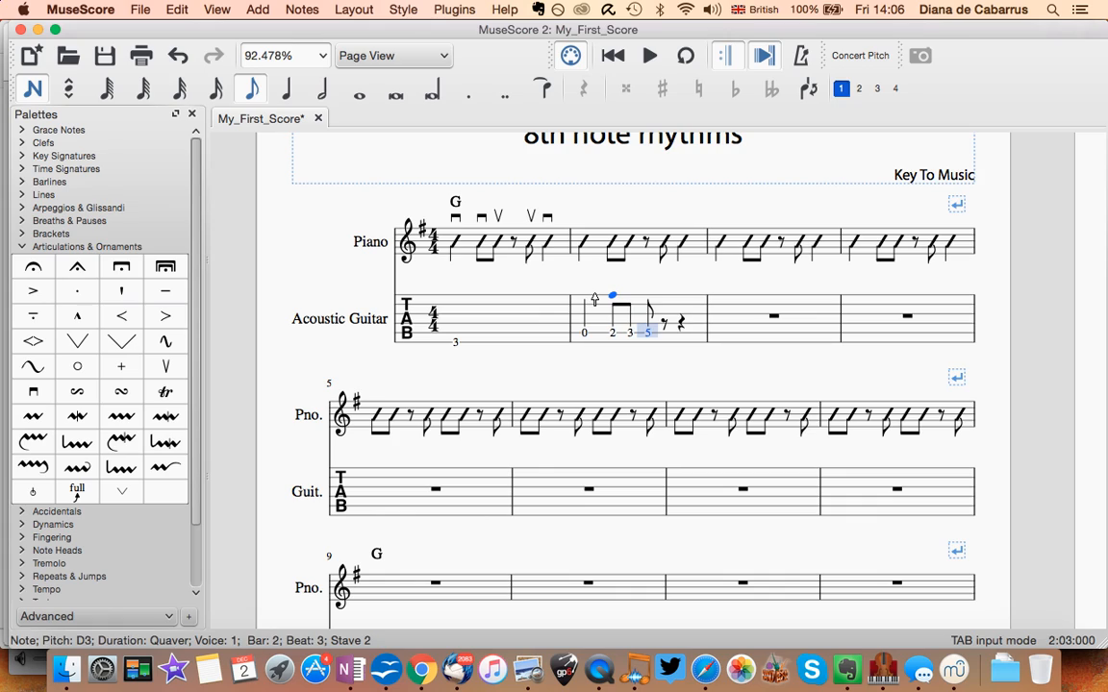
{"action": "key", "text": "Right"}
{"action": "key", "text": "3"}
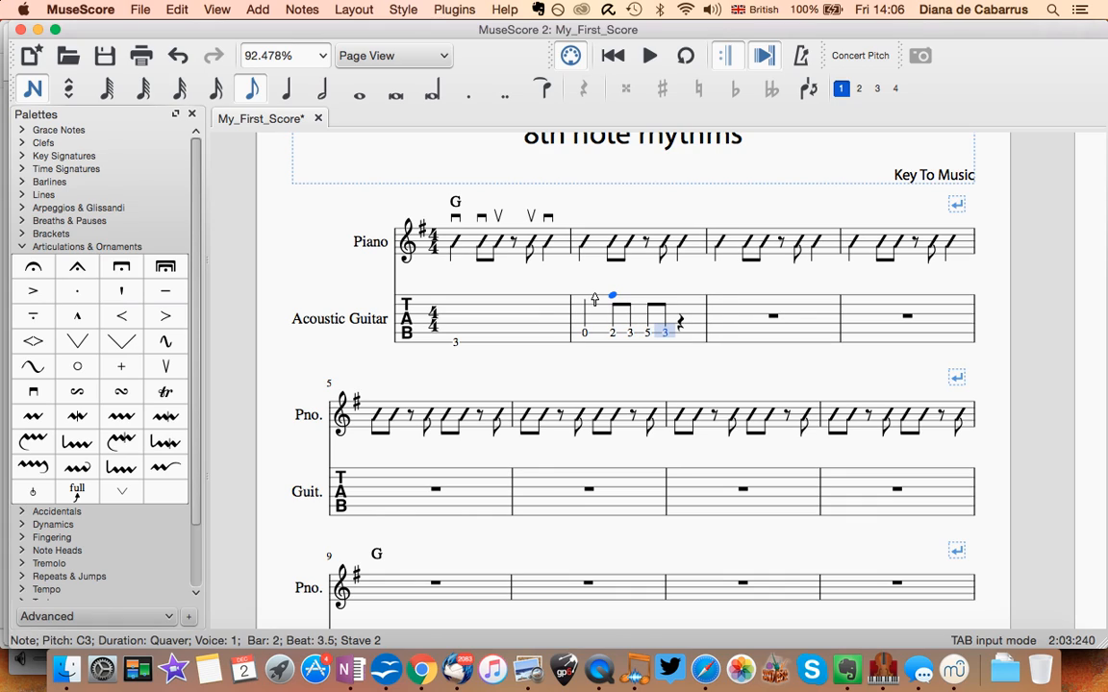
{"action": "key", "text": "Right"}
{"action": "key", "text": "2"}
{"action": "key", "text": "Right"}
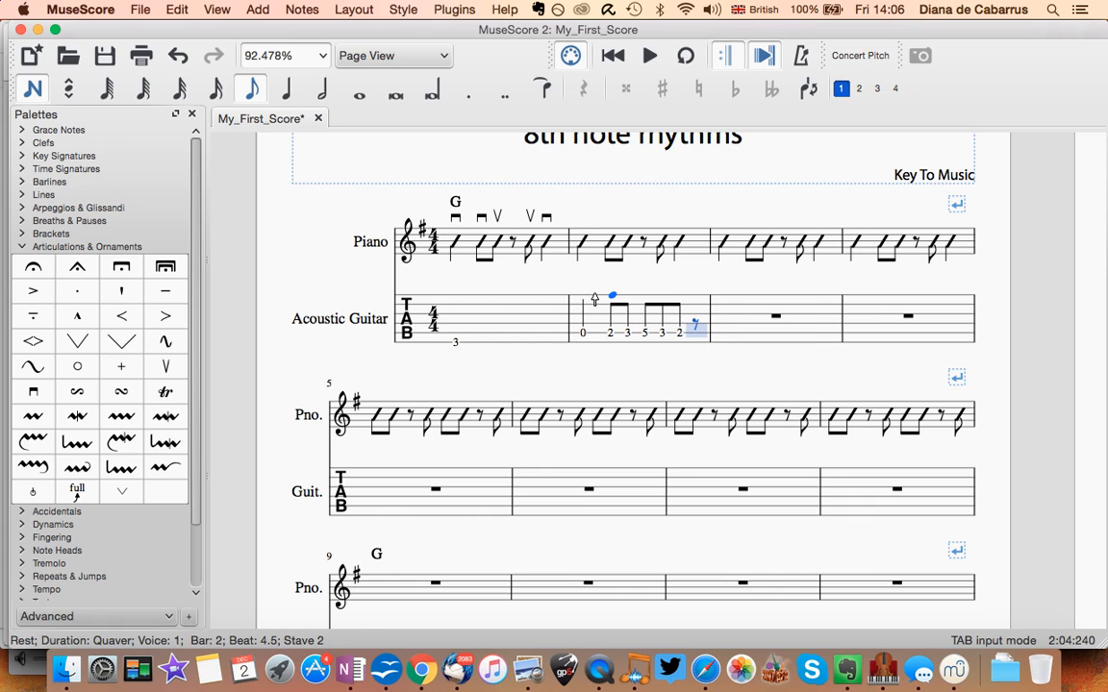
{"action": "key", "text": "0"}
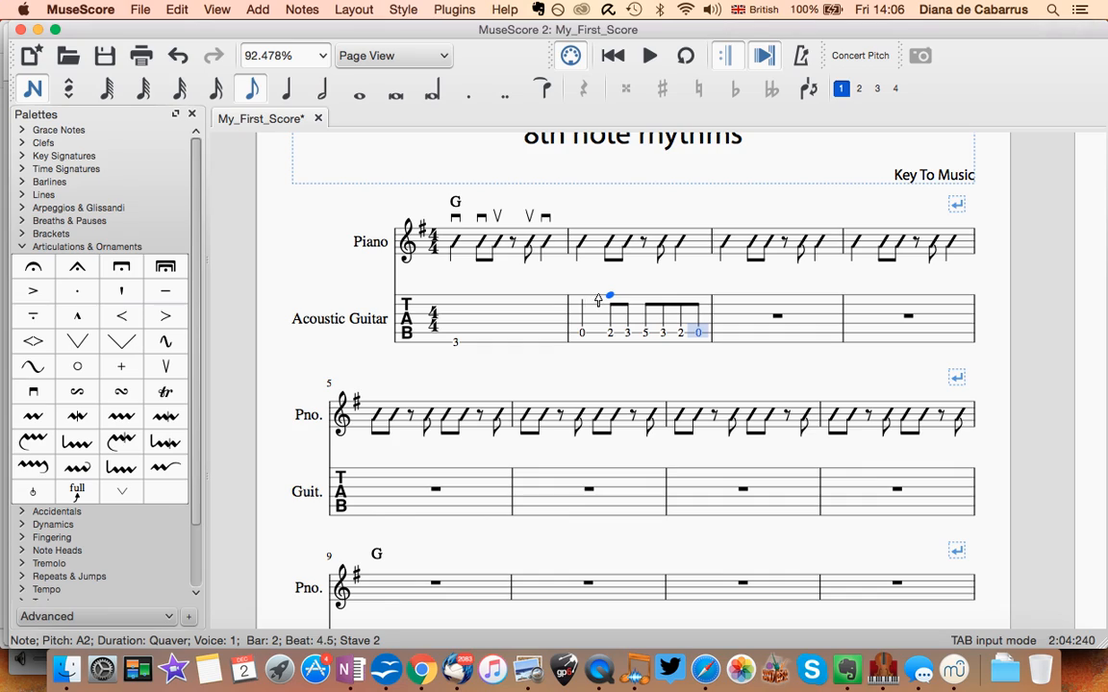
{"action": "key", "text": "Escape"}
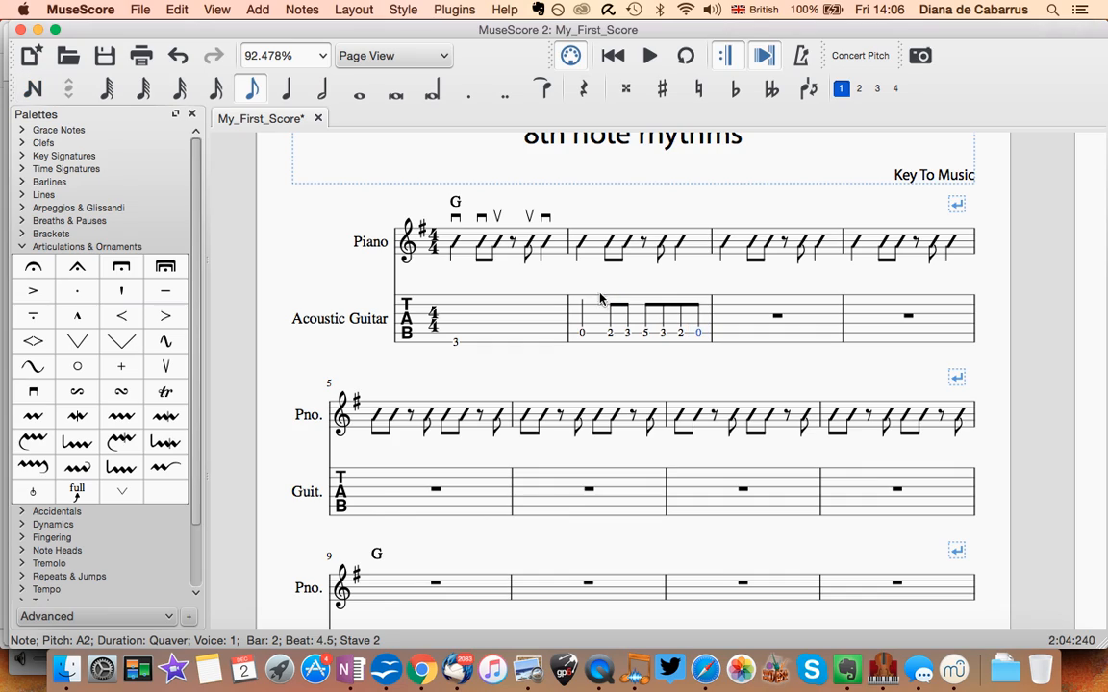
- Delete the fret 2 quaver on beat 4 of tablature bar 2
{"action": "left_click", "coordinate": [681, 333]}
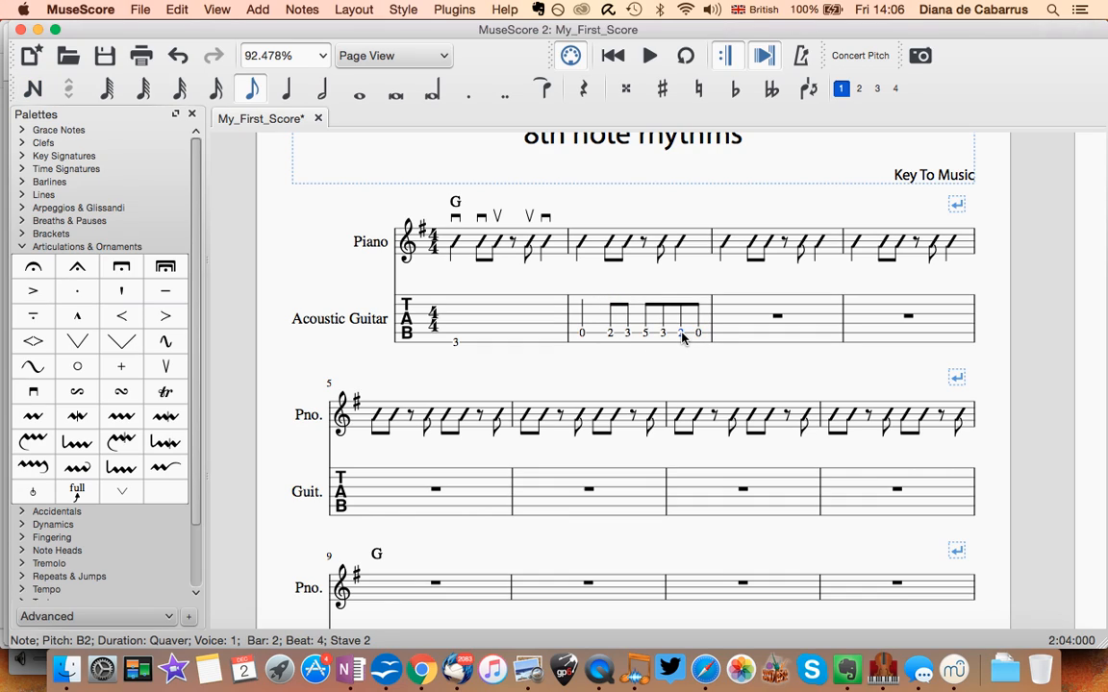
{"action": "key", "text": "Delete"}
{"action": "key", "text": "n"}
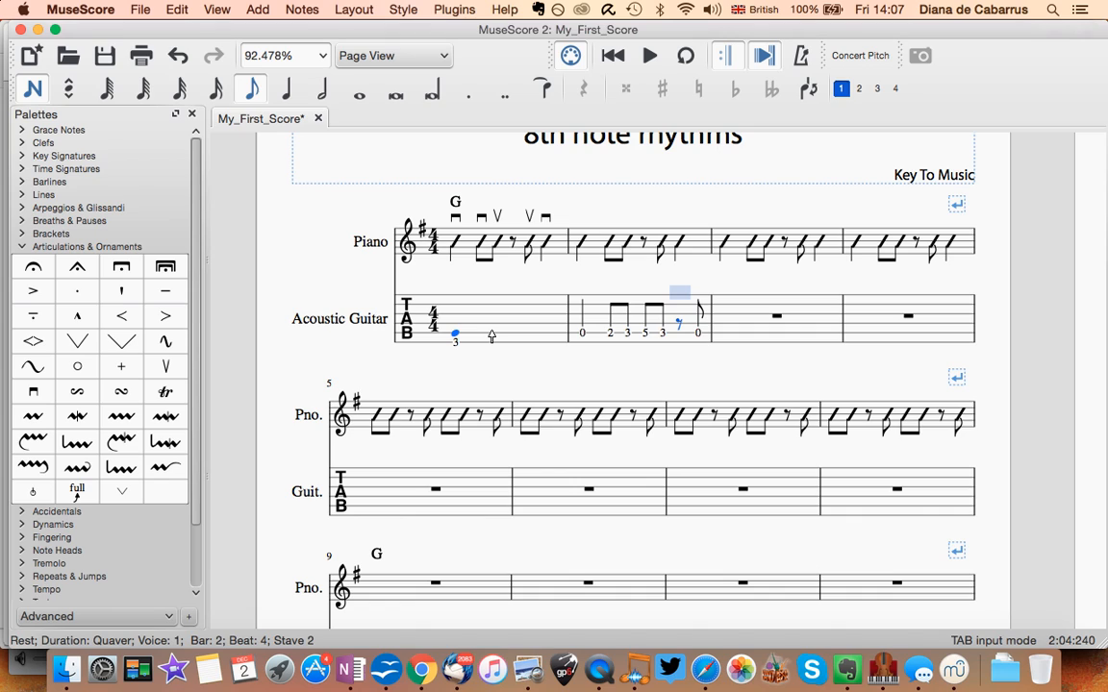
{"action": "key", "text": "Escape"}
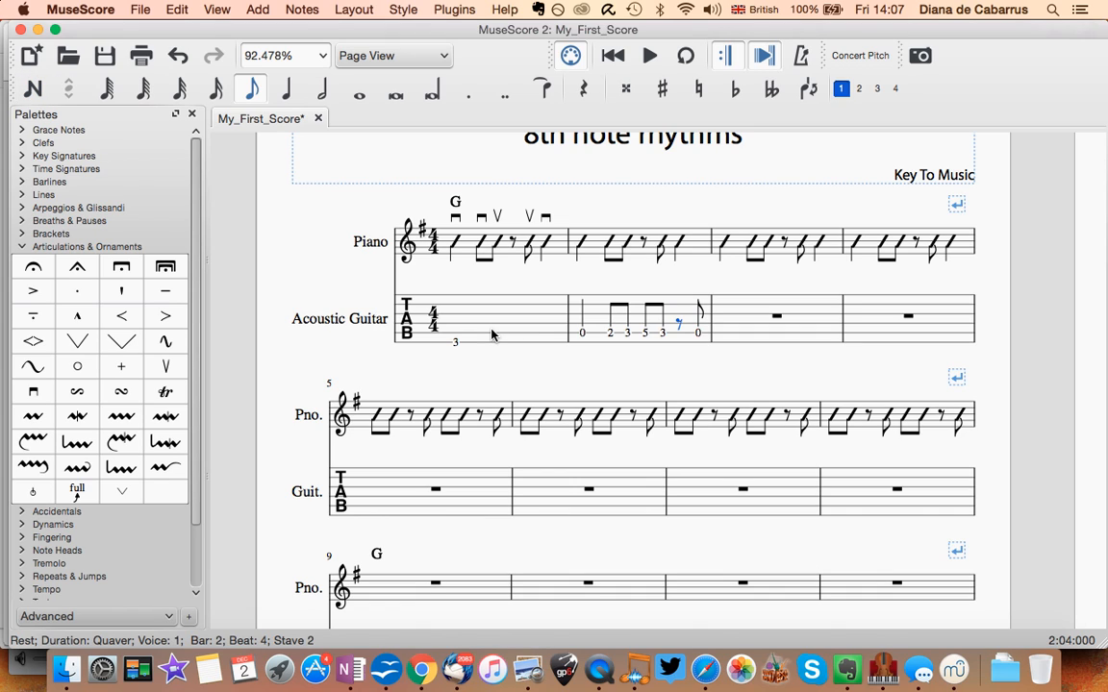
- Examine the stave types available for the Acoustic Guitar tablature stave and close the instrument settings without changes
{"action": "key", "text": "i"}
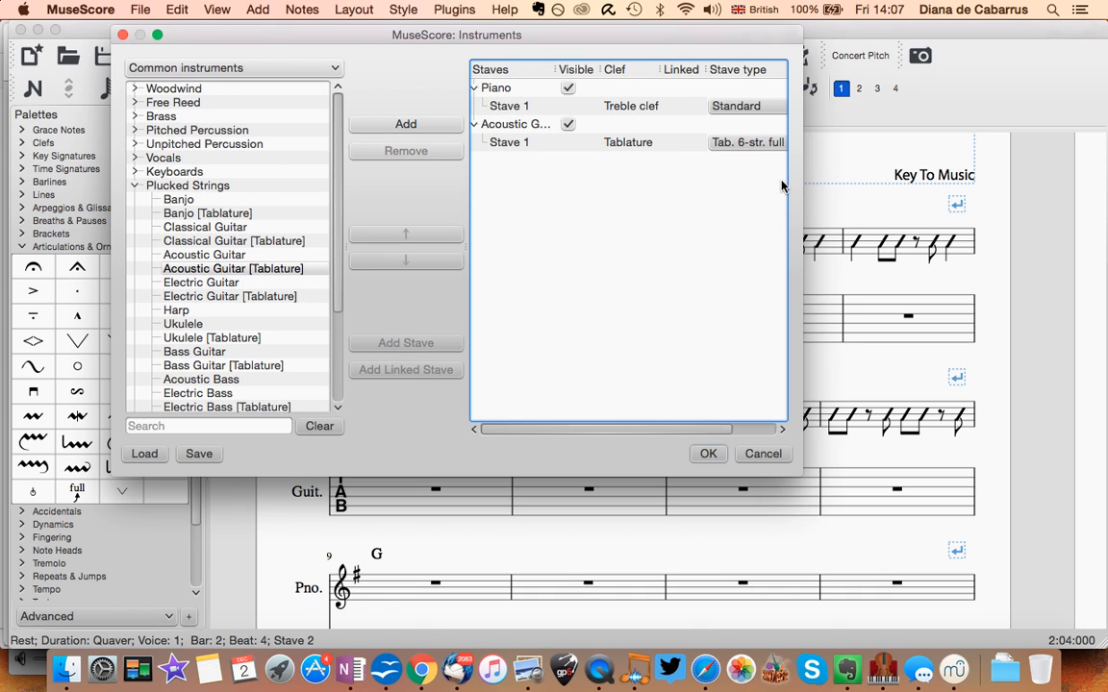
{"action": "left_click", "coordinate": [734, 145]}
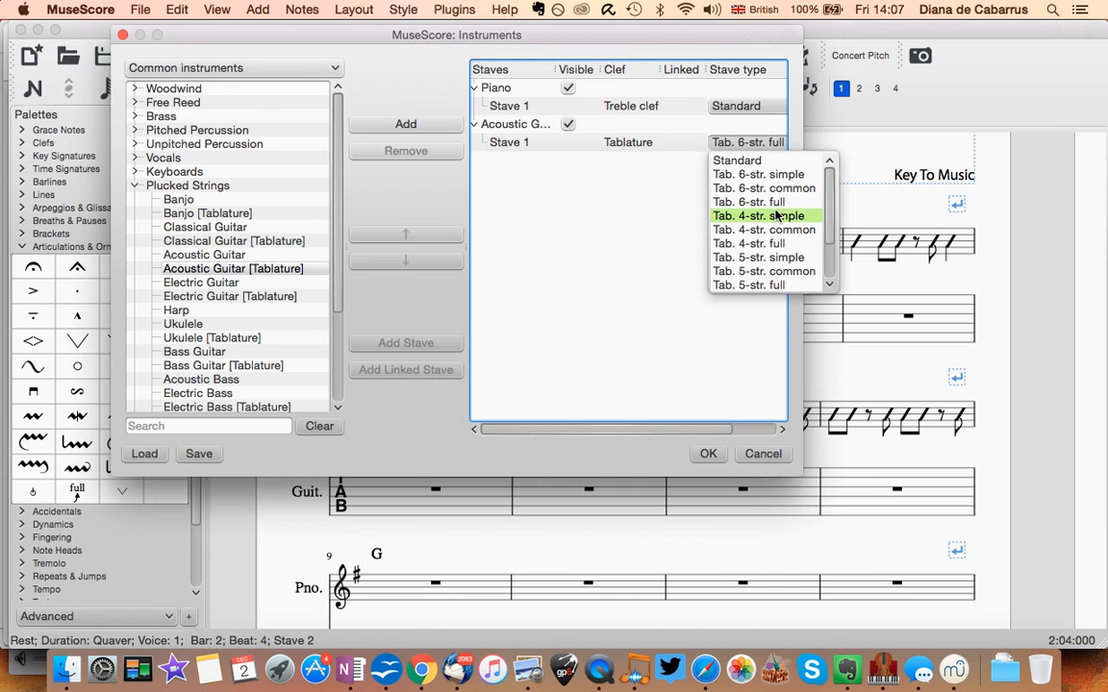
{"action": "left_click", "coordinate": [606, 332]}
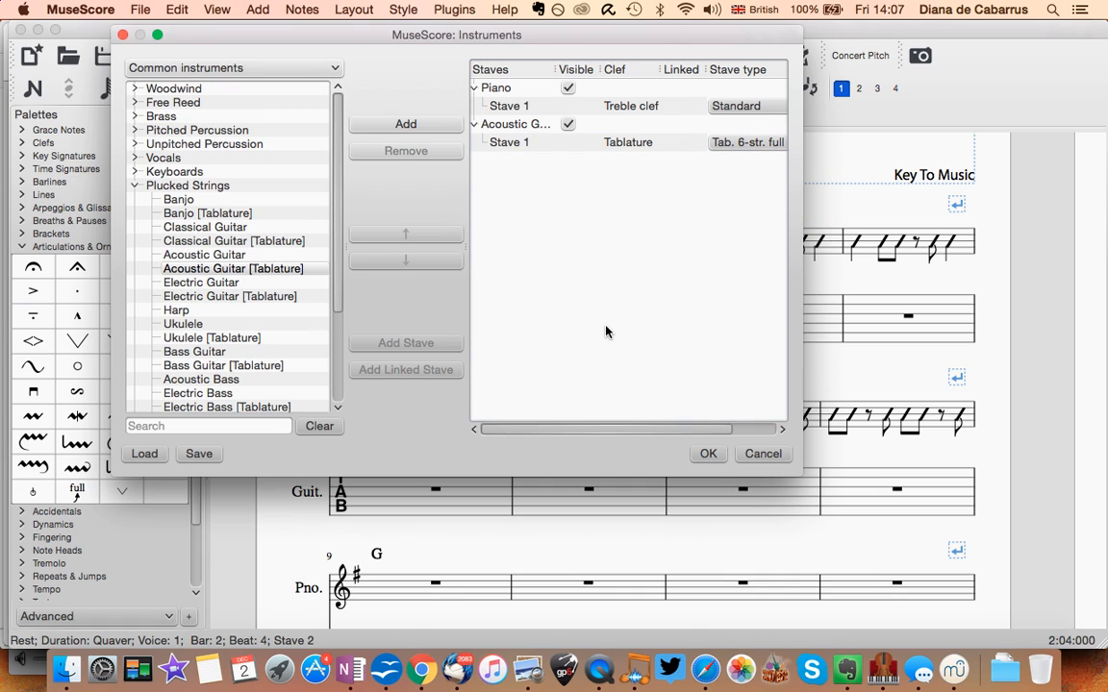
{"action": "left_click", "coordinate": [754, 453]}
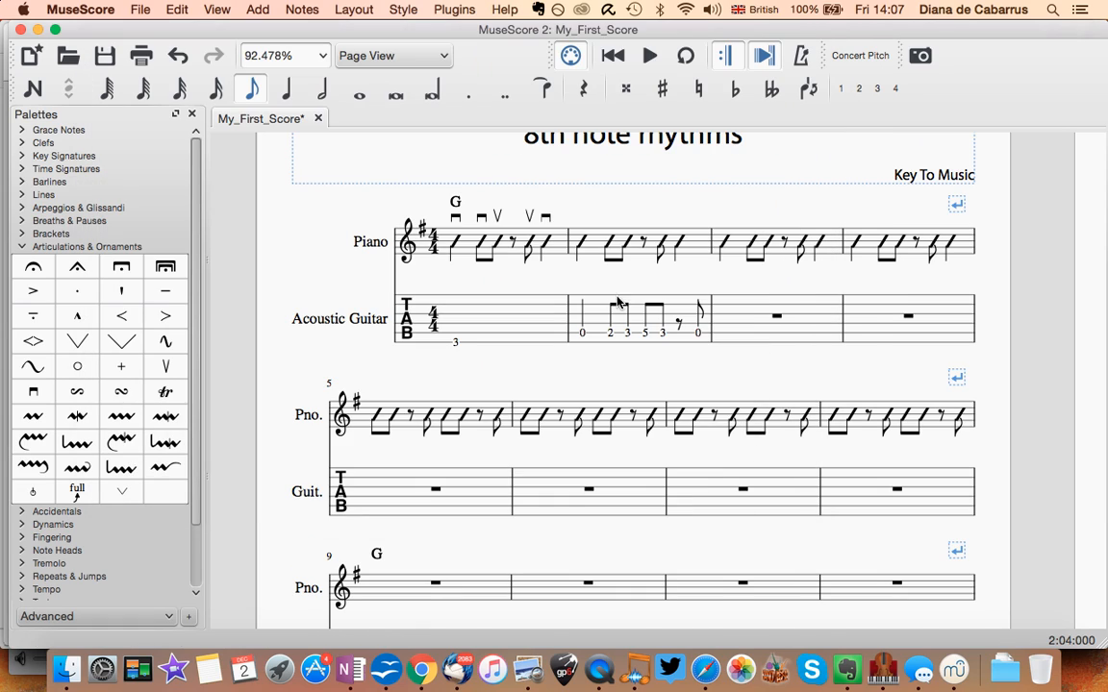
- Try a line break after bar 2, and undo it
{"action": "left_click", "coordinate": [750, 337]}
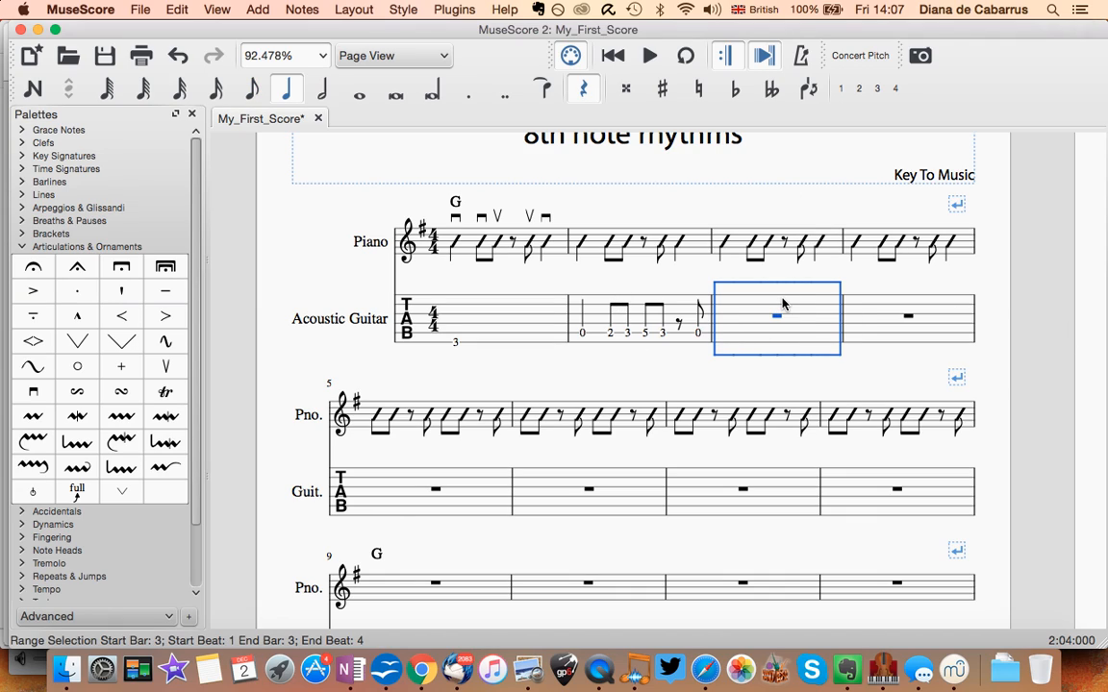
{"action": "scroll", "coordinate": [80, 458], "scroll_direction": "down", "scroll_amount": 3}
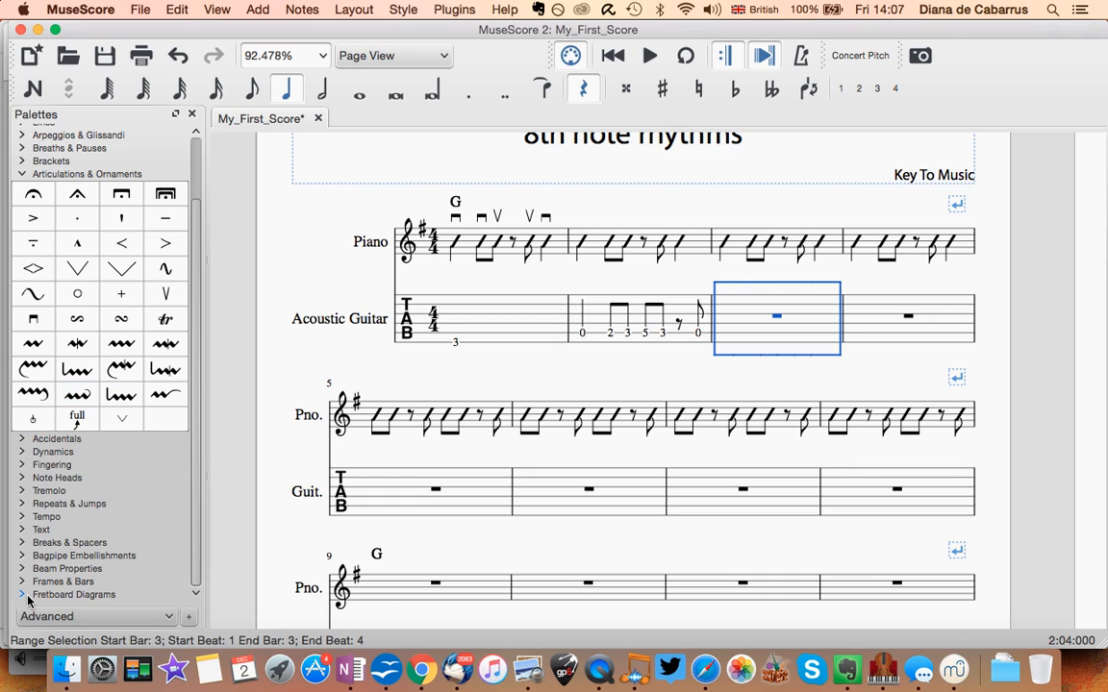
{"action": "left_click", "coordinate": [21, 542]}
{"action": "left_click_drag", "start_coordinate": [33, 567], "coordinate": [673, 258]}
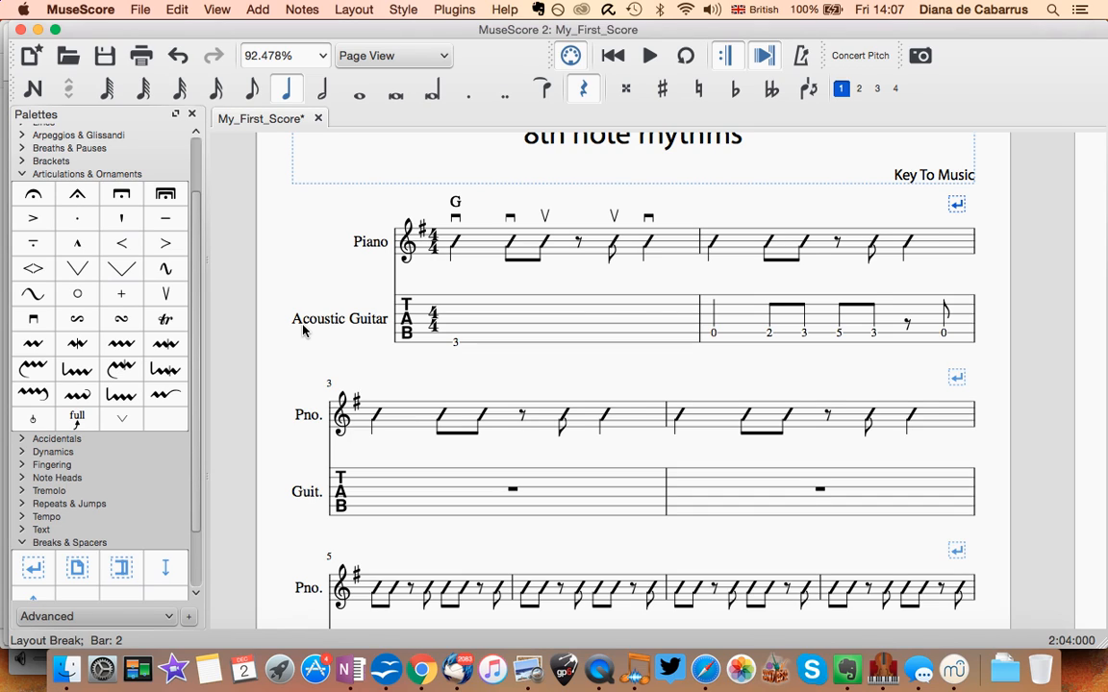
{"action": "key", "text": "super+z"}
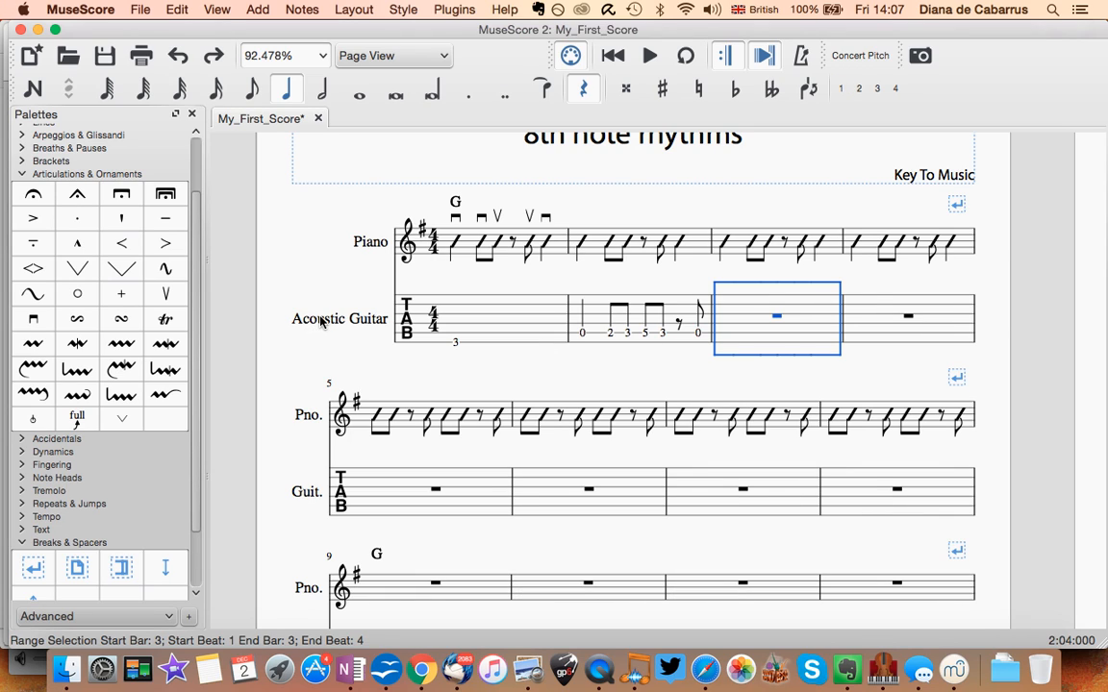
{"action": "scroll", "coordinate": [288, 298], "scroll_direction": "down", "scroll_amount": 8}
{"action": "scroll", "coordinate": [322, 317], "scroll_direction": "up", "scroll_amount": 10}
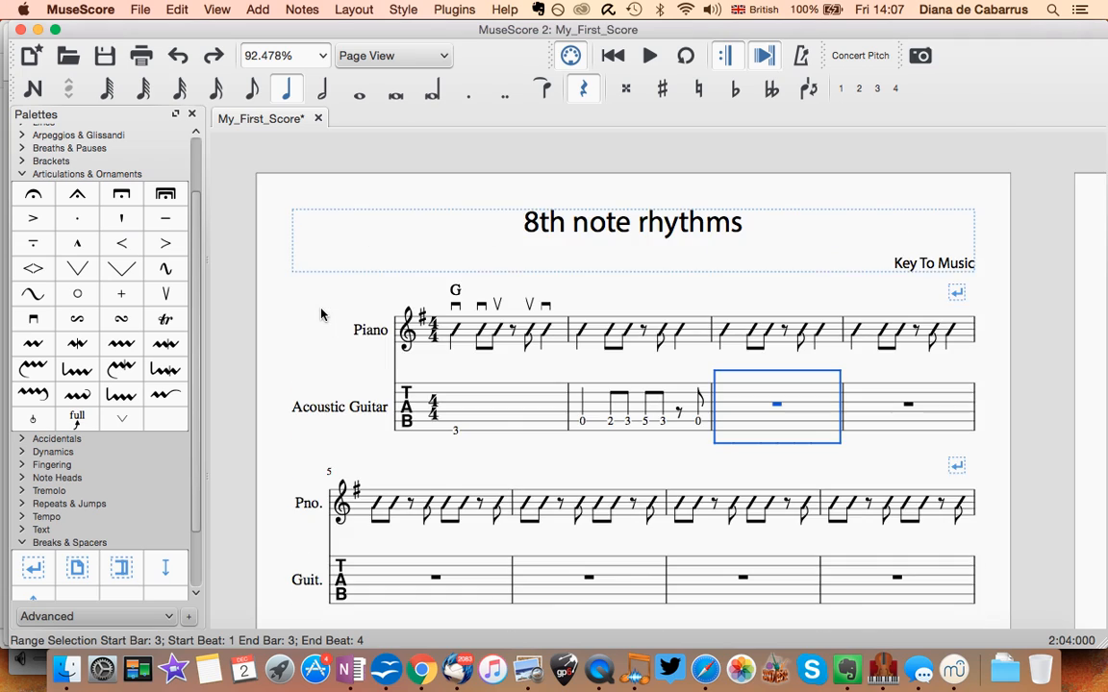
{"action": "scroll", "coordinate": [351, 300], "scroll_direction": "down", "scroll_amount": 6}
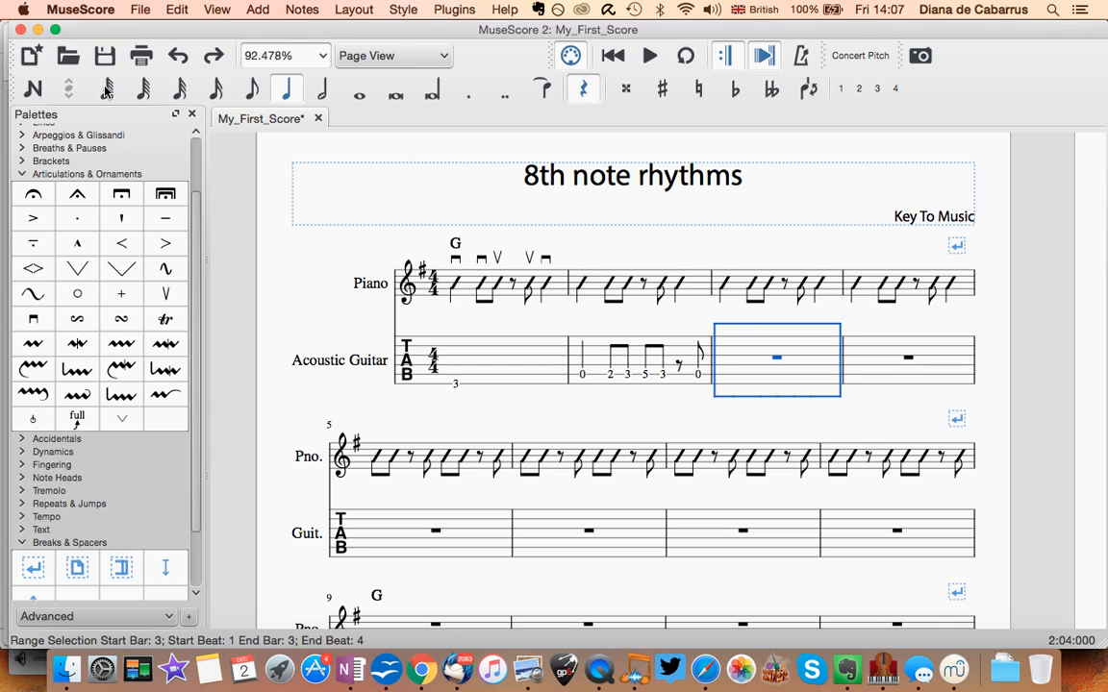
- Start a new score titled "Tab" with the composer "Key To Music"
{"action": "left_click", "coordinate": [141, 10]}
{"action": "left_click", "coordinate": [146, 31]}
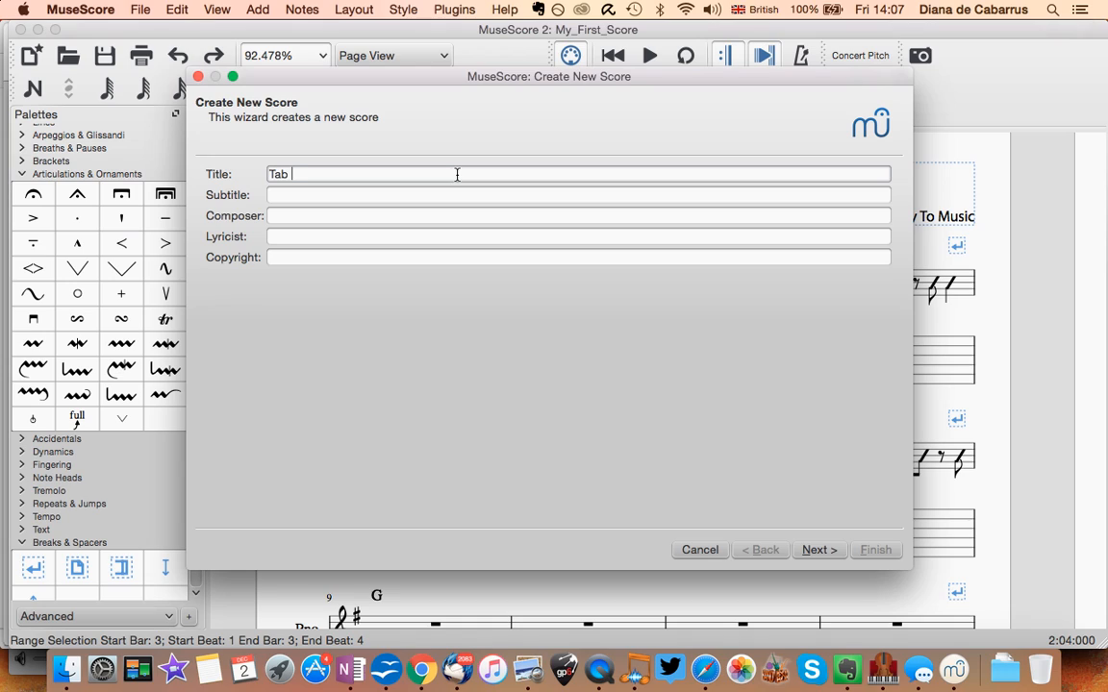
{"action": "left_click", "coordinate": [344, 218]}
{"action": "type", "text": "Key TO"}
{"action": "key", "text": "BackSpace"}
{"action": "key", "text": "BackSpace"}
{"action": "key", "text": "BackSpace"}
{"action": "type", "text": "o Muscic"}
{"action": "left_click", "coordinate": [495, 237]}
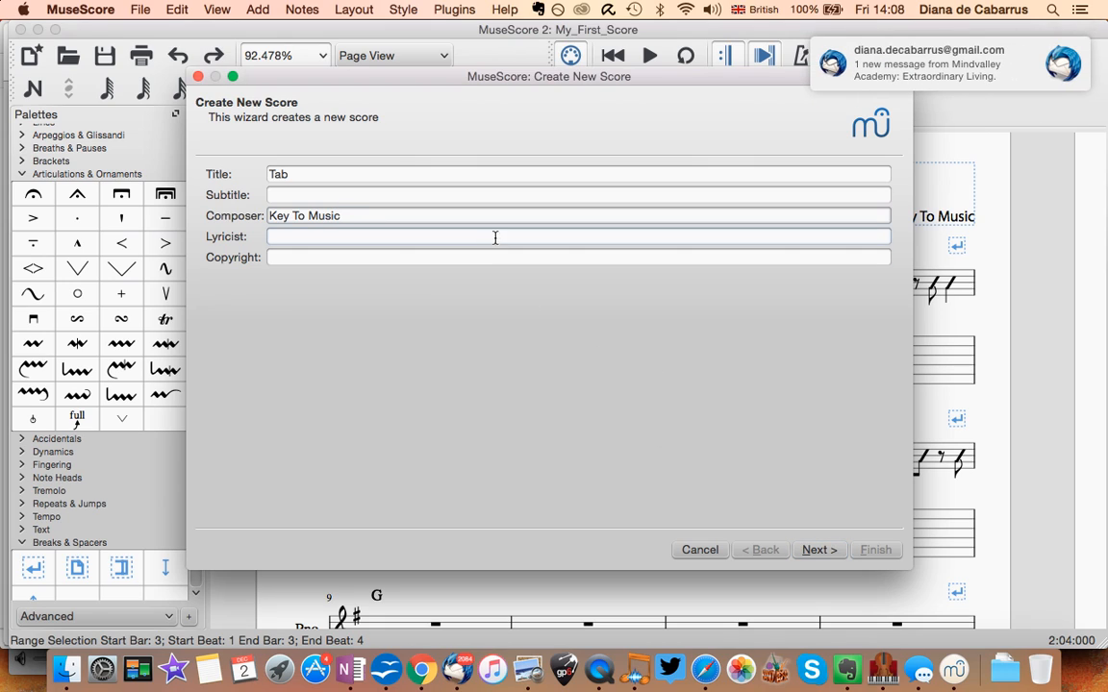
{"action": "left_click", "coordinate": [818, 550]}
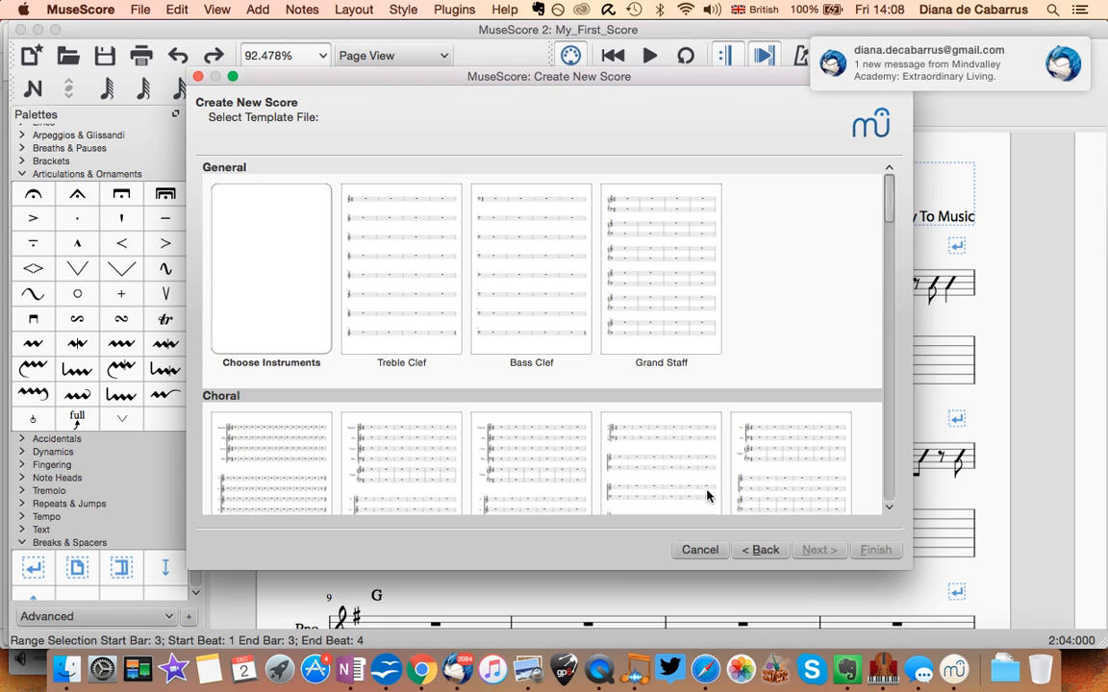
- Create the score from the Guitar Tablature template with no sharps or flats, 4/4 time and 32 bars
{"action": "scroll", "coordinate": [554, 238], "scroll_direction": "down", "scroll_amount": 2}
{"action": "scroll", "coordinate": [563, 250], "scroll_direction": "down", "scroll_amount": 10}
{"action": "scroll", "coordinate": [574, 260], "scroll_direction": "down", "scroll_amount": 8}
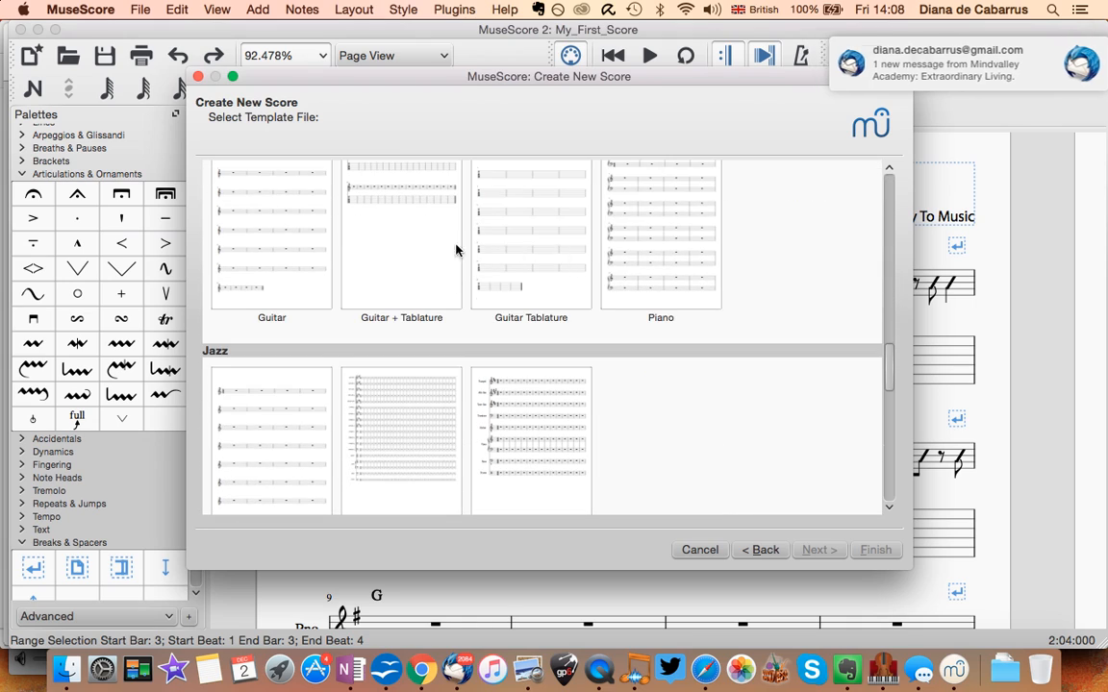
{"action": "double_click", "coordinate": [558, 262]}
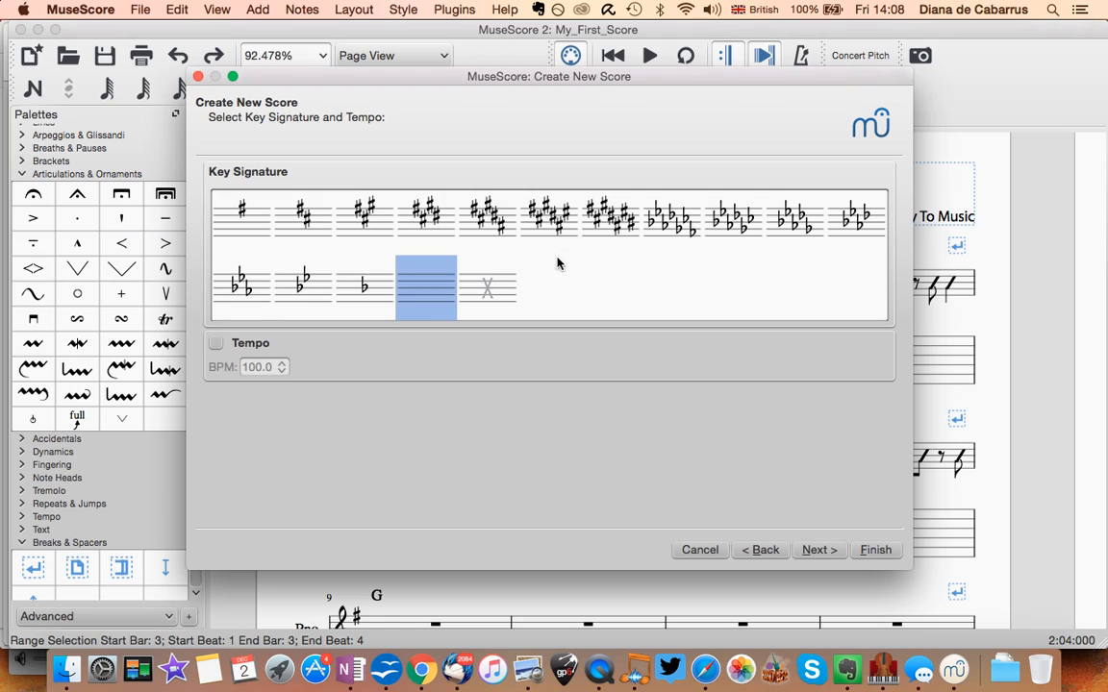
{"action": "left_click", "coordinate": [833, 552]}
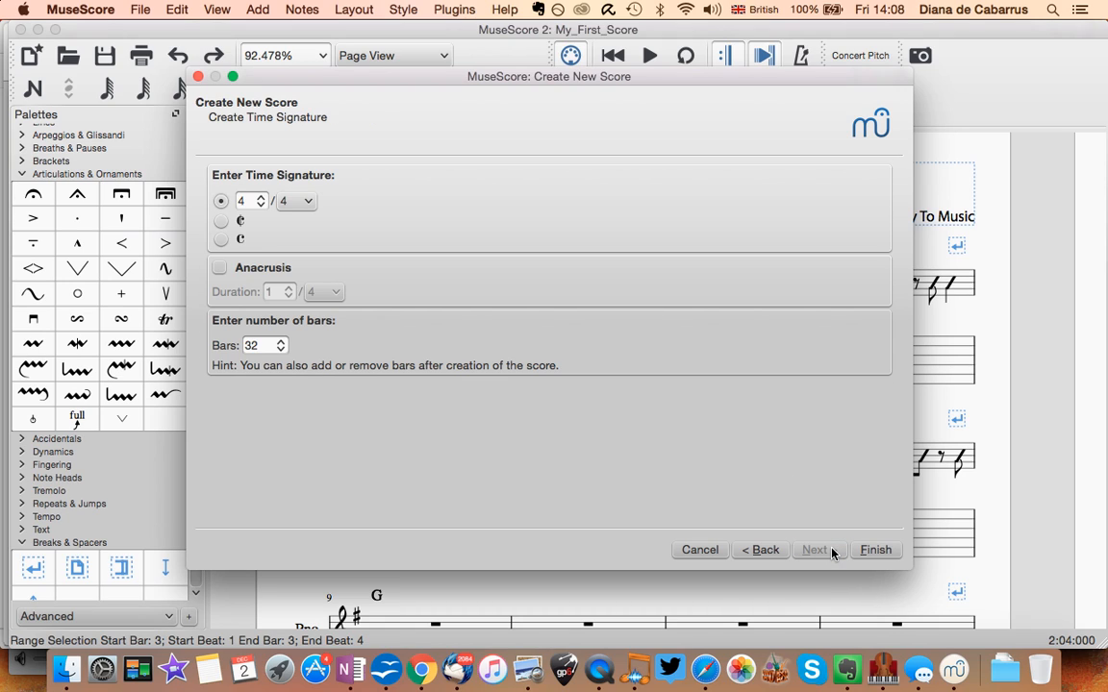
{"action": "left_click", "coordinate": [875, 551]}
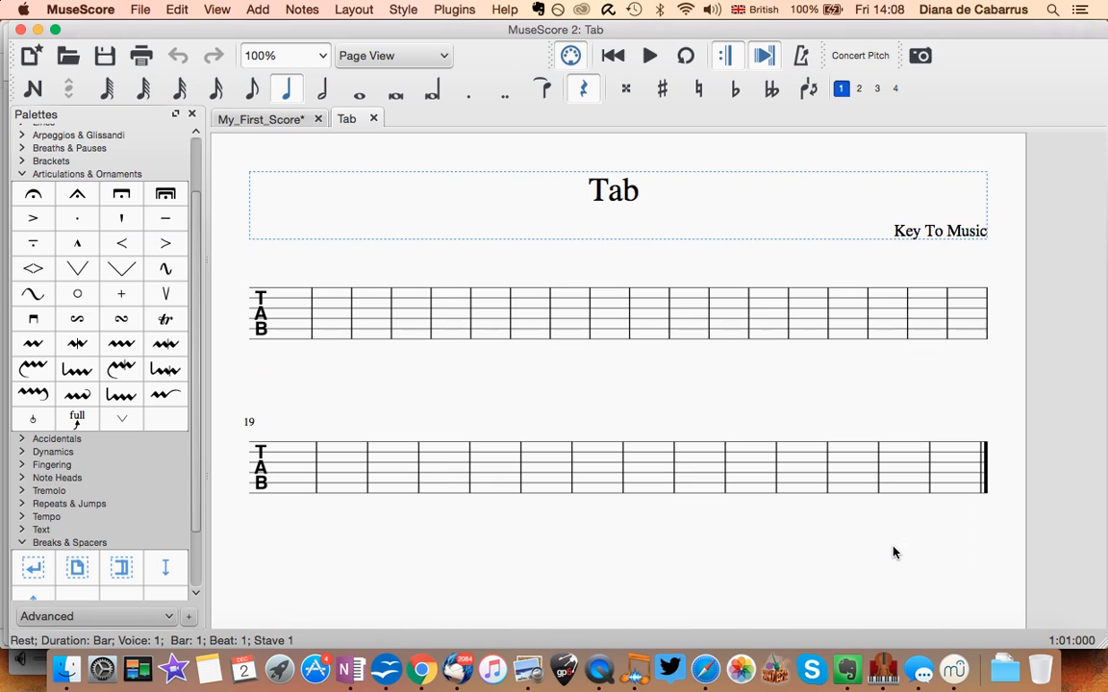
- Add a line break after bar 4 and change the guitar stave type to Tab. 6-str. full
{"action": "mouse_move", "coordinate": [38, 565]}
{"action": "left_mouse_down"}
{"action": "mouse_move", "coordinate": [148, 489]}
{"action": "mouse_move", "coordinate": [427, 339]}
{"action": "mouse_move", "coordinate": [411, 334]}
{"action": "left_mouse_up"}
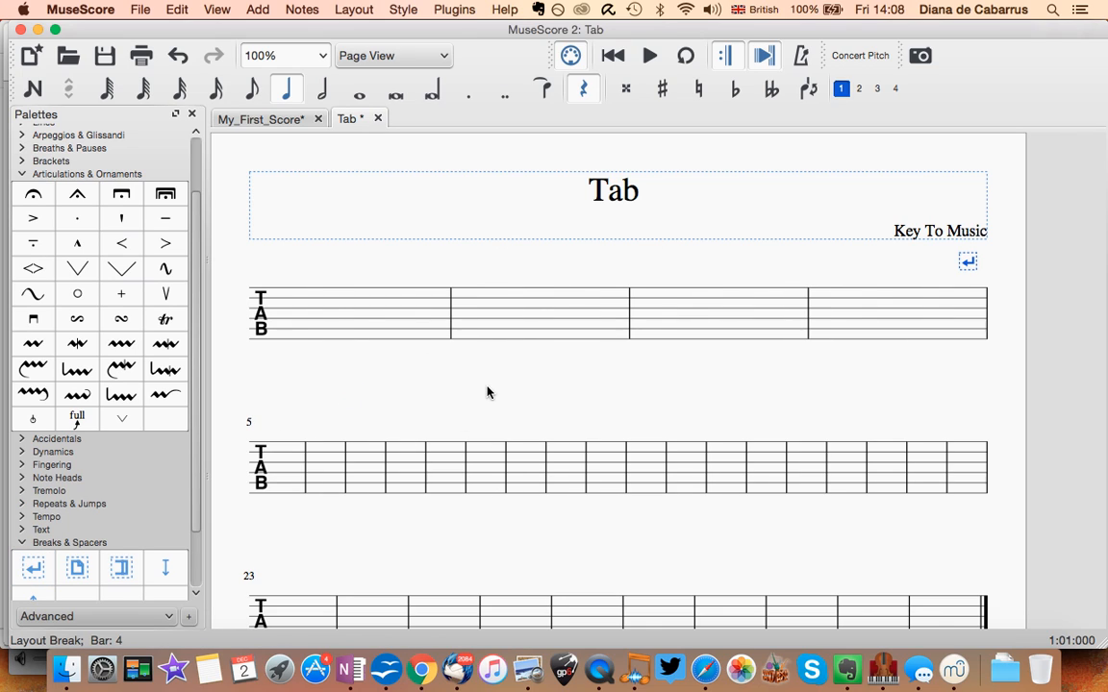
{"action": "key", "text": "i"}
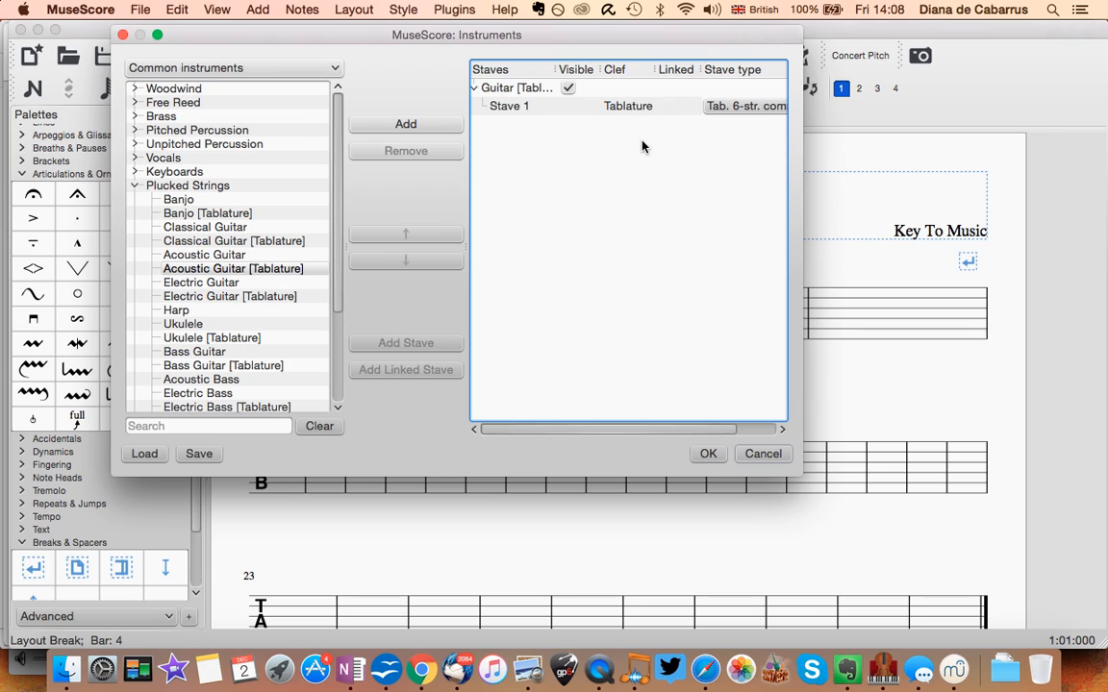
{"action": "left_click", "coordinate": [729, 111]}
{"action": "left_click_drag", "start_coordinate": [802, 112], "coordinate": [904, 111]}
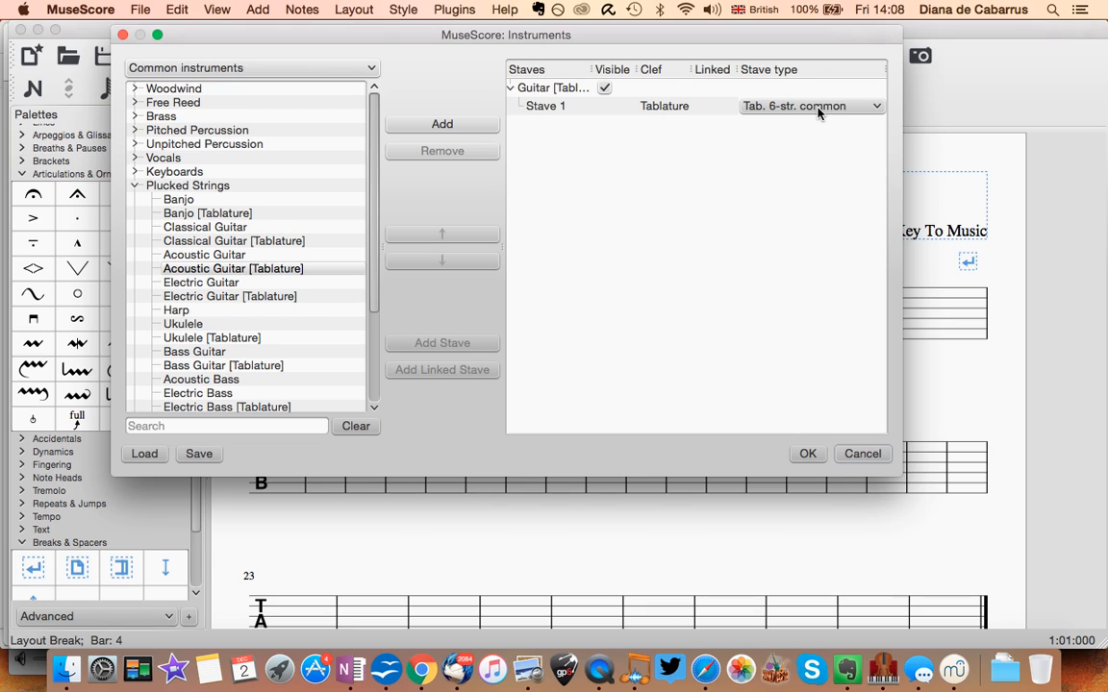
{"action": "left_click", "coordinate": [819, 108]}
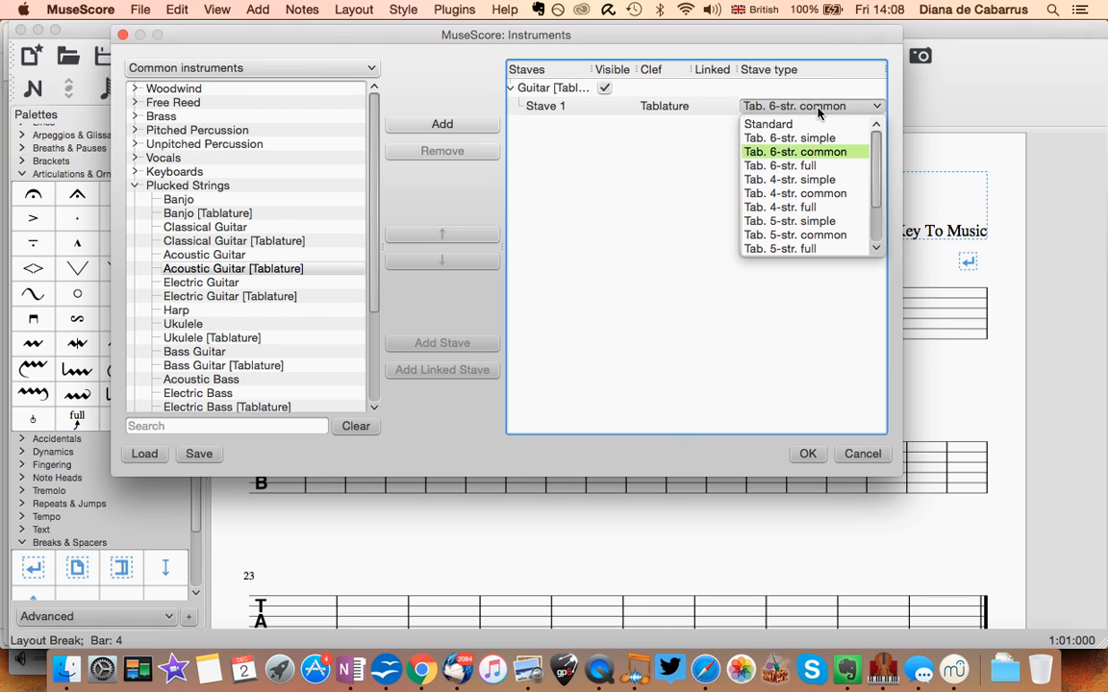
{"action": "left_click", "coordinate": [819, 166]}
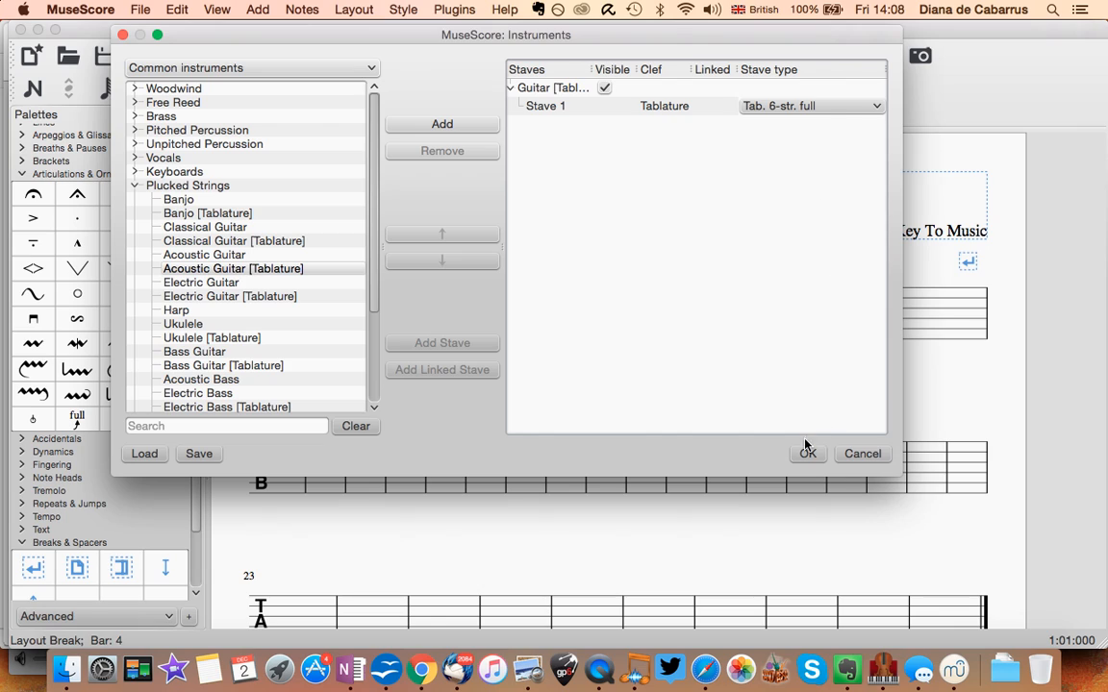
{"action": "left_click", "coordinate": [808, 453]}
{"action": "scroll", "coordinate": [485, 356], "scroll_direction": "down", "scroll_amount": 3}
{"action": "scroll", "coordinate": [485, 356], "scroll_direction": "up", "scroll_amount": 3}
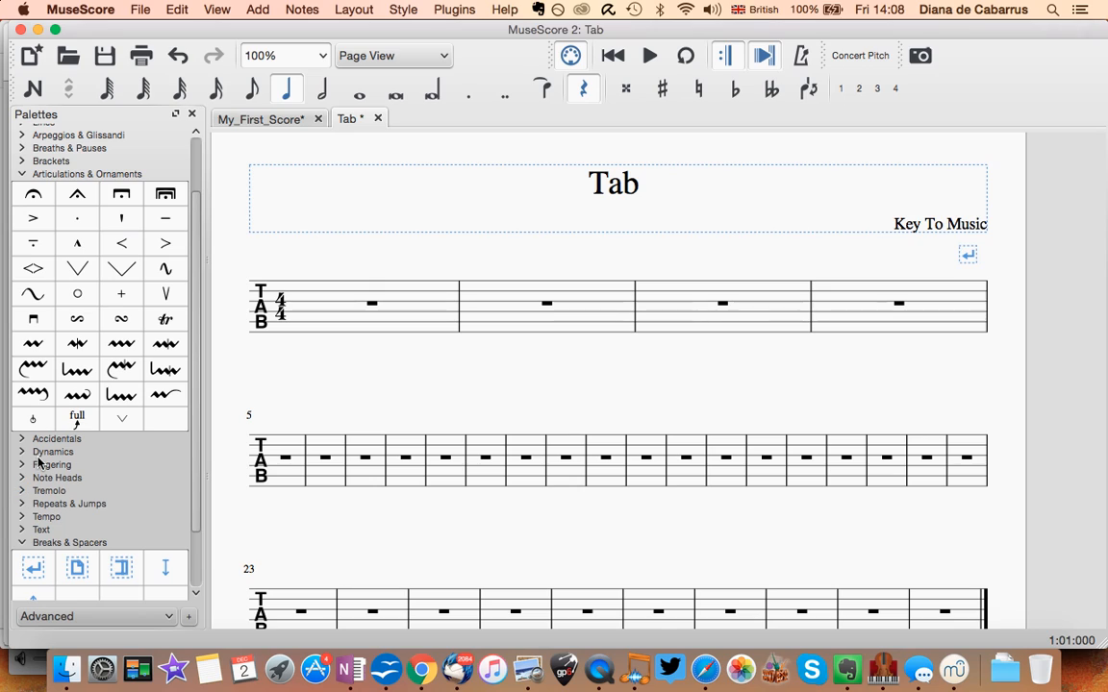
- Apply a 2/4 time signature to bar 1 and a 4/4 time signature to bar 2
{"action": "scroll", "coordinate": [21, 238], "scroll_direction": "up", "scroll_amount": 3}
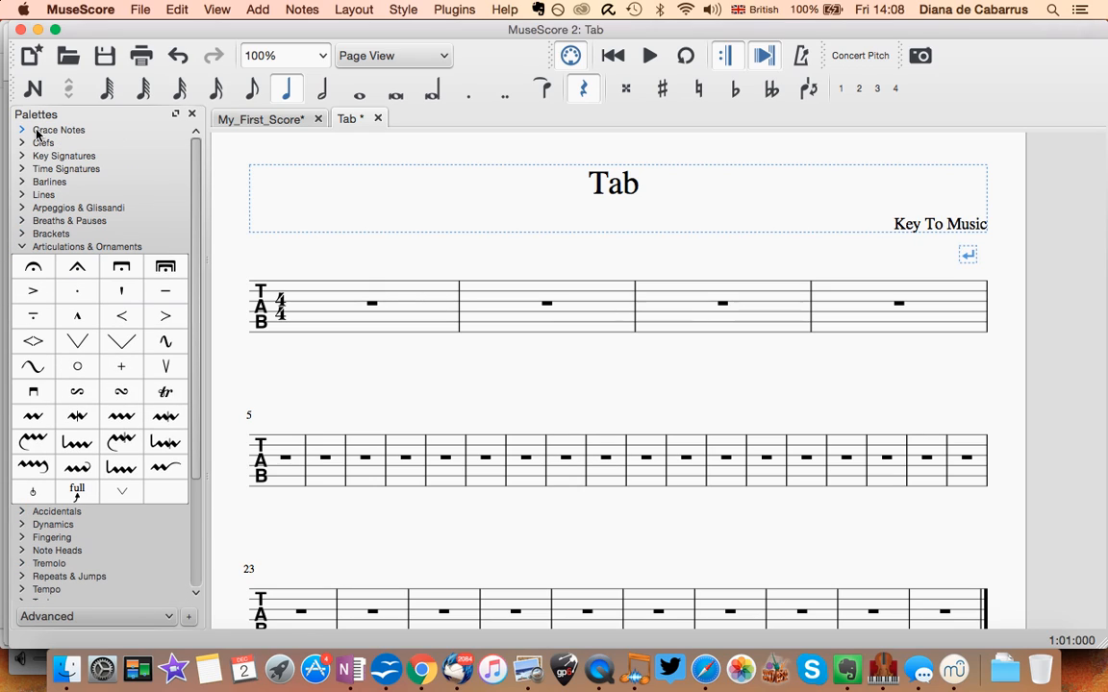
{"action": "left_click", "coordinate": [24, 169]}
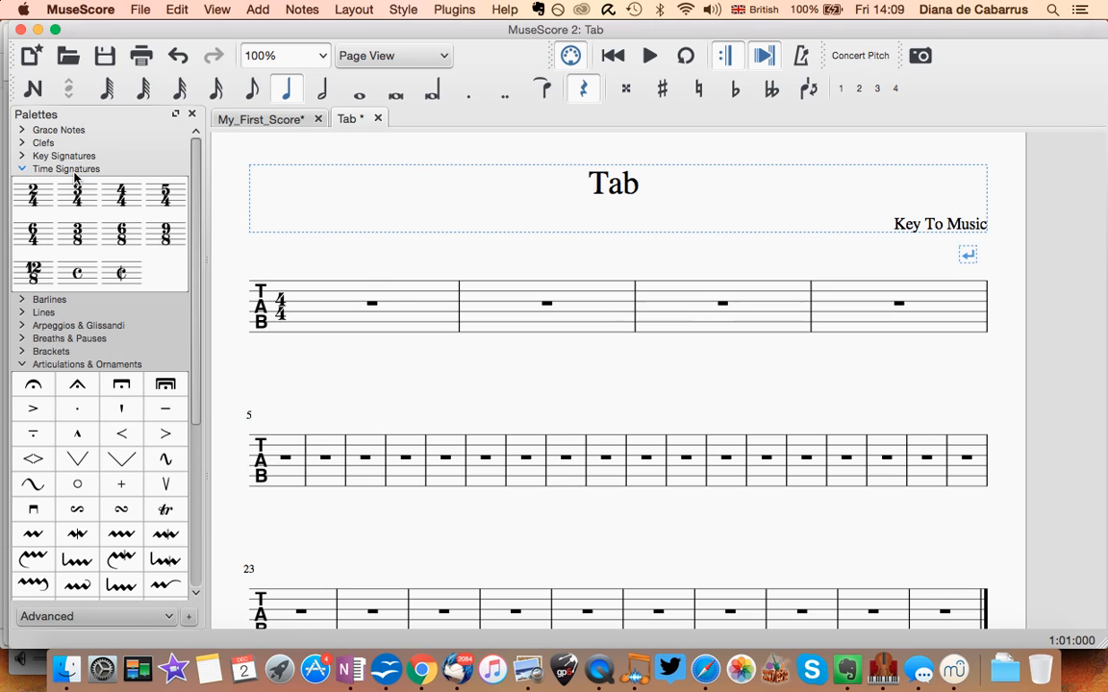
{"action": "mouse_move", "coordinate": [33, 194]}
{"action": "left_mouse_down"}
{"action": "mouse_move", "coordinate": [159, 178]}
{"action": "mouse_move", "coordinate": [289, 287]}
{"action": "mouse_move", "coordinate": [287, 308]}
{"action": "left_mouse_up"}
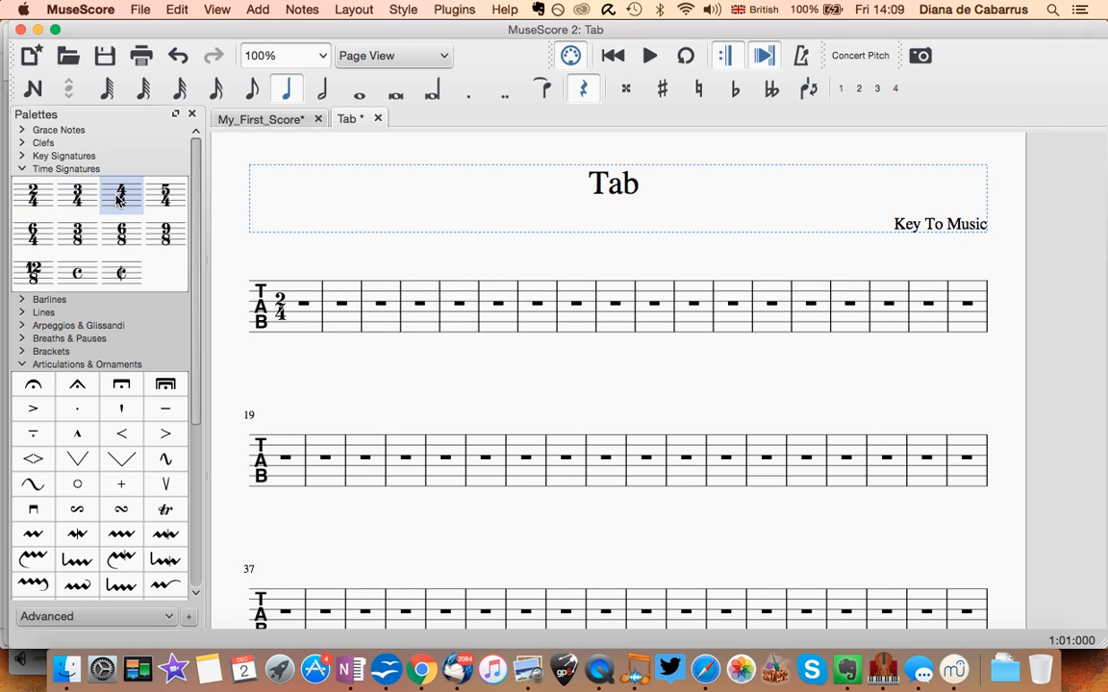
{"action": "left_click_drag", "start_coordinate": [119, 199], "coordinate": [332, 306]}
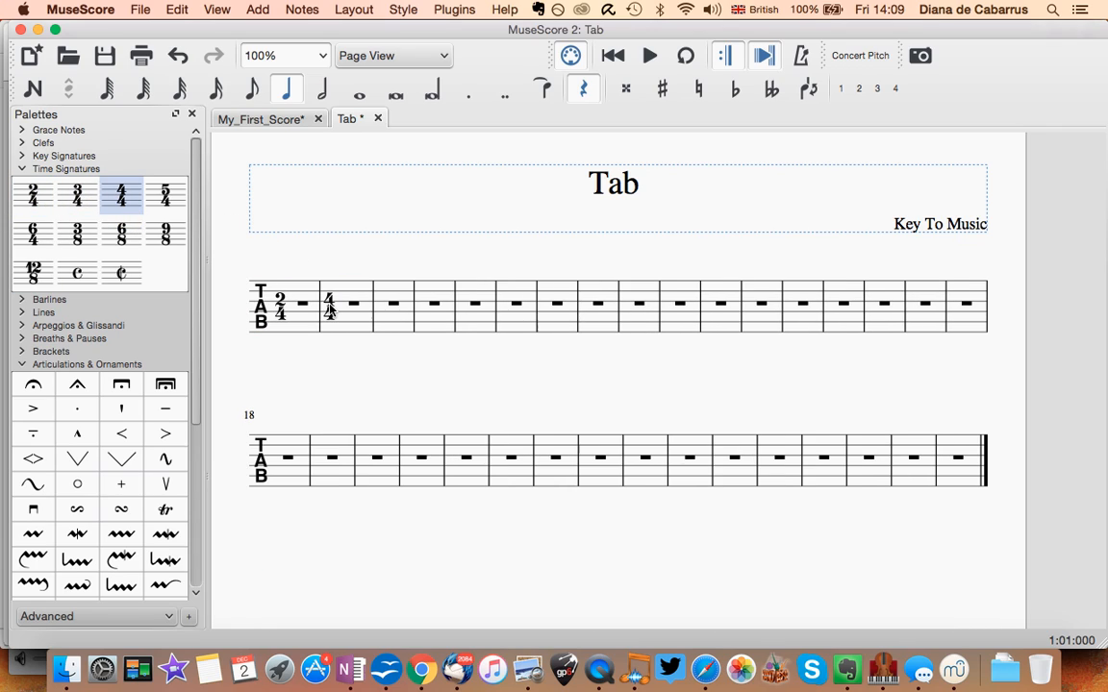
- Examine the symbols available in the Accidentals, Dynamics, Fingering and Note Heads palettes
{"action": "scroll", "coordinate": [93, 299], "scroll_direction": "down", "scroll_amount": 5}
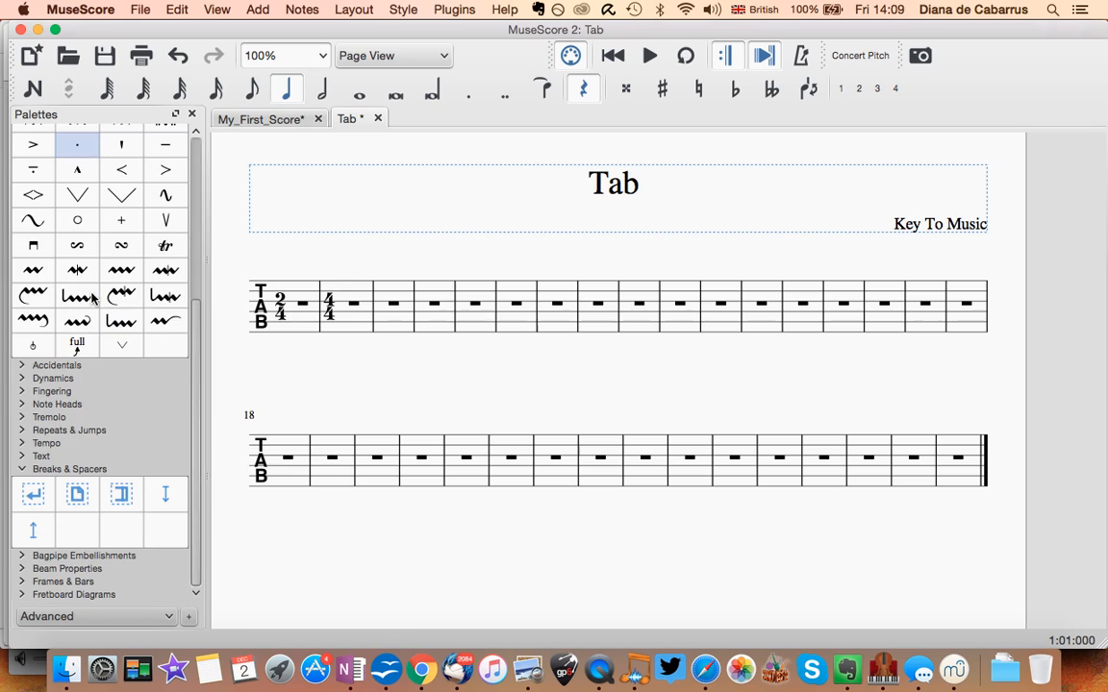
{"action": "left_click", "coordinate": [23, 367]}
{"action": "scroll", "coordinate": [46, 385], "scroll_direction": "down", "scroll_amount": 3}
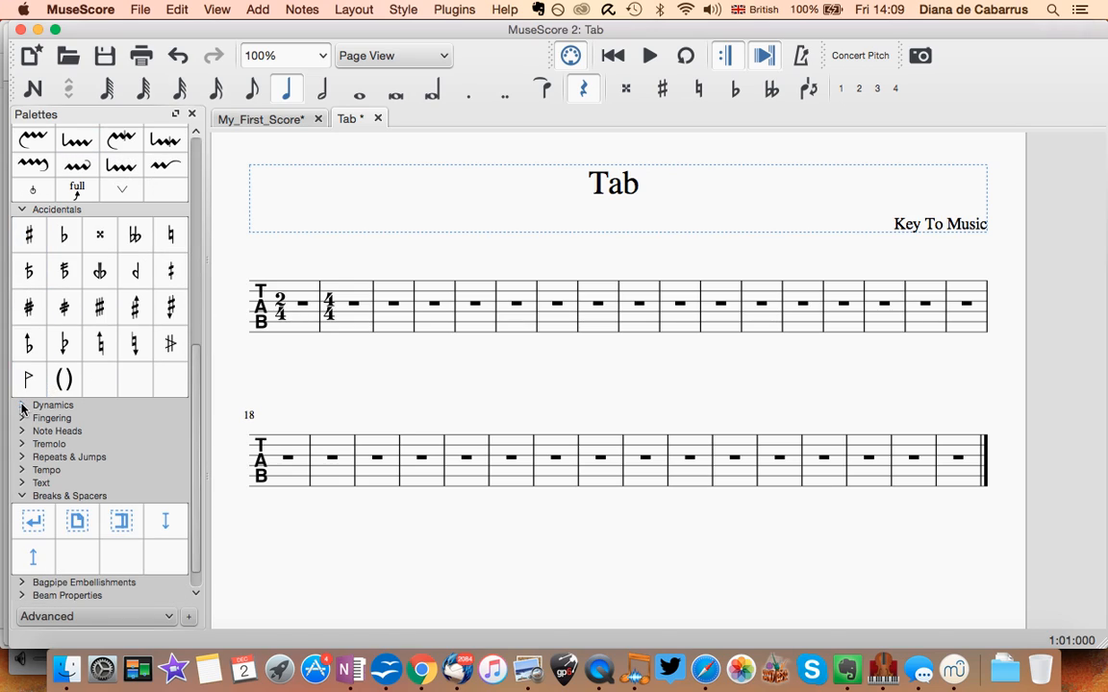
{"action": "left_click", "coordinate": [22, 405]}
{"action": "scroll", "coordinate": [26, 395], "scroll_direction": "down", "scroll_amount": 5}
{"action": "left_click", "coordinate": [23, 391]}
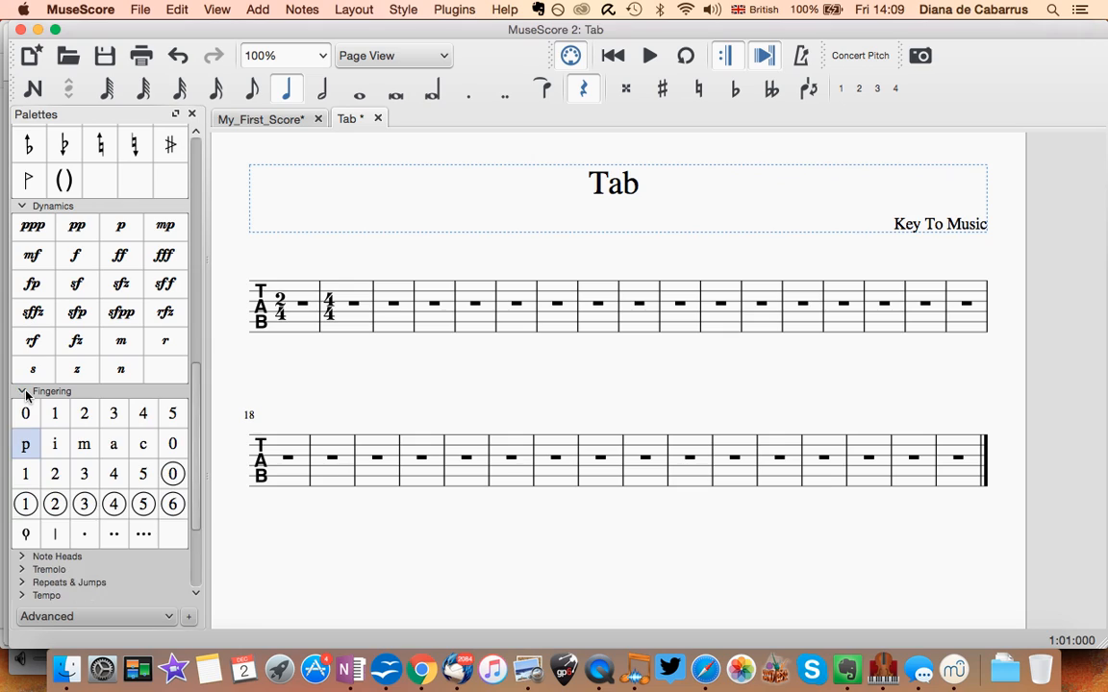
{"action": "scroll", "coordinate": [22, 394], "scroll_direction": "down", "scroll_amount": 4}
{"action": "left_click", "coordinate": [17, 406]}
{"action": "scroll", "coordinate": [17, 405], "scroll_direction": "down", "scroll_amount": 3}
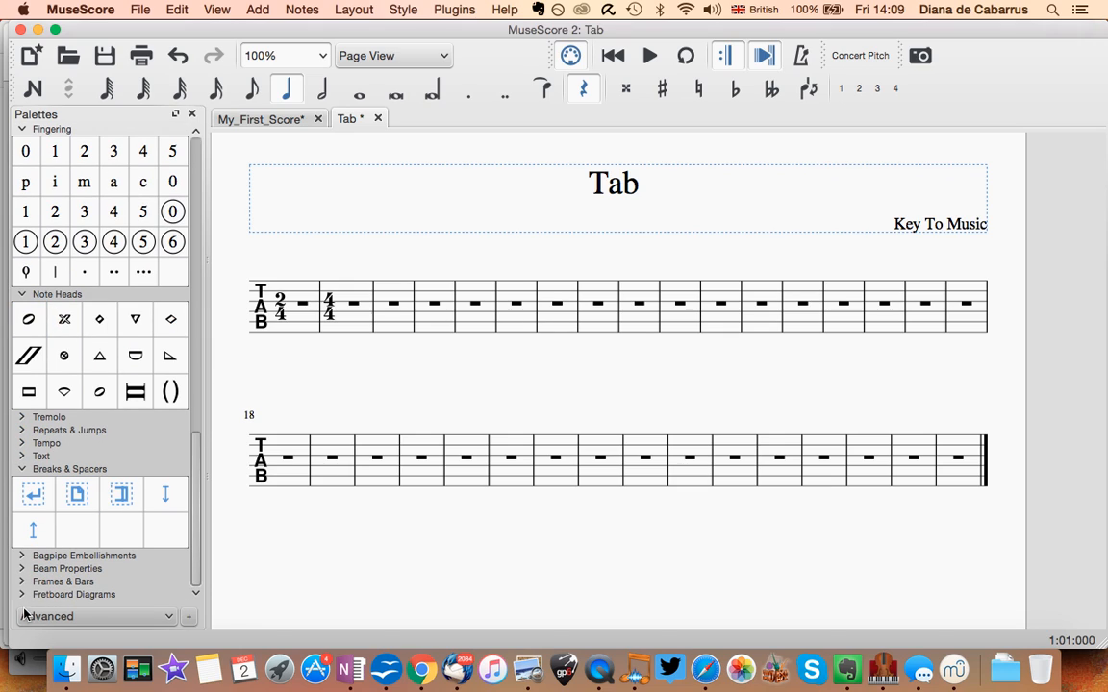
- Examine the symbols available in the Lines and Clefs palettes, and collapse the Clefs palette
{"action": "scroll", "coordinate": [192, 550], "scroll_direction": "up", "scroll_amount": 15}
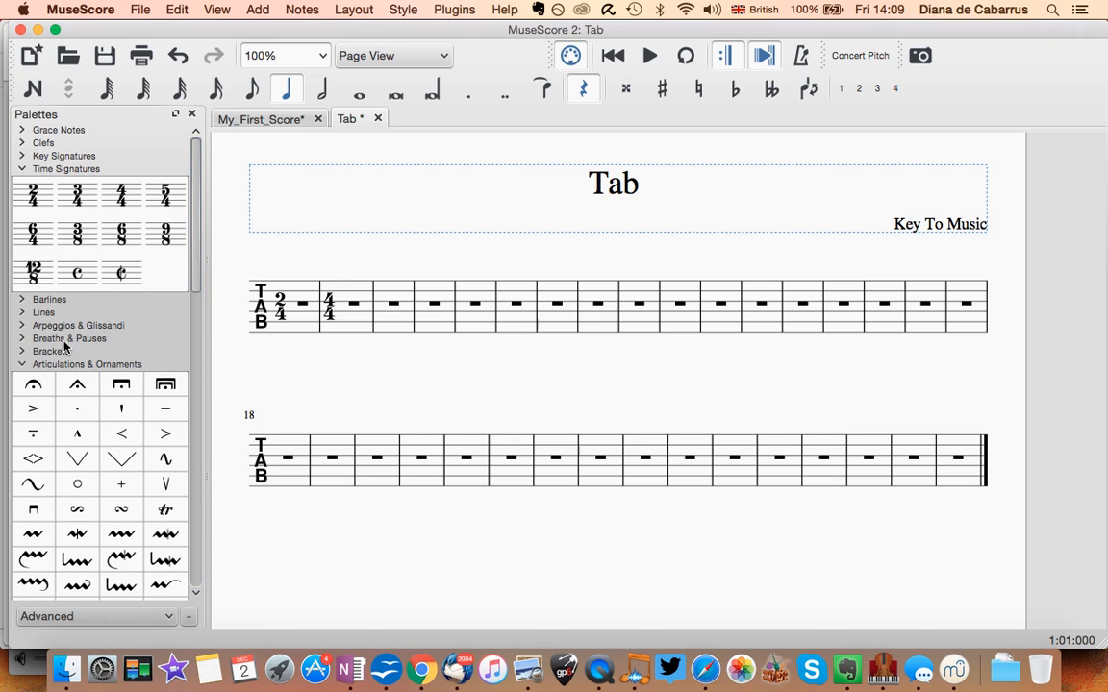
{"action": "left_click", "coordinate": [23, 314]}
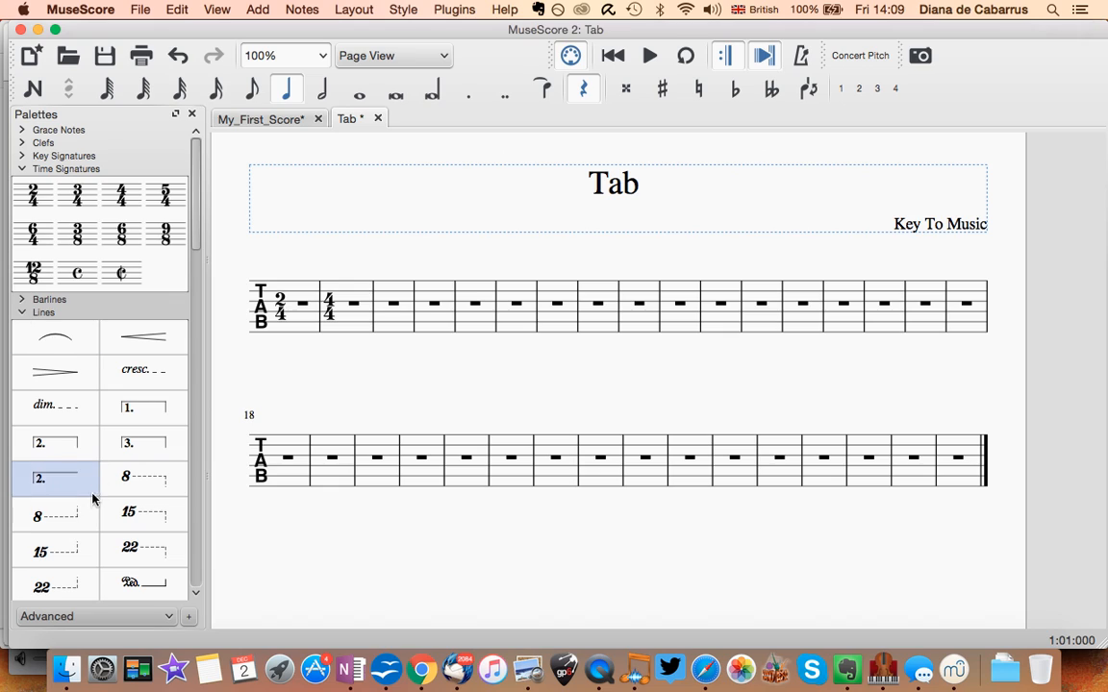
{"action": "scroll", "coordinate": [149, 511], "scroll_direction": "down", "scroll_amount": 1}
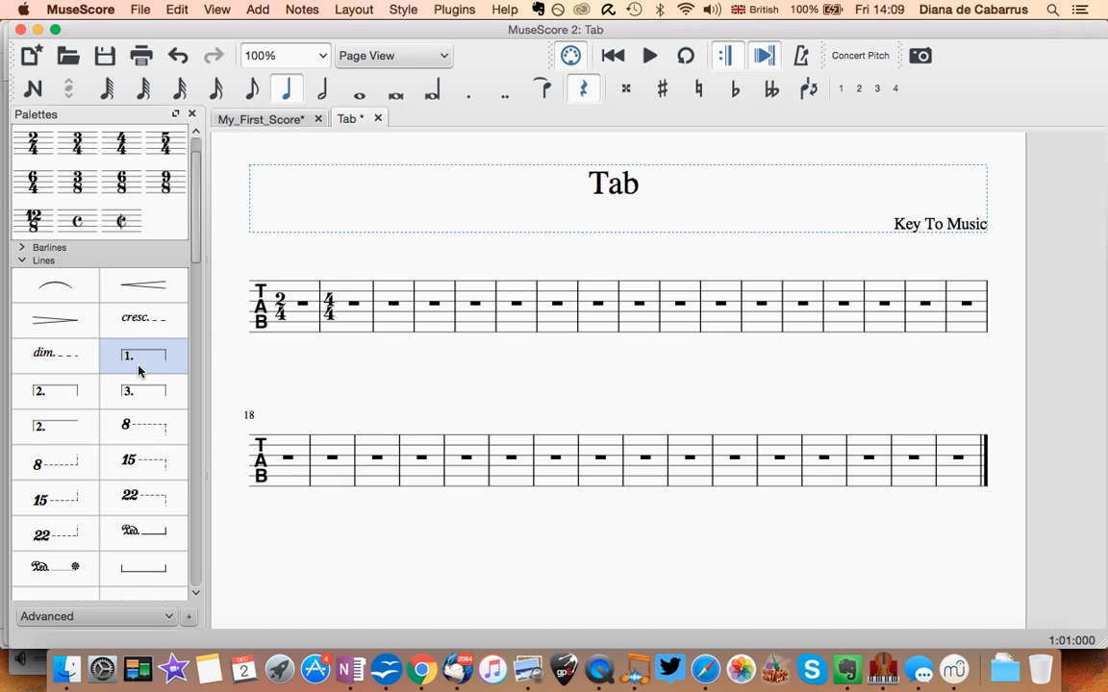
{"action": "scroll", "coordinate": [141, 365], "scroll_direction": "down", "scroll_amount": 1}
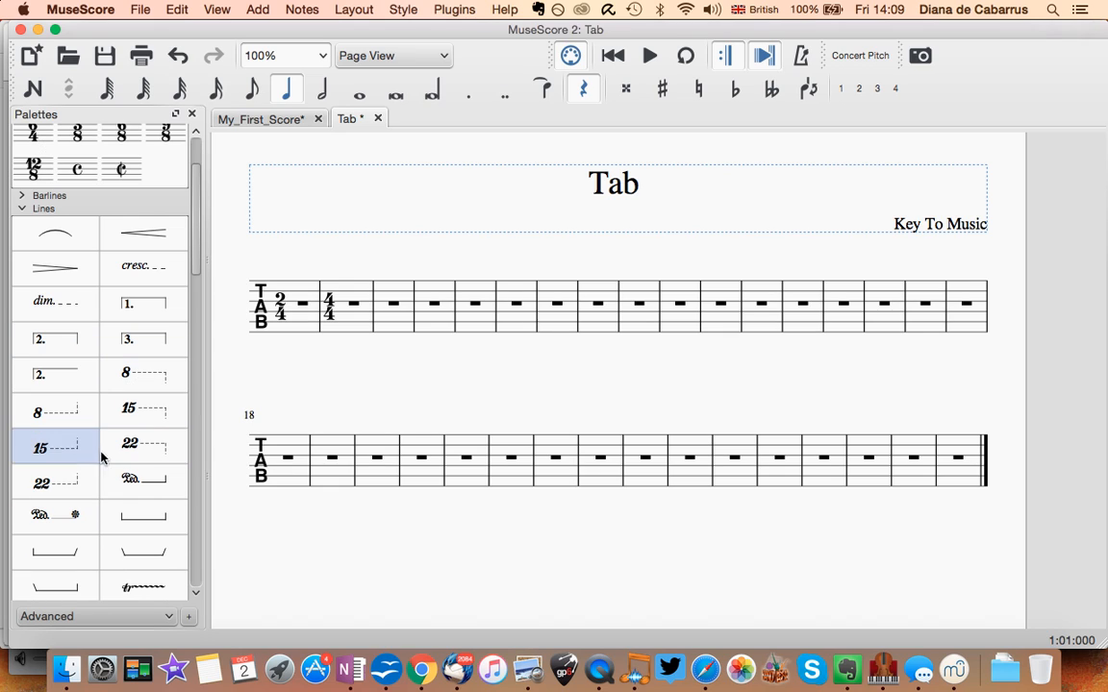
{"action": "scroll", "coordinate": [51, 271], "scroll_direction": "down", "scroll_amount": 3}
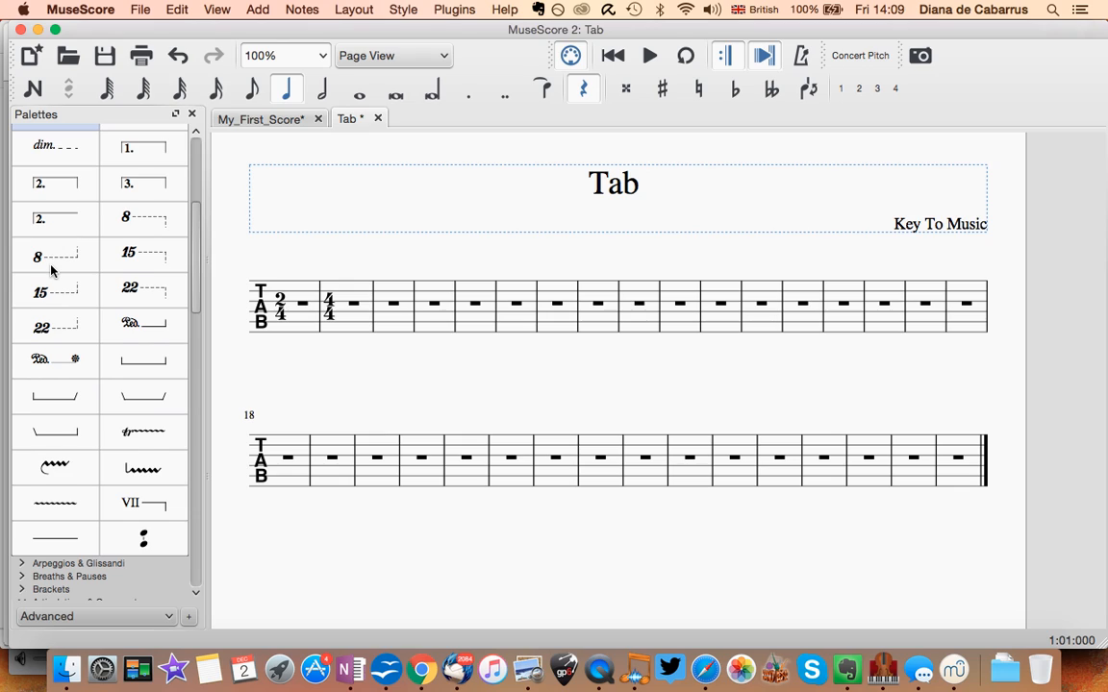
{"action": "scroll", "coordinate": [51, 271], "scroll_direction": "down", "scroll_amount": 2}
{"action": "scroll", "coordinate": [37, 286], "scroll_direction": "up", "scroll_amount": 3}
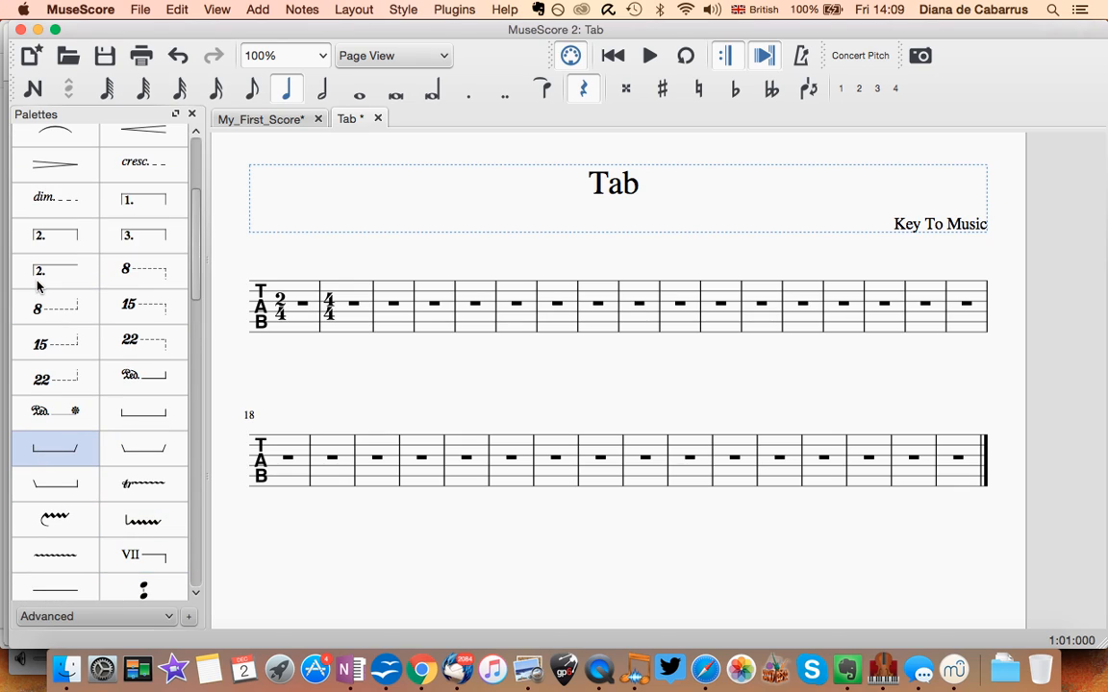
{"action": "scroll", "coordinate": [37, 286], "scroll_direction": "up", "scroll_amount": 4}
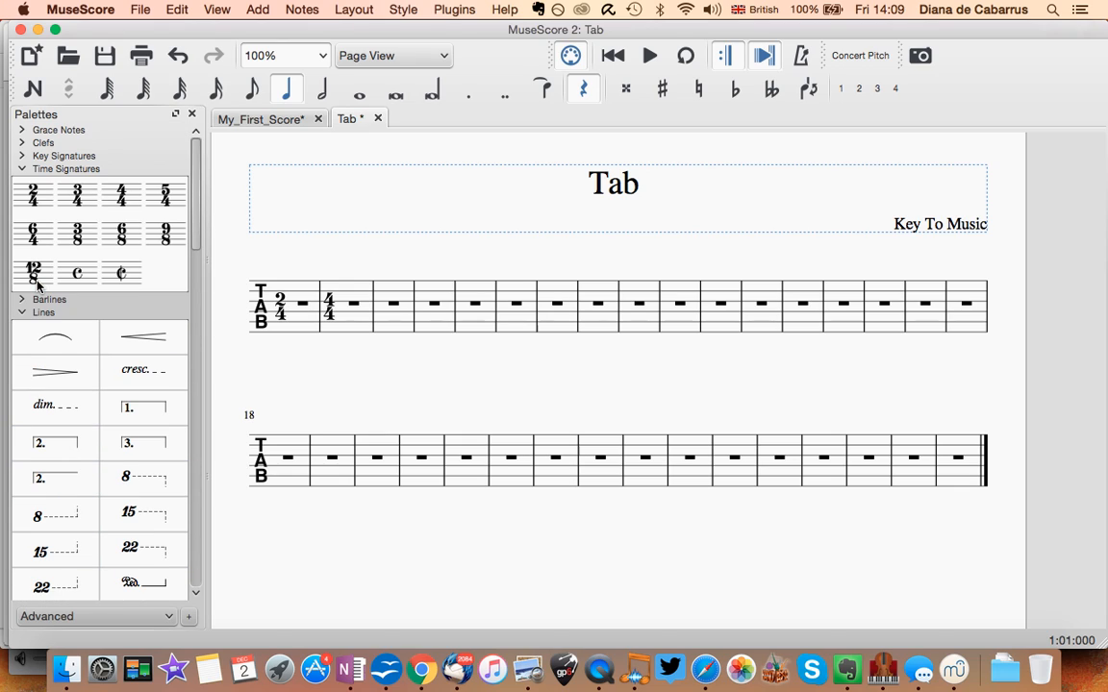
{"action": "left_click", "coordinate": [24, 142]}
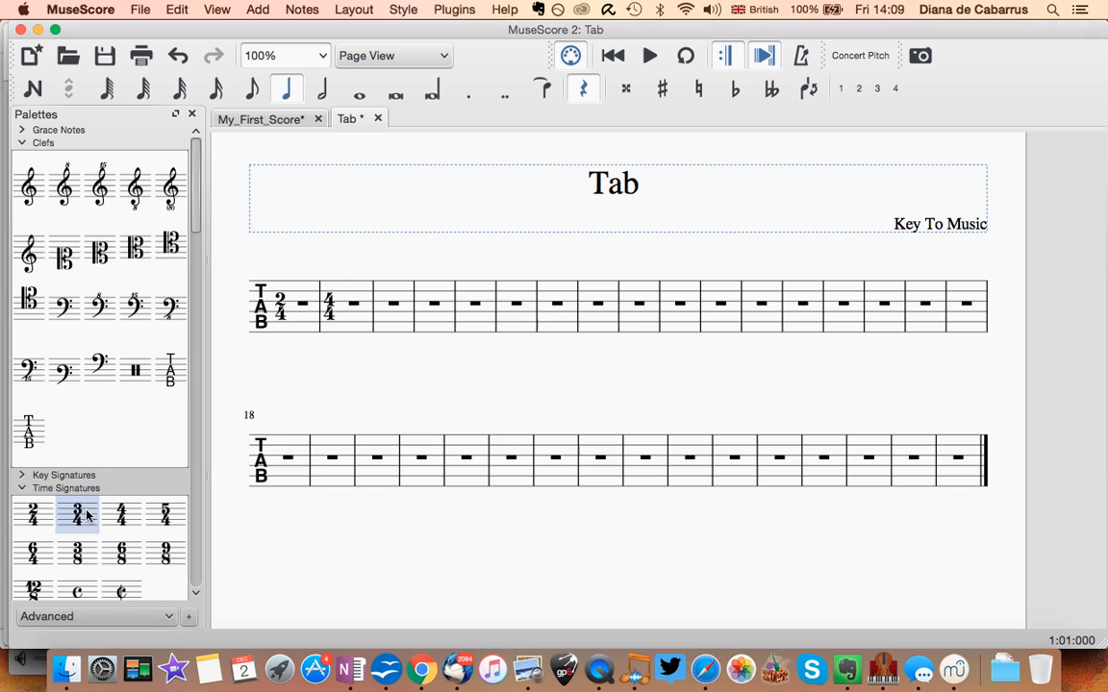
{"action": "scroll", "coordinate": [96, 404], "scroll_direction": "down", "scroll_amount": 4}
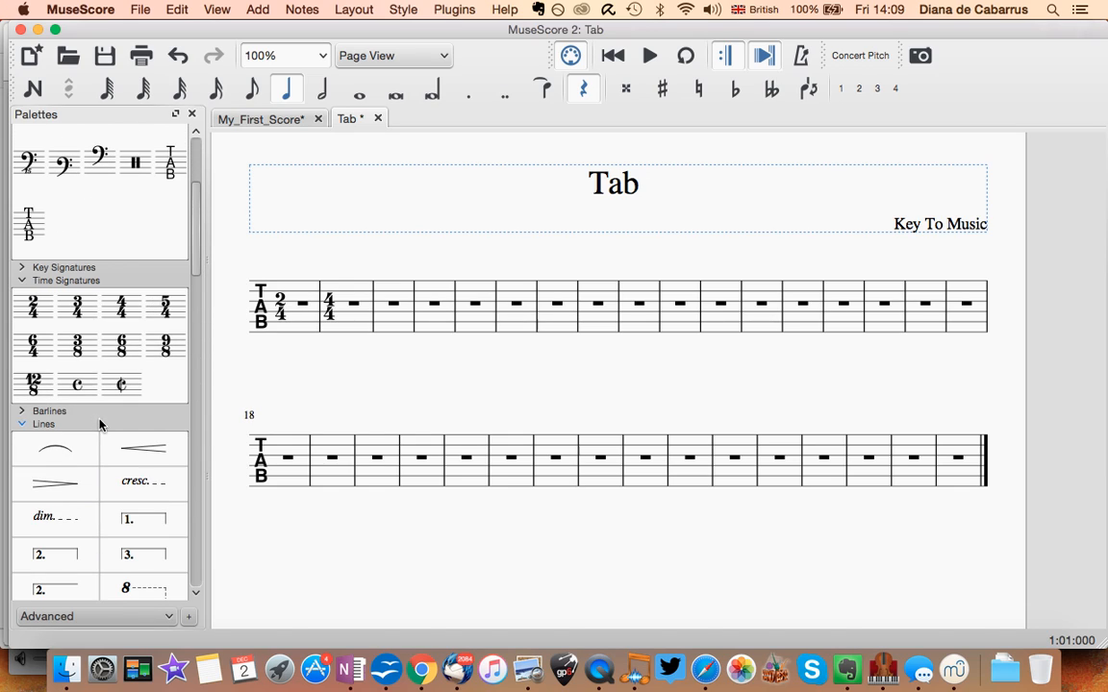
{"action": "scroll", "coordinate": [99, 424], "scroll_direction": "up", "scroll_amount": 4}
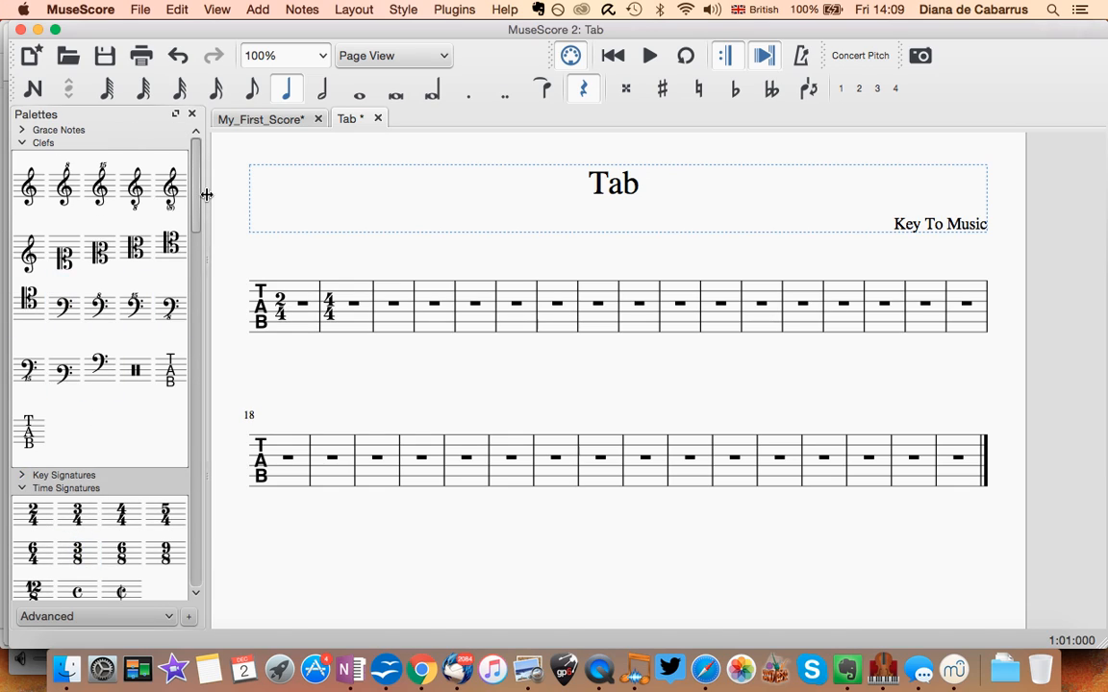
{"action": "left_click", "coordinate": [22, 143]}
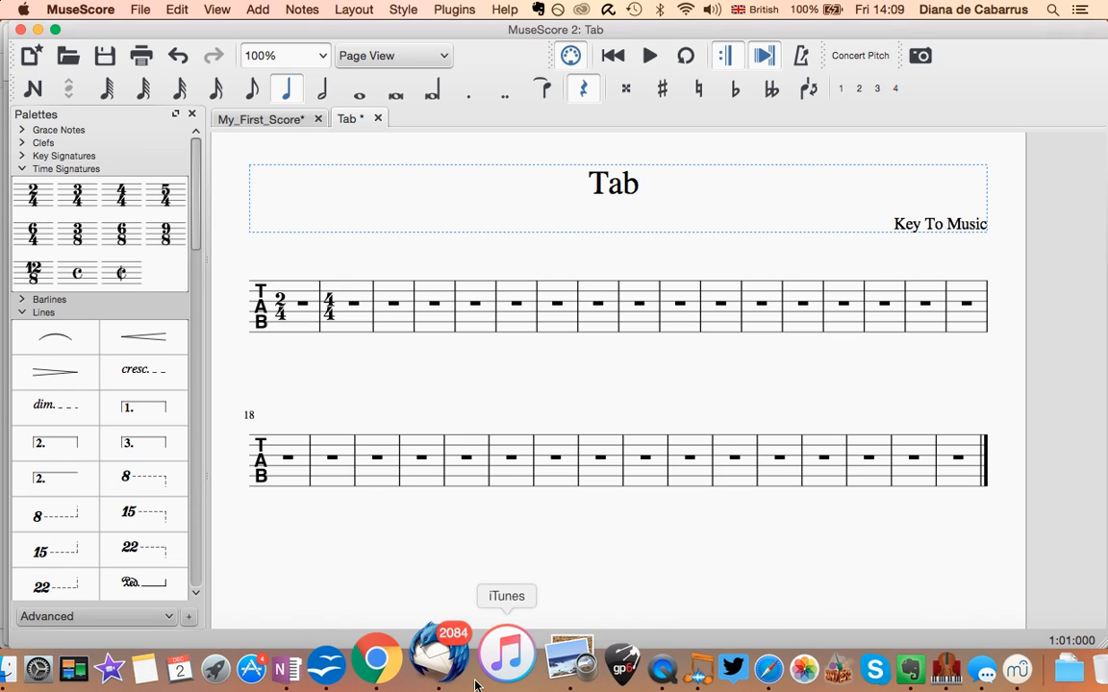
{"action": "left_click", "coordinate": [597, 681]}
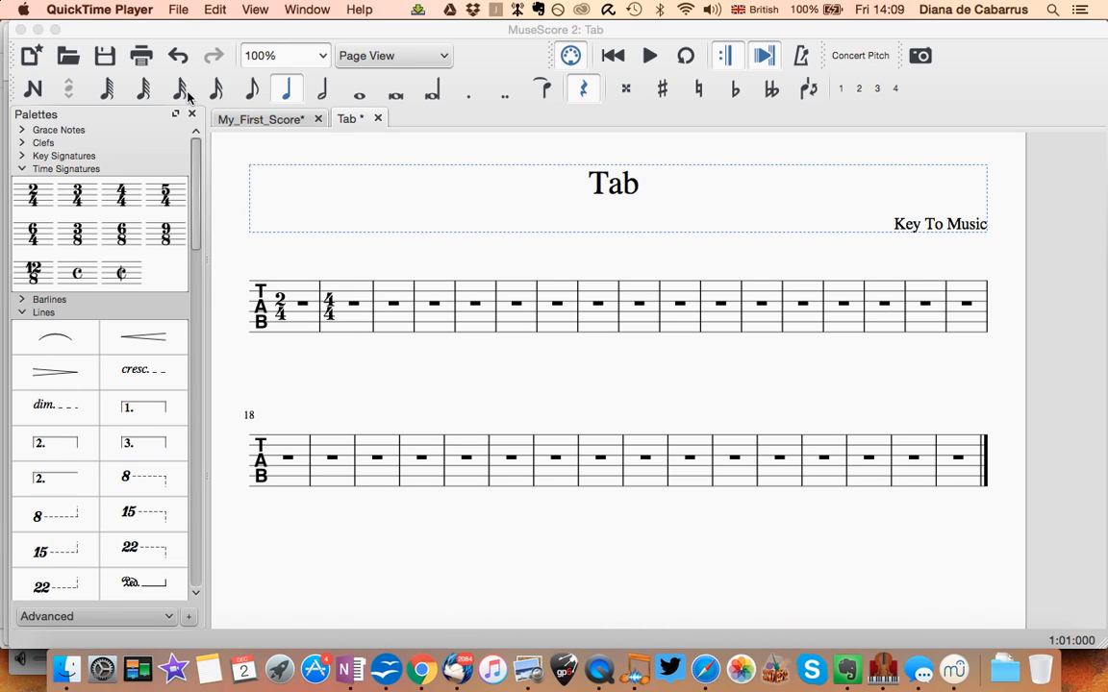
{"action": "left_click", "coordinate": [176, 10]}
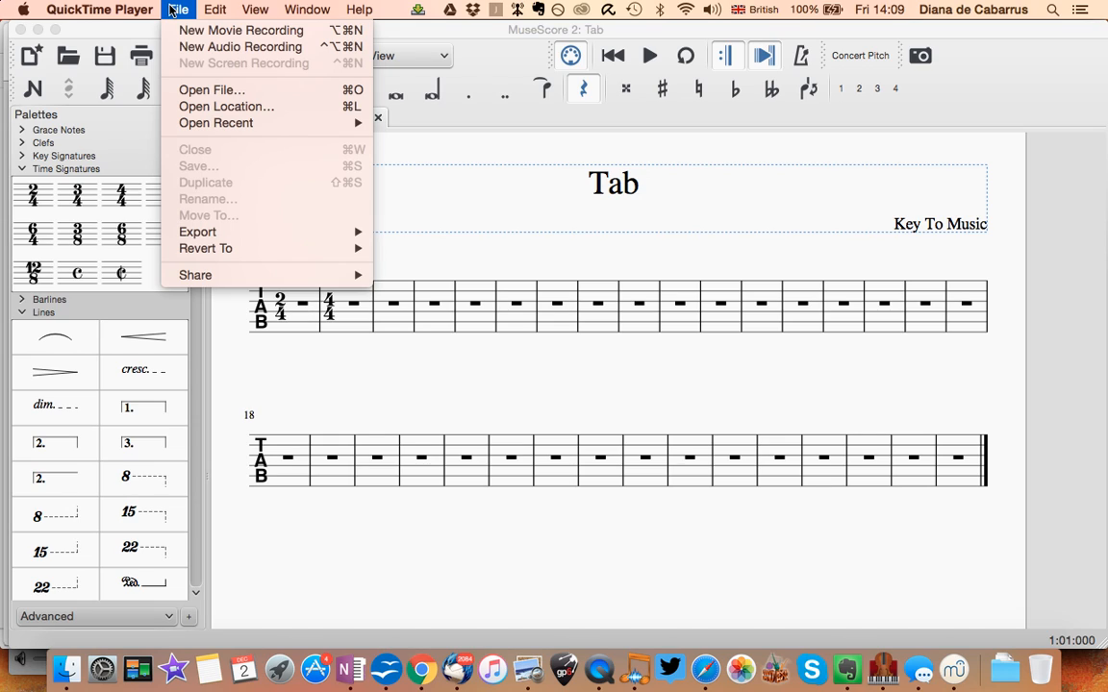
{"action": "left_click", "coordinate": [172, 9]}
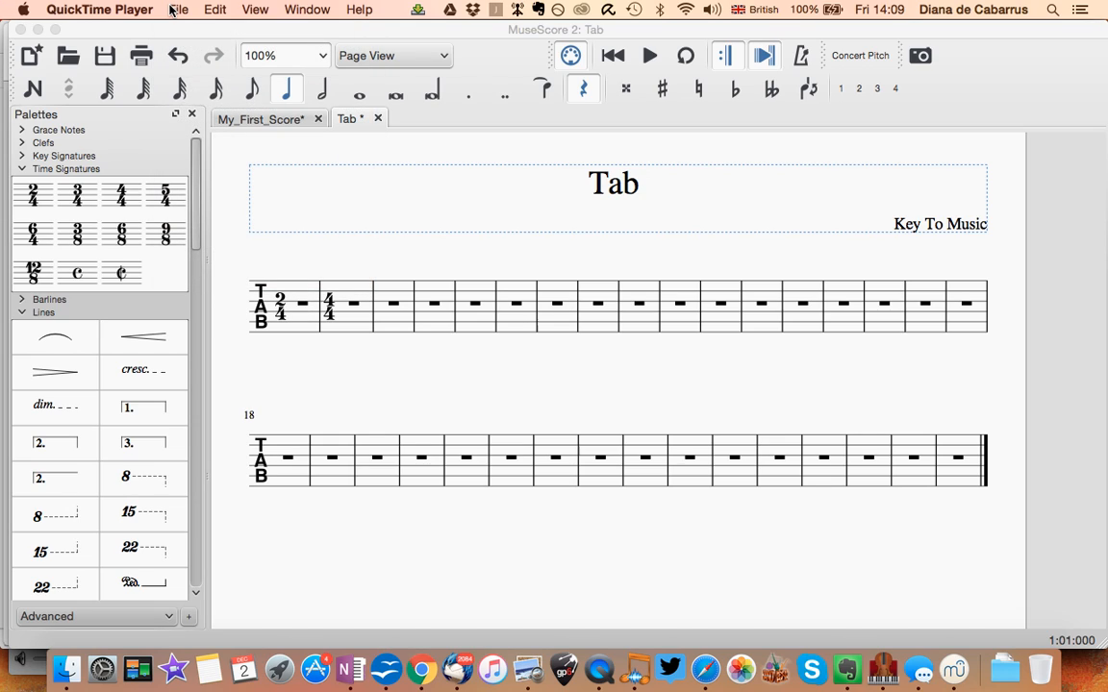
{"action": "left_click", "coordinate": [173, 9]}
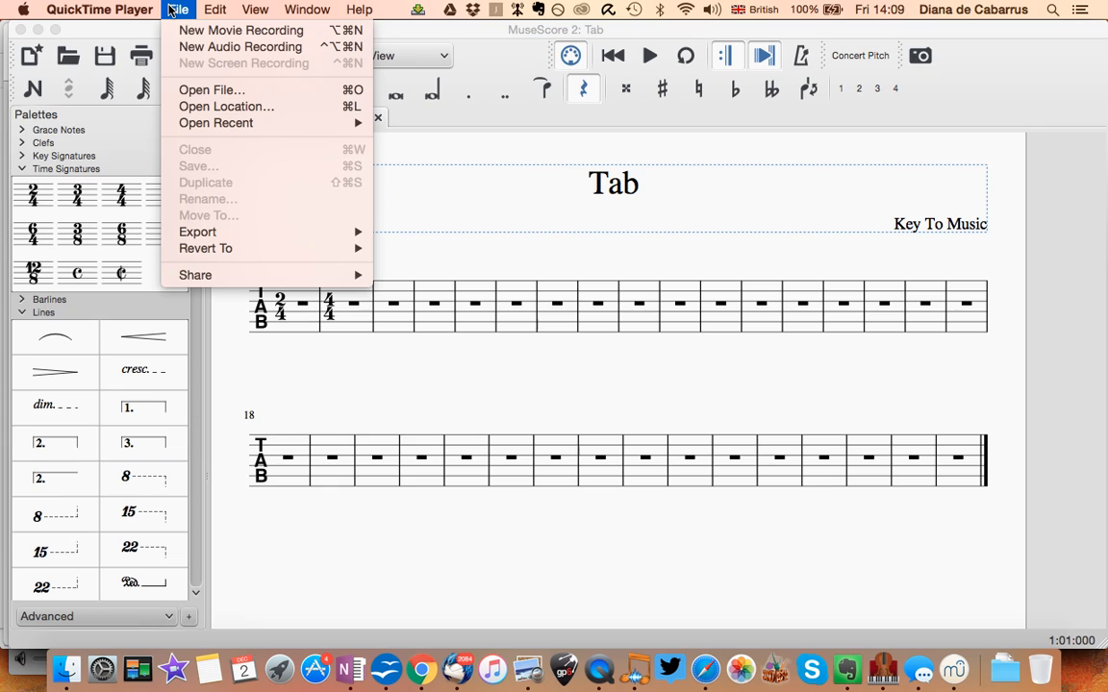
{"action": "left_click", "coordinate": [171, 9]}
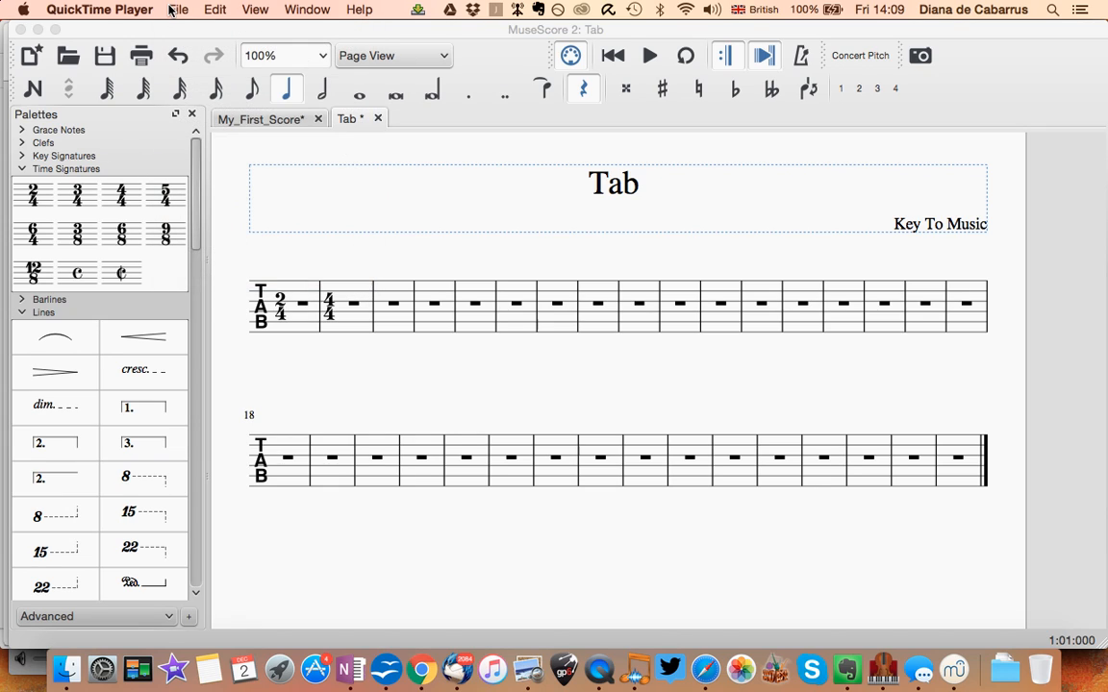
{"action": "left_click", "coordinate": [171, 9]}
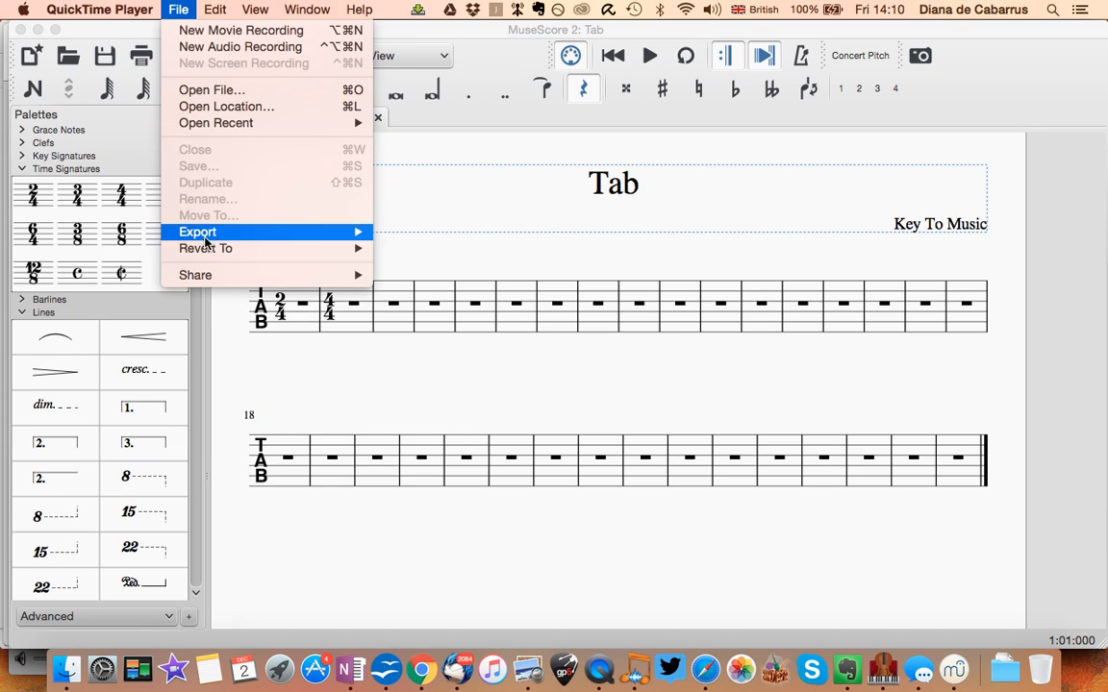
- Quit QuickTime Player and name the unsaved screen recording "2 How to create tab in Musecore.mov"
{"action": "mouse_move", "coordinate": [75, 7]}
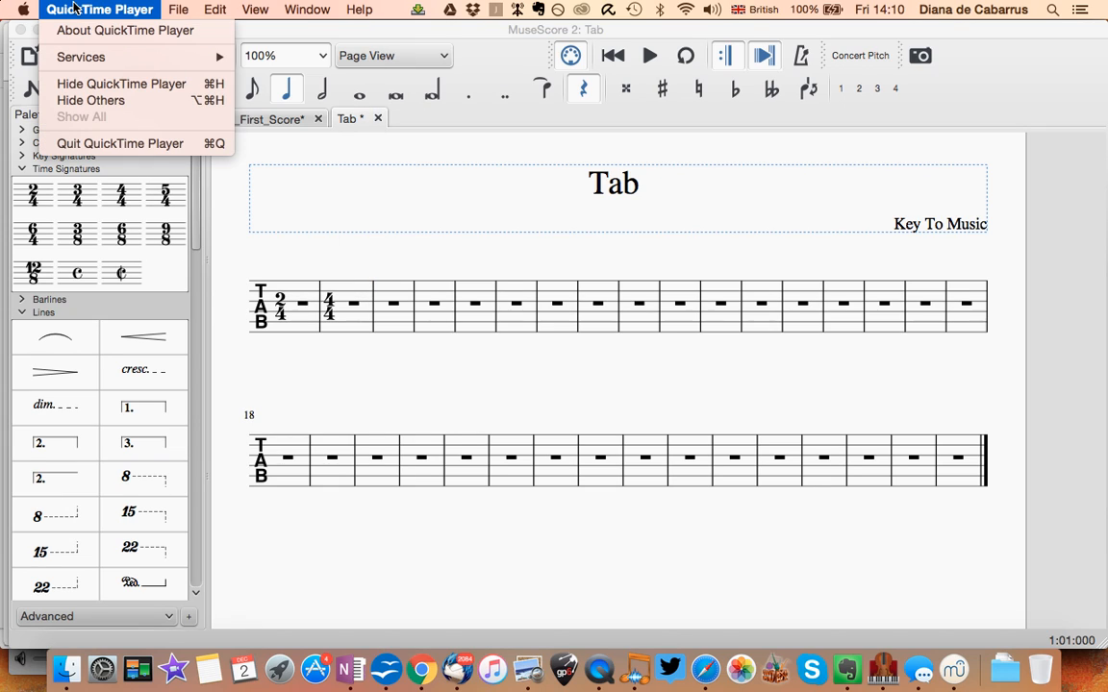
{"action": "left_click", "coordinate": [119, 143]}
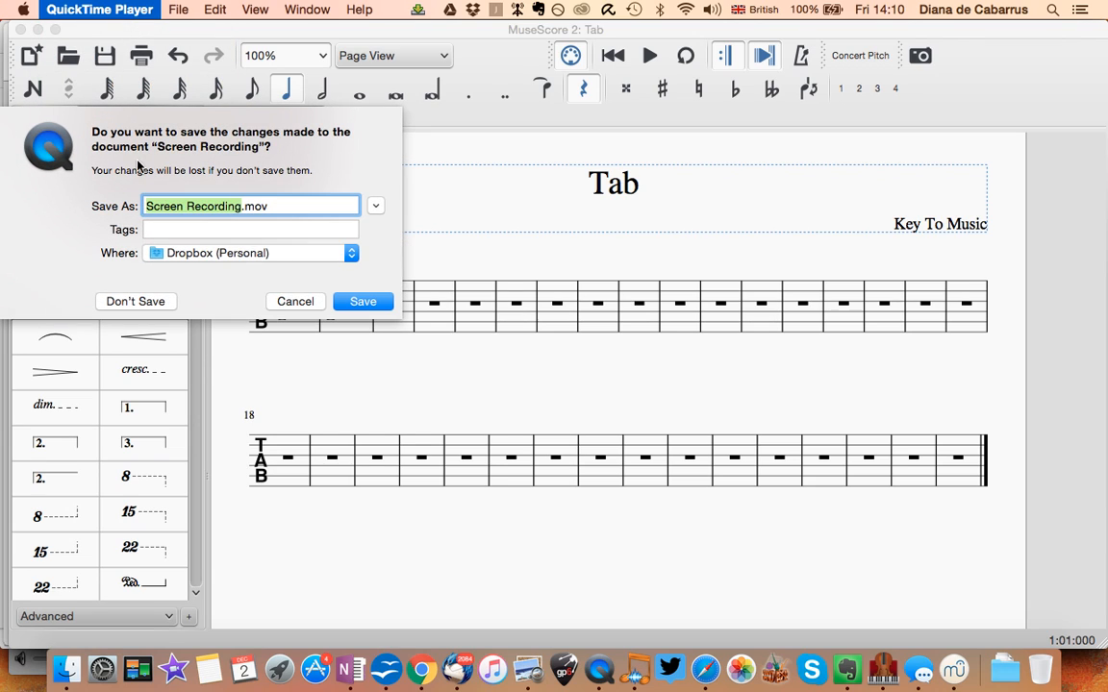
{"action": "type", "text": "How to create "}
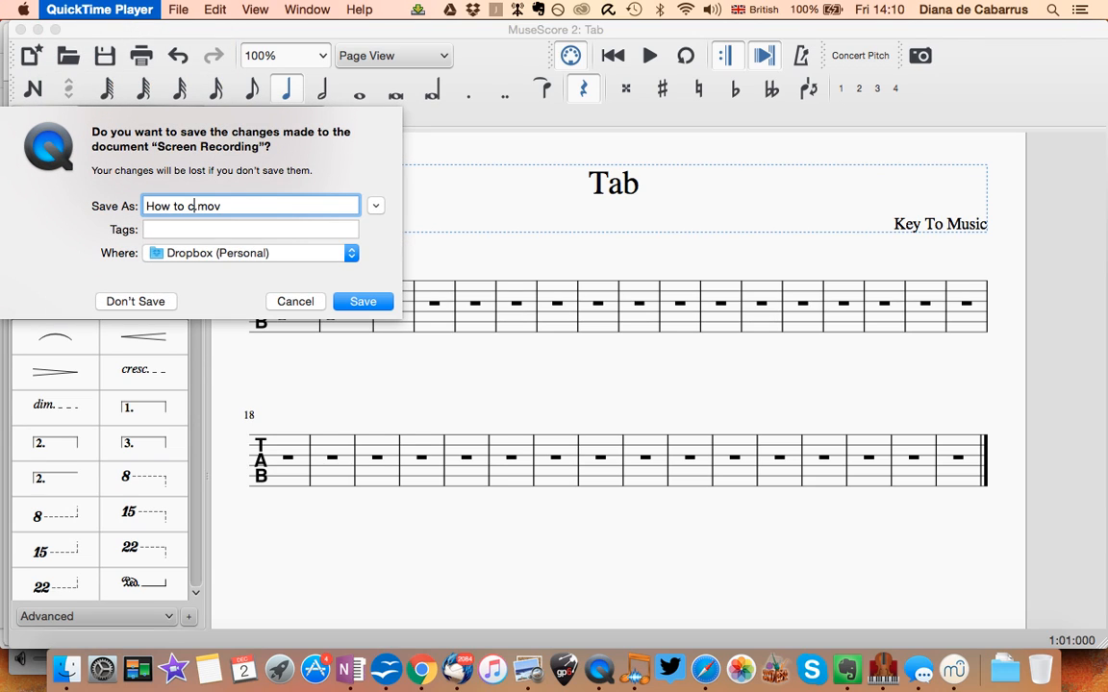
{"action": "type", "text": "tab in Msu"}
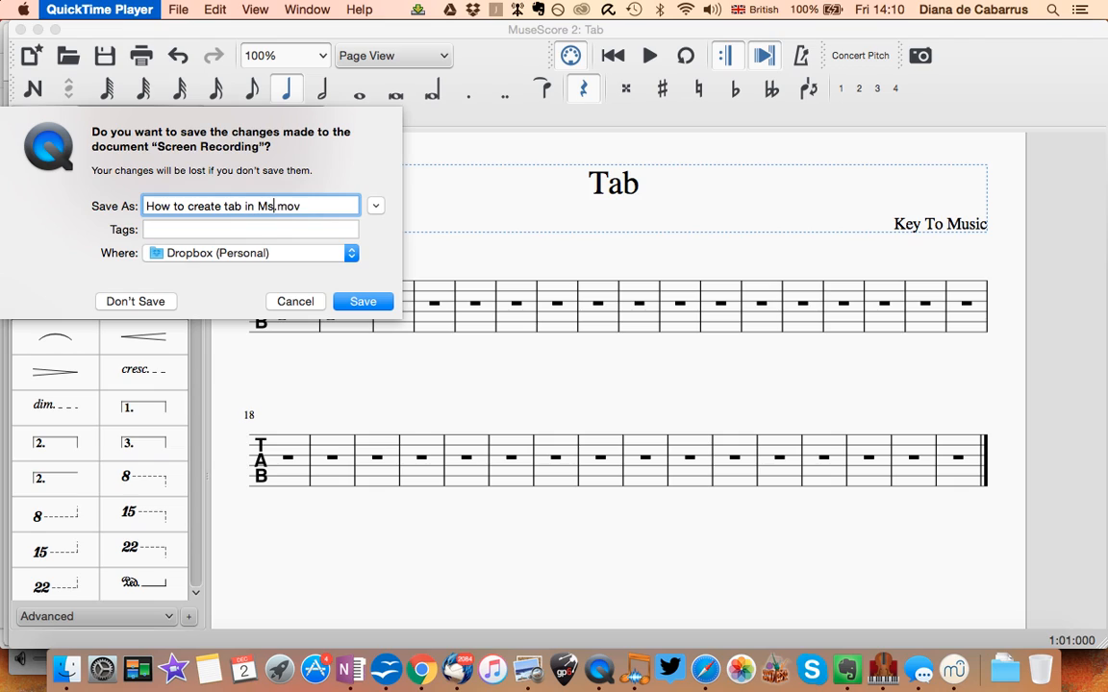
{"action": "key", "text": "BackSpace"}
{"action": "key", "text": "BackSpace"}
{"action": "type", "text": "usecore"}
{"action": "left_click", "coordinate": [148, 206]}
{"action": "type", "text": "2"}
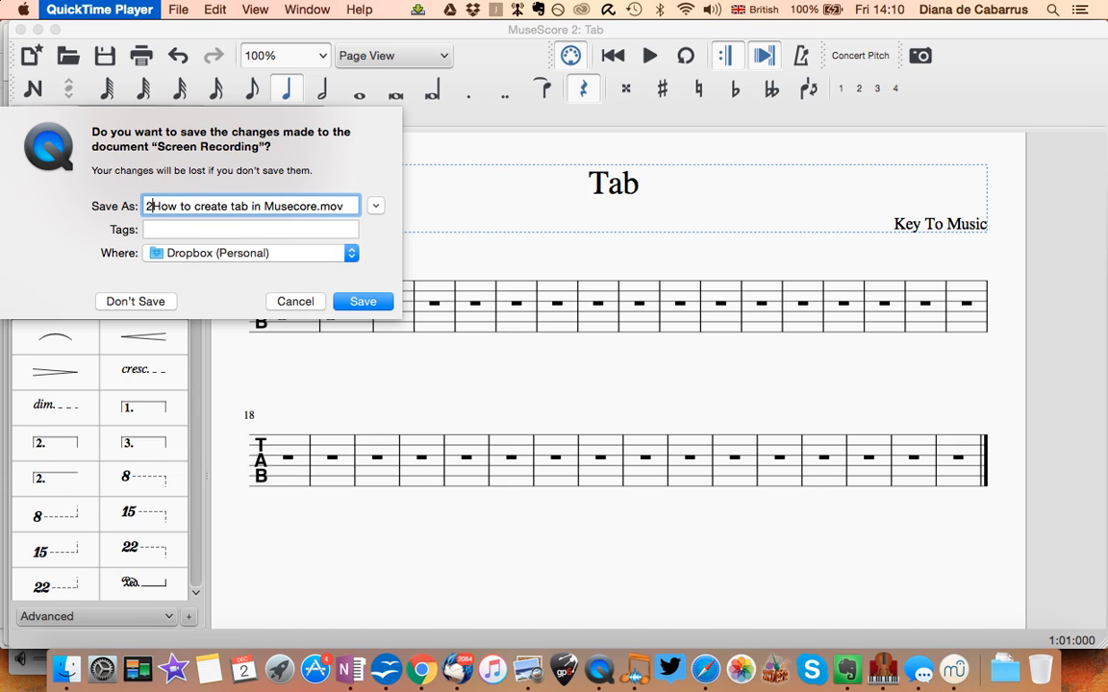
- Add the tags #musescore and #teaching to the screen recording, creating #musescore as a new tag
{"action": "left_click", "coordinate": [182, 229]}
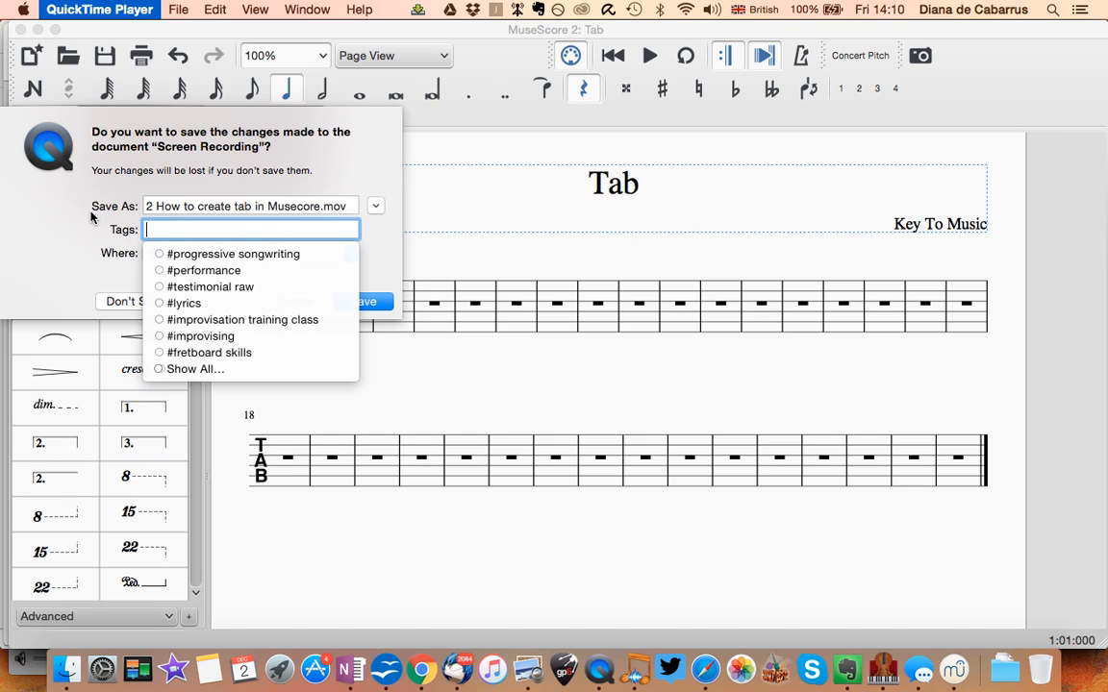
{"action": "type", "text": "#"}
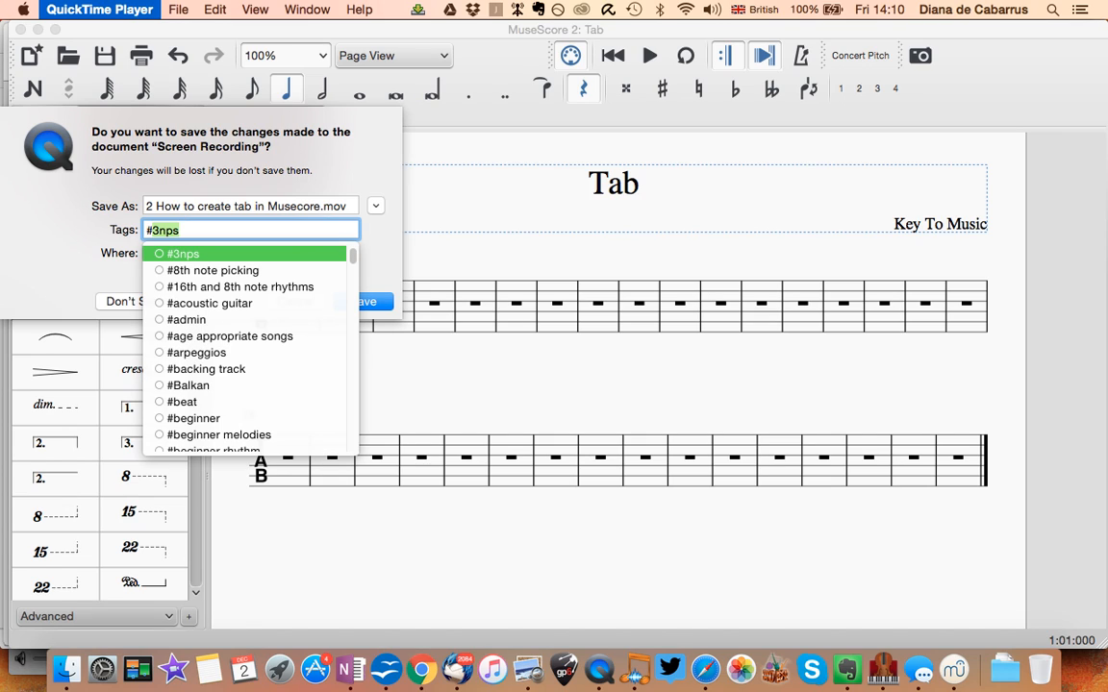
{"action": "type", "text": "musescore"}
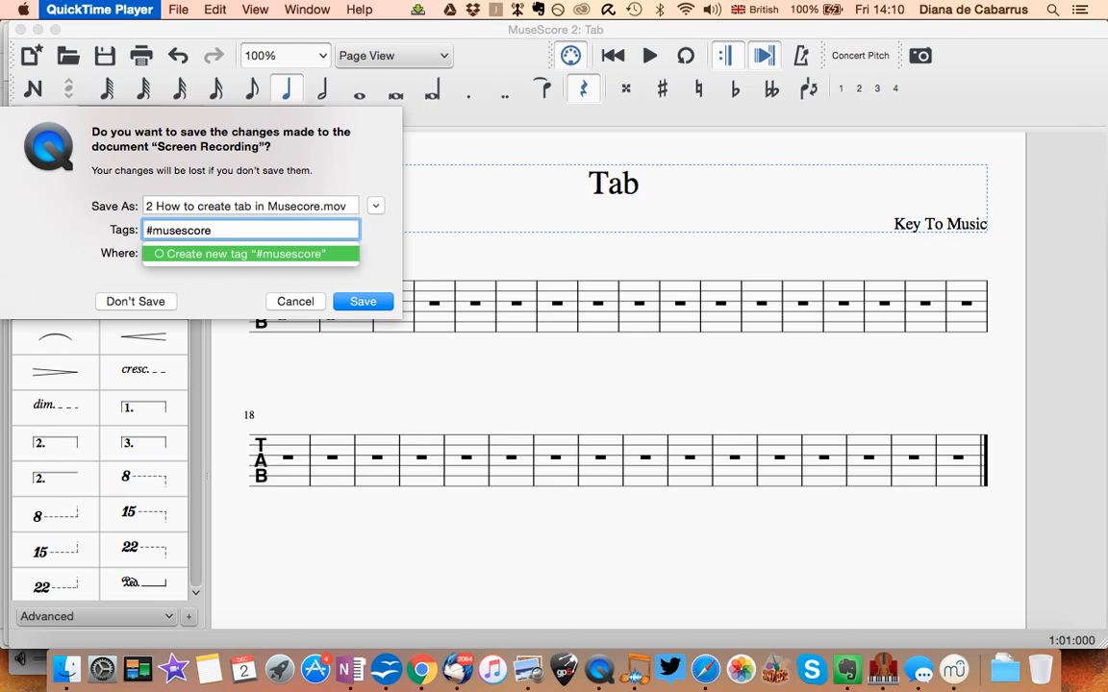
{"action": "key", "text": "Return"}
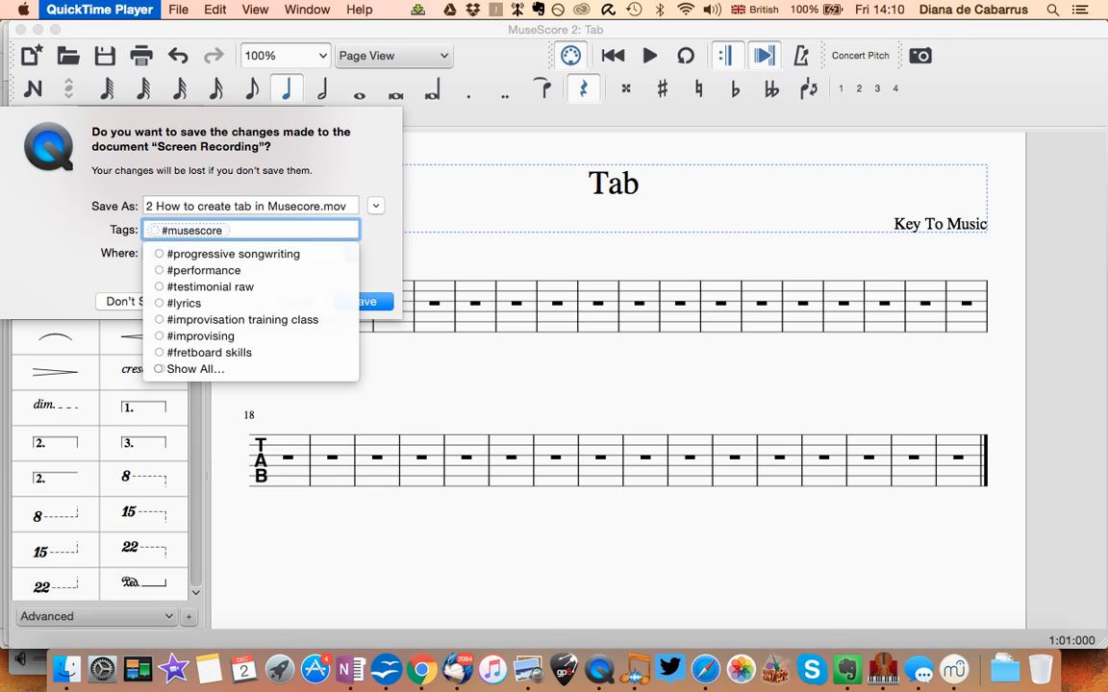
{"action": "type", "text": "#teaching"}
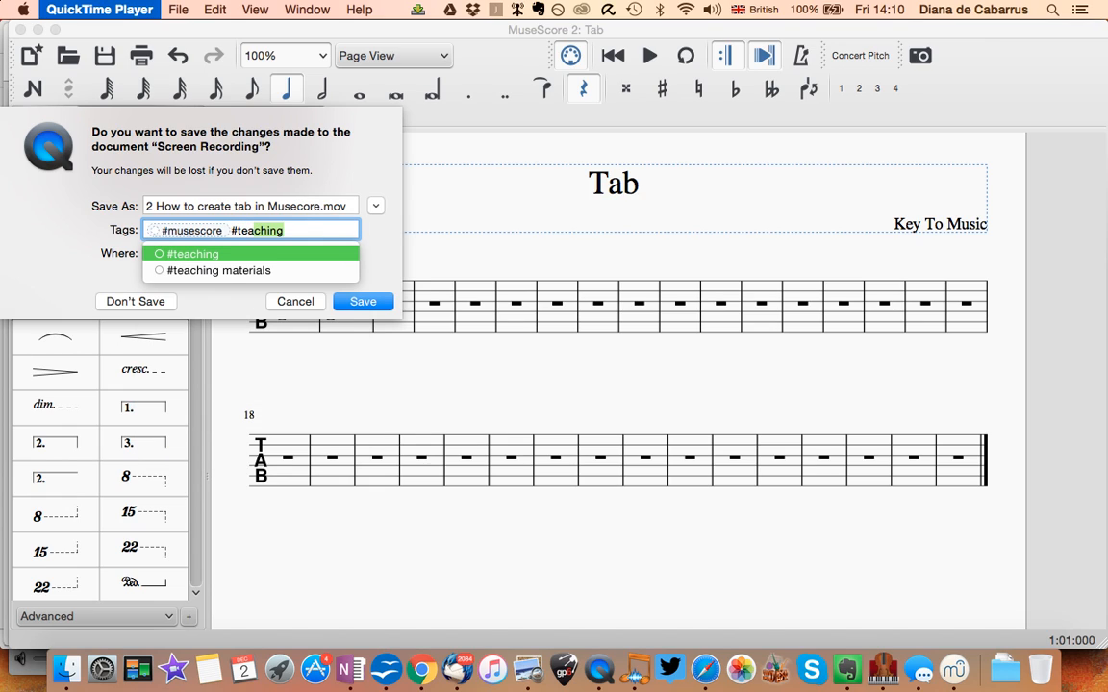
{"action": "key", "text": "Return"}
- Create a new #teacher training tag and add it to the screen recording's tags
{"action": "type", "text": "#"}
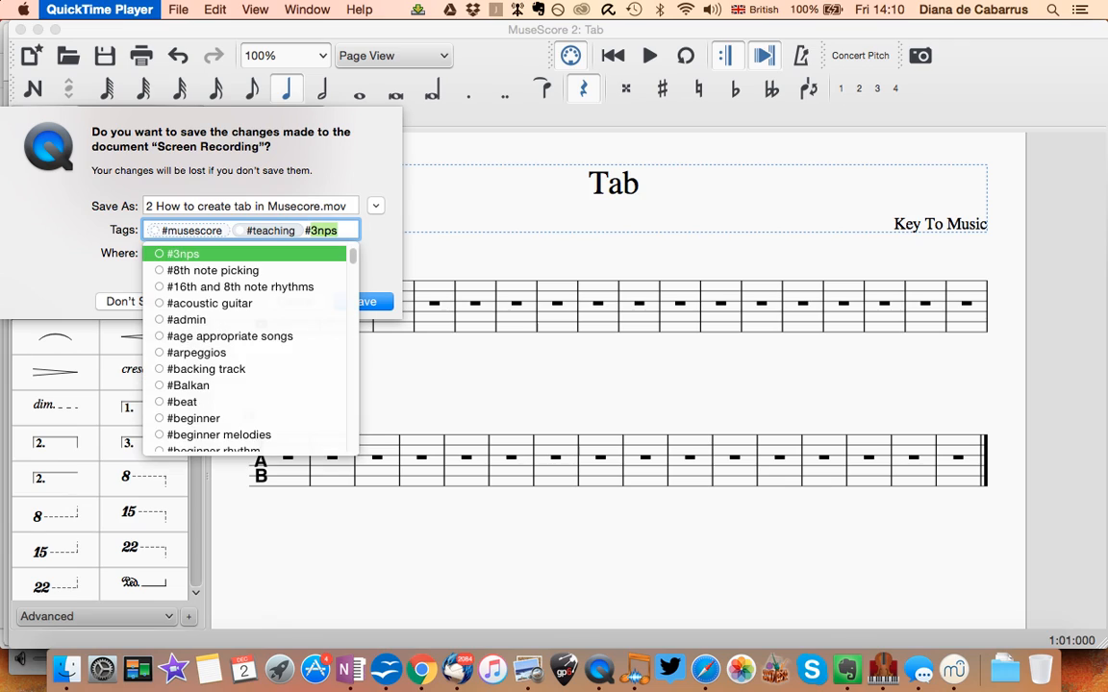
{"action": "type", "text": "yts"}
{"action": "key", "text": "BackSpace"}
{"action": "key", "text": "BackSpace"}
{"action": "key", "text": "BackSpace"}
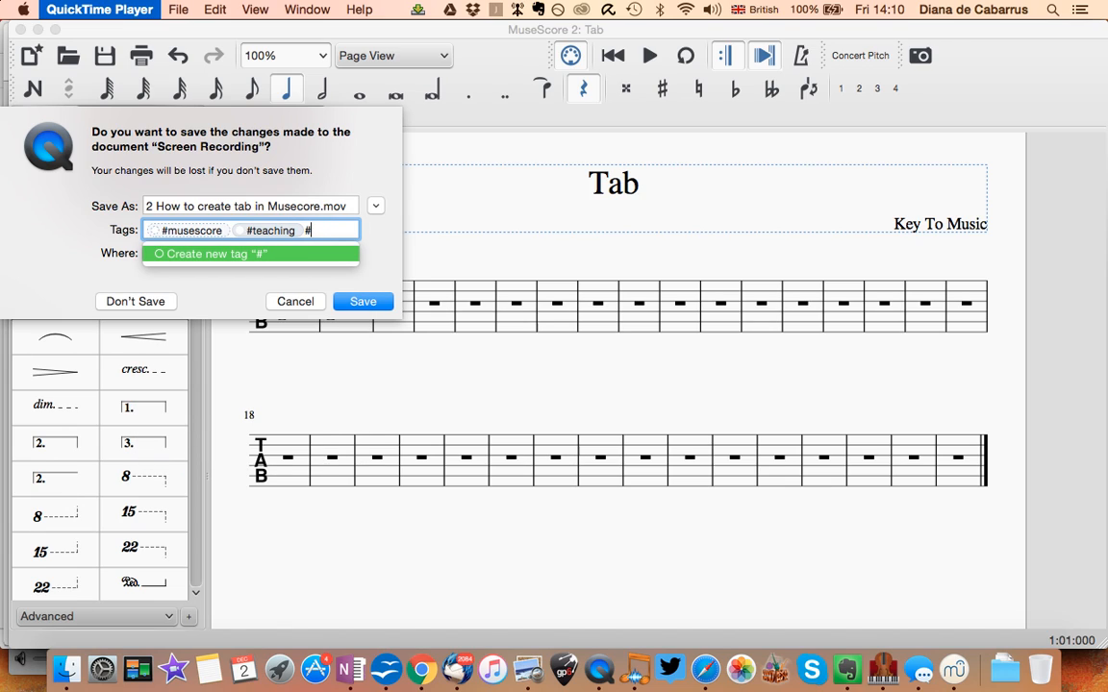
{"action": "type", "text": "tra"}
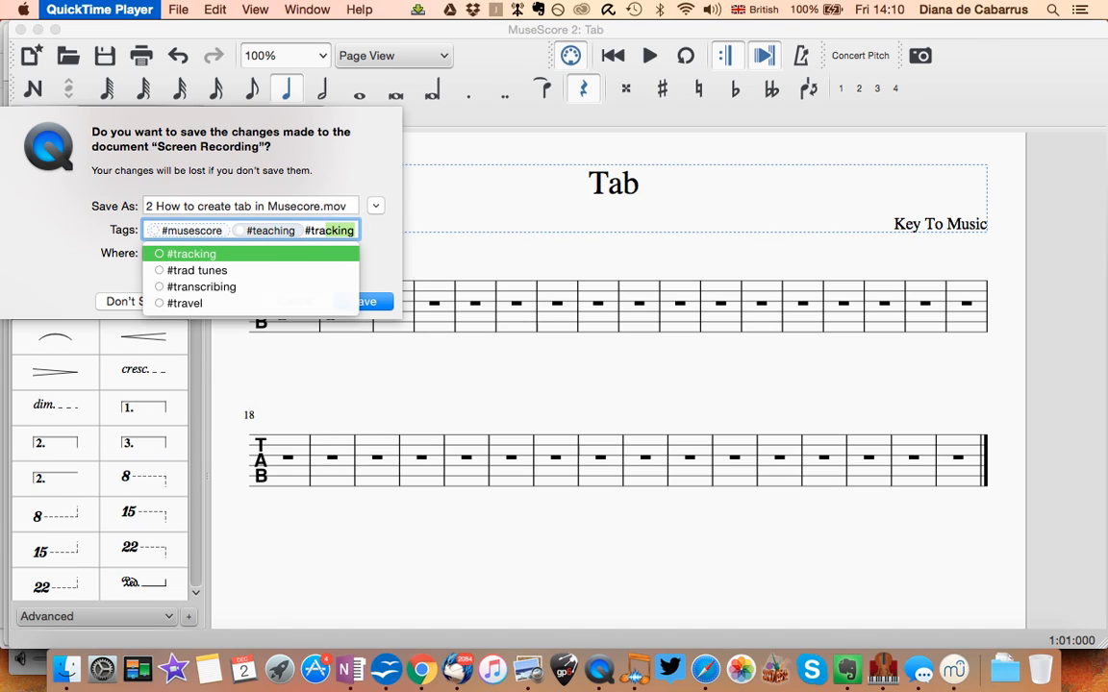
{"action": "key", "text": "BackSpace"}
{"action": "key", "text": "BackSpace"}
{"action": "key", "text": "BackSpace"}
{"action": "type", "text": "teacher training"}
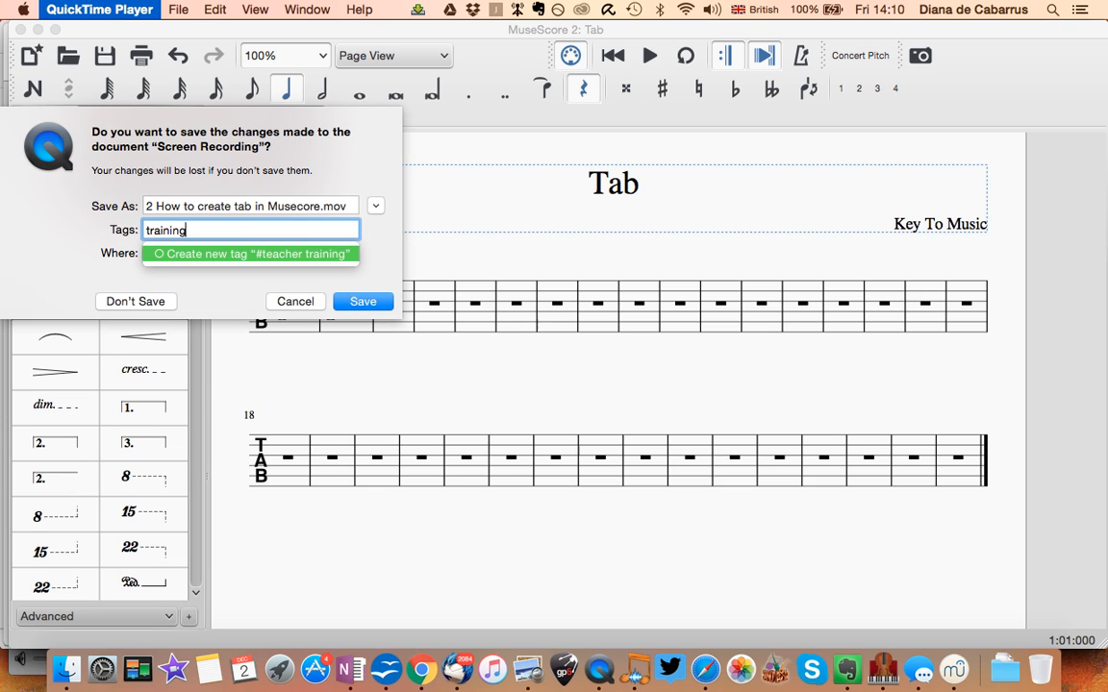
{"action": "key", "text": "Return"}
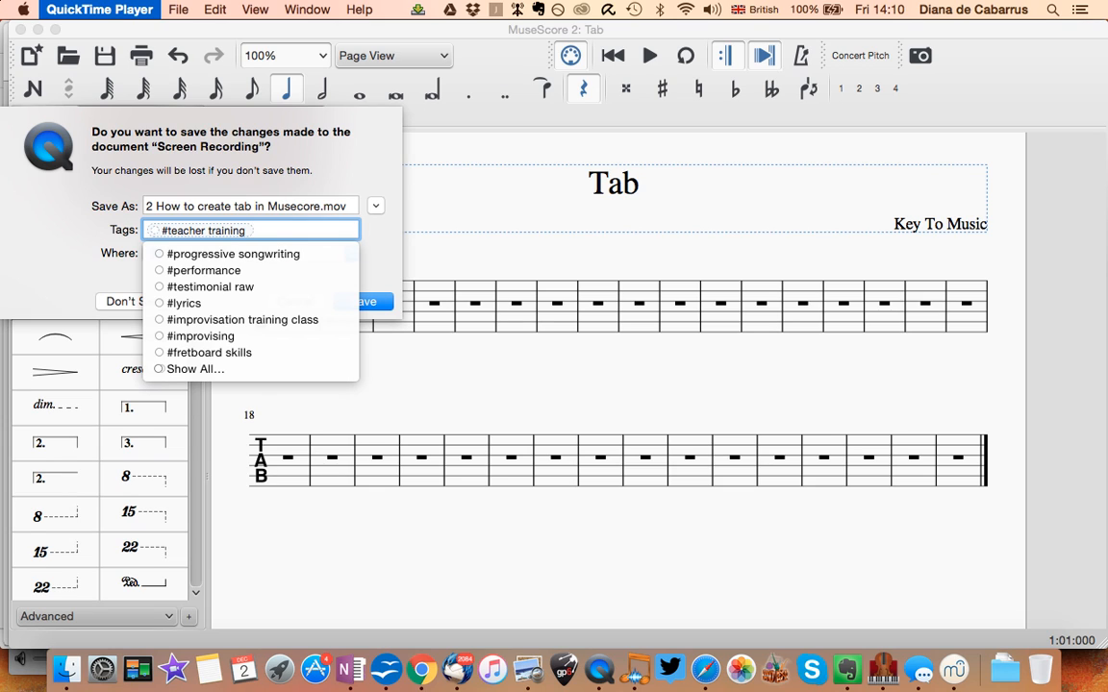
{"action": "left_click", "coordinate": [18, 275]}
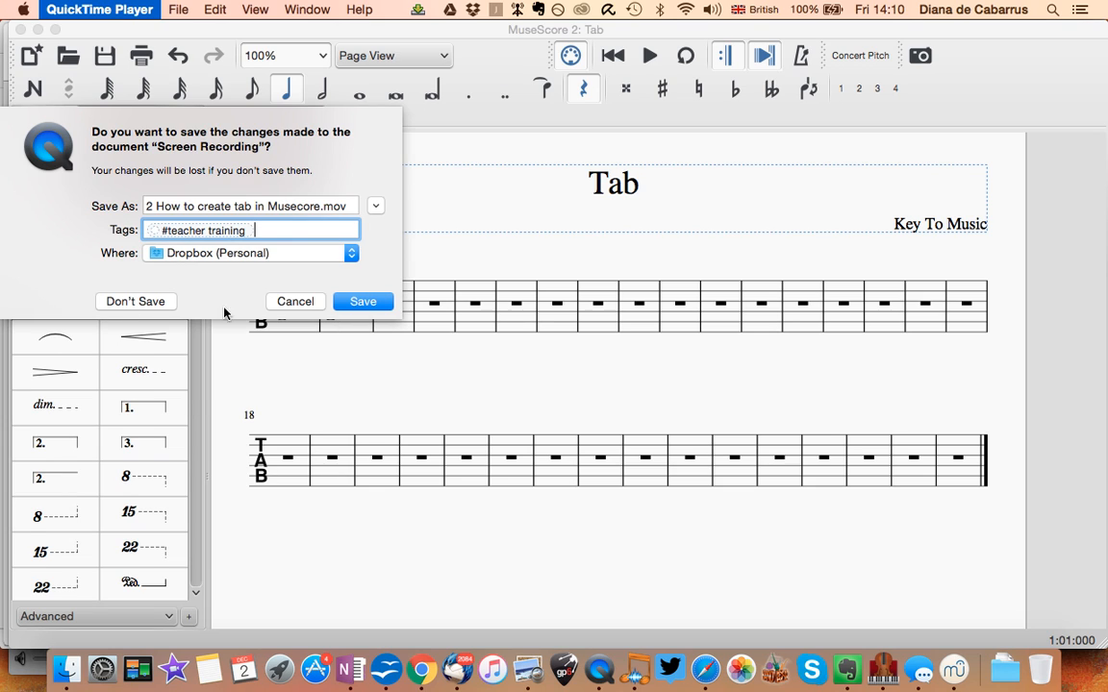